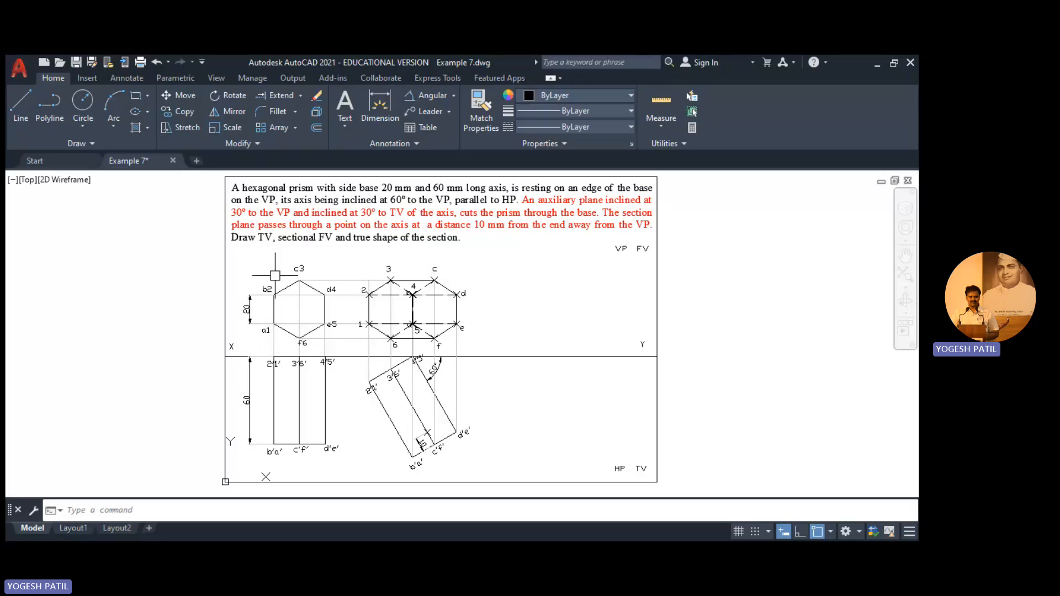
{"action": "left_click", "coordinate": [333, 324]}
{"action": "key", "text": "Delete"}
Copy the upright top view of the prism with its labels horizontally along the XY line, beyond the tilted top view
{"action": "left_click", "coordinate": [265, 347]}
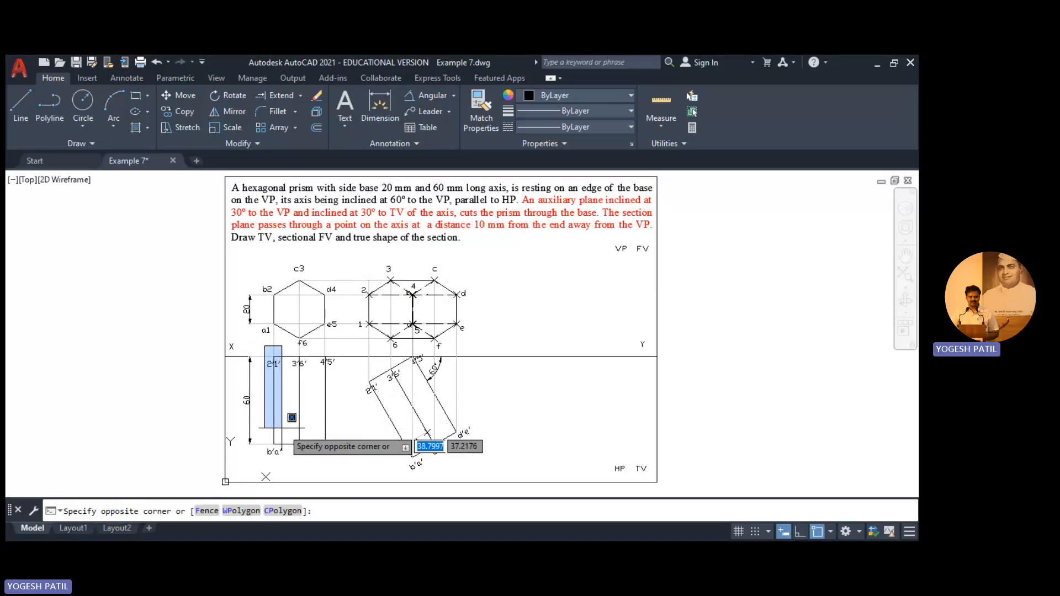
{"action": "left_click", "coordinate": [352, 469]}
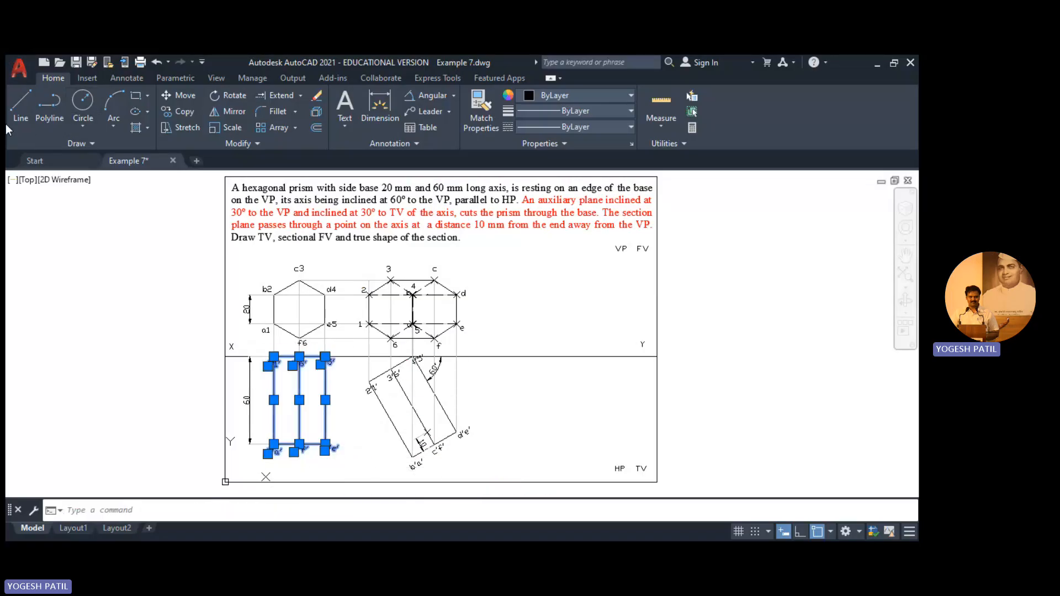
{"action": "left_click", "coordinate": [183, 115]}
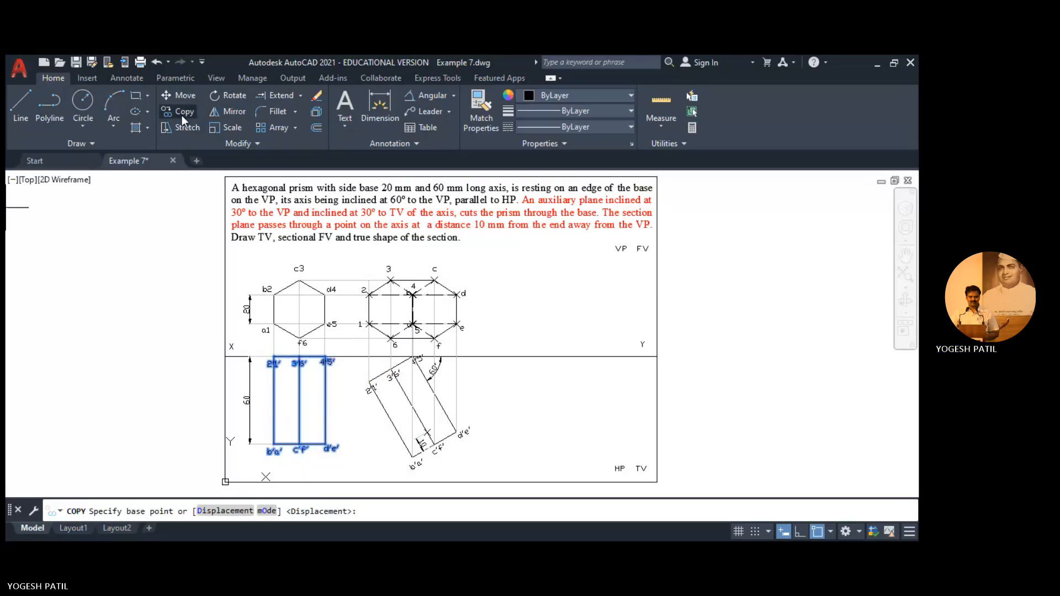
{"action": "left_click", "coordinate": [325, 357]}
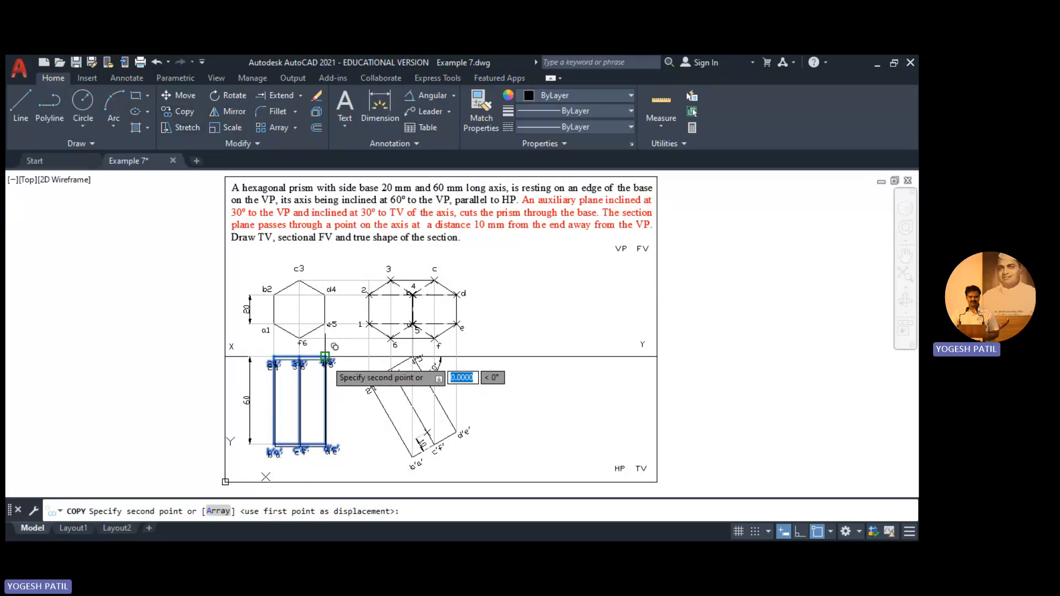
{"action": "left_click", "coordinate": [799, 532]}
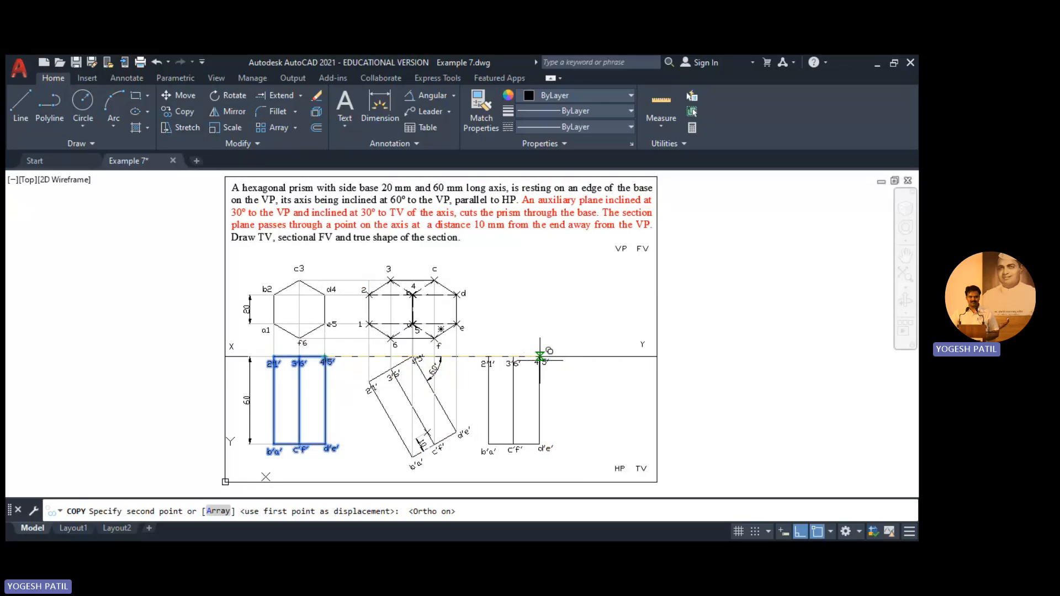
{"action": "left_click", "coordinate": [559, 357]}
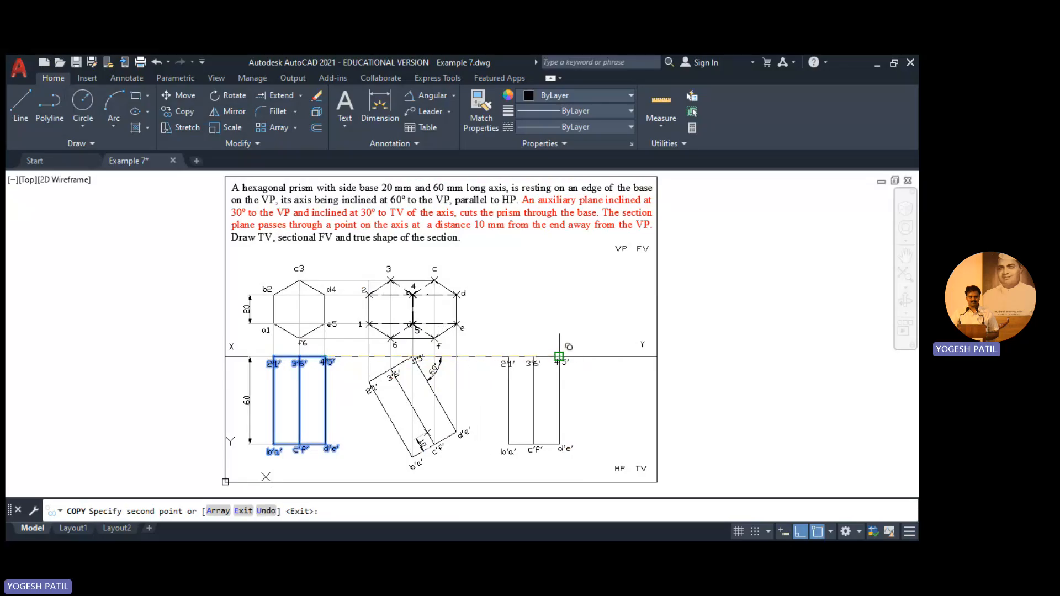
{"action": "key", "text": "Escape"}
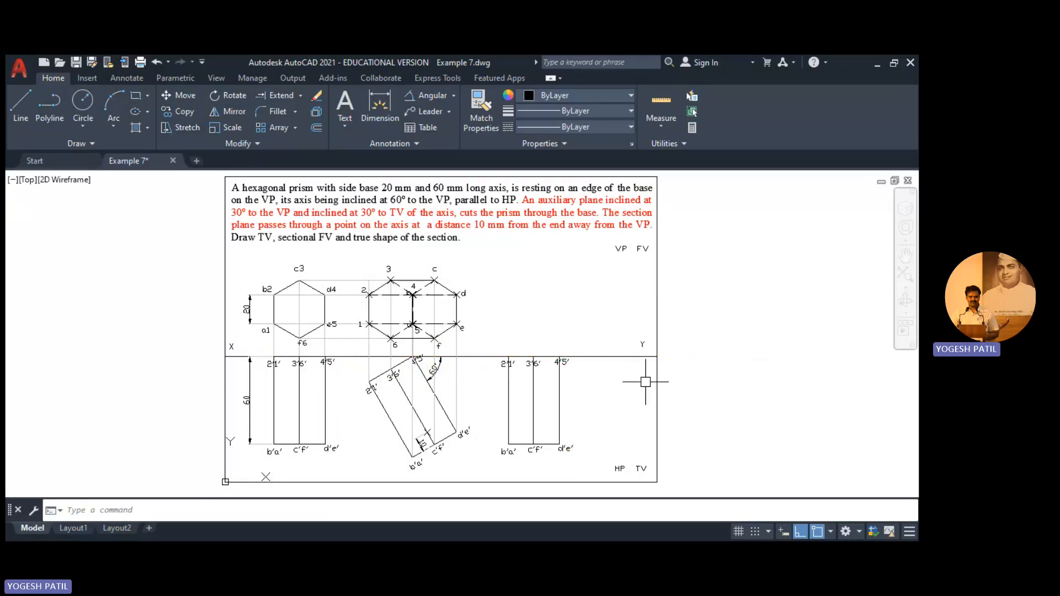
Rotate the copied top view about corner 4'5', using its long edge as reference, so the axis is inclined at 60° to the XY line
{"action": "left_click", "coordinate": [477, 321]}
{"action": "left_click", "coordinate": [610, 492]}
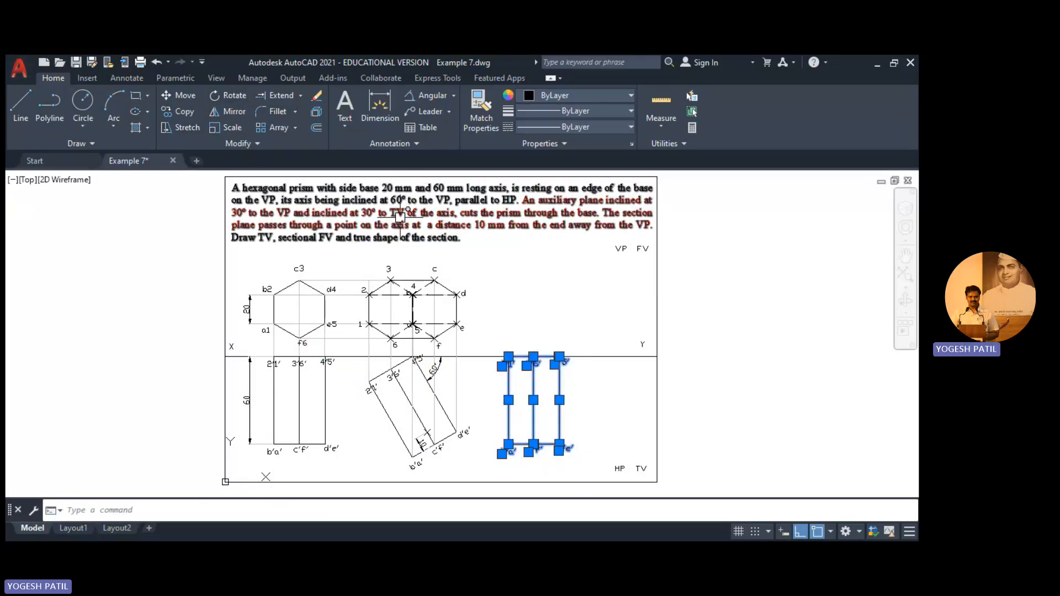
{"action": "left_click", "coordinate": [221, 95]}
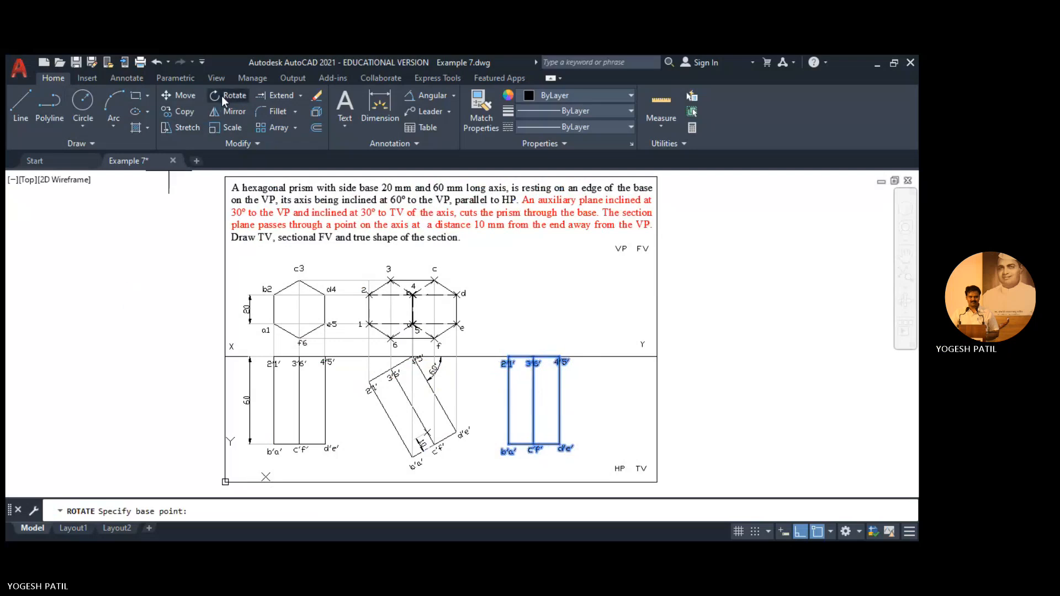
{"action": "left_click", "coordinate": [559, 356]}
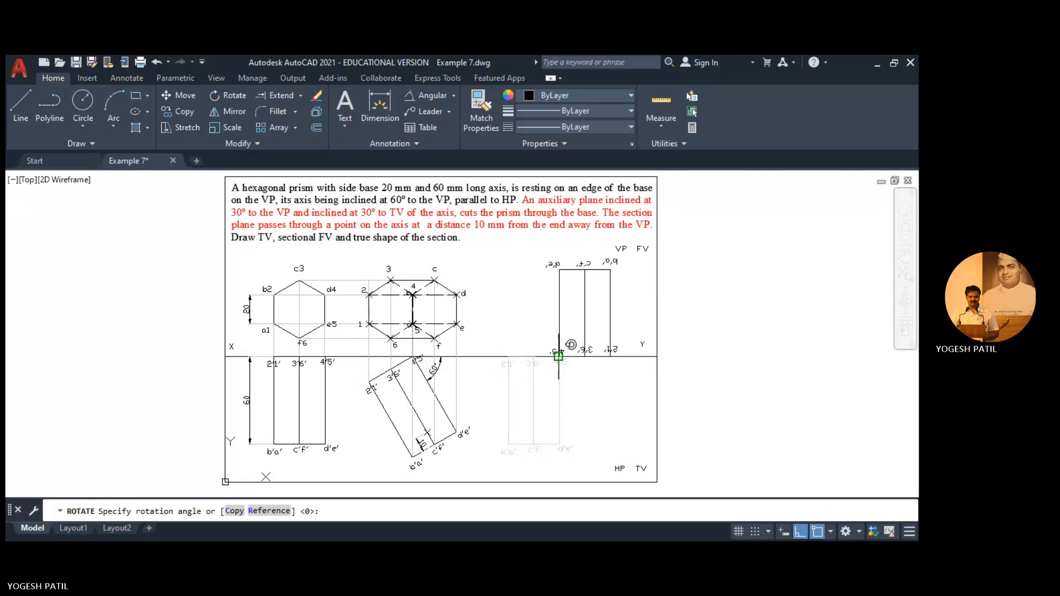
{"action": "left_click", "coordinate": [269, 511]}
{"action": "left_click", "coordinate": [558, 357]}
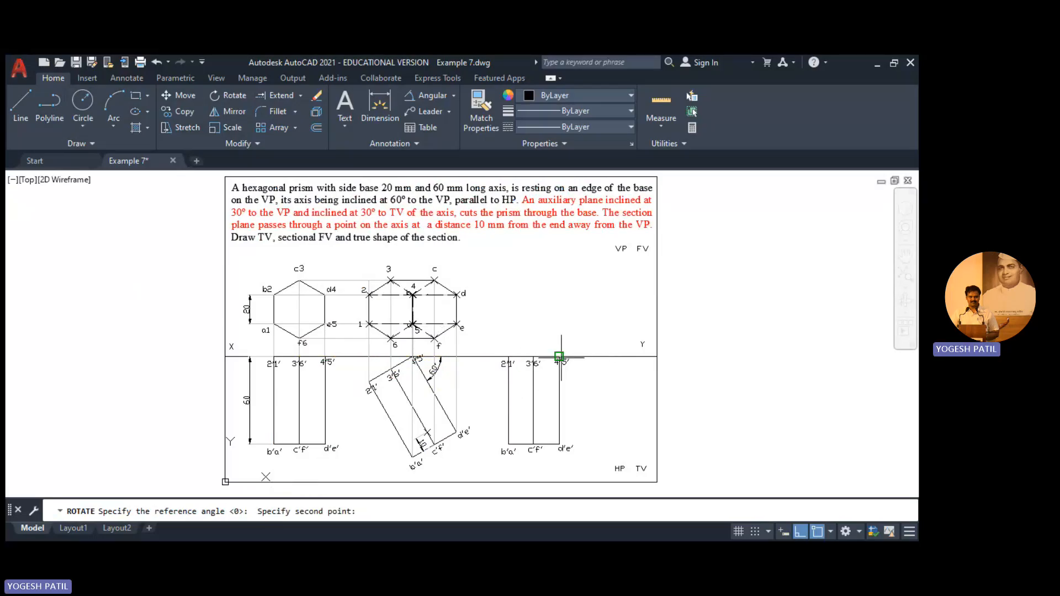
{"action": "left_click", "coordinate": [560, 443]}
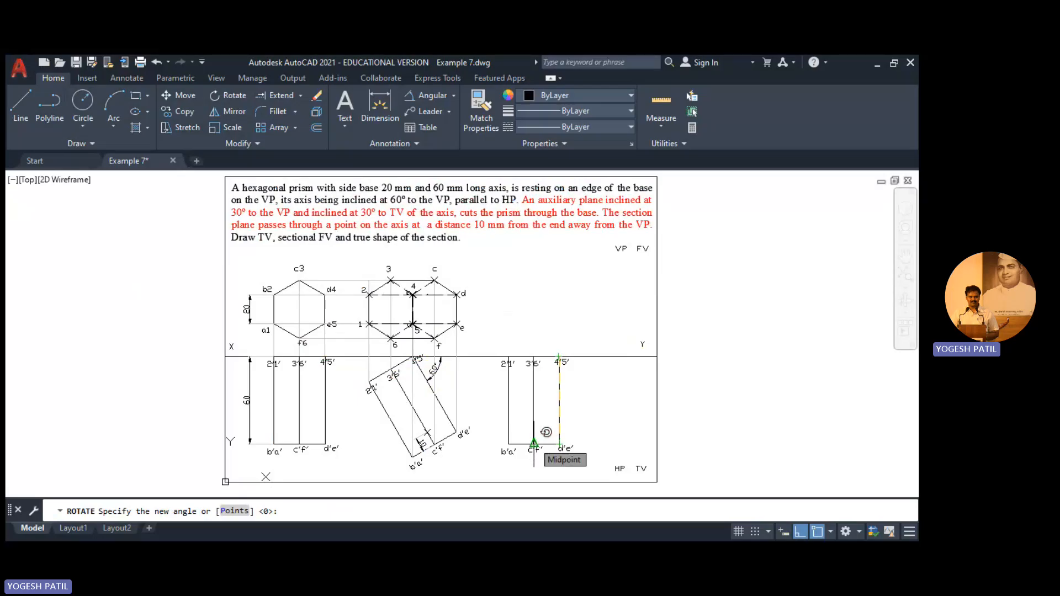
{"action": "type", "text": "60"}
{"action": "key", "text": "Return"}
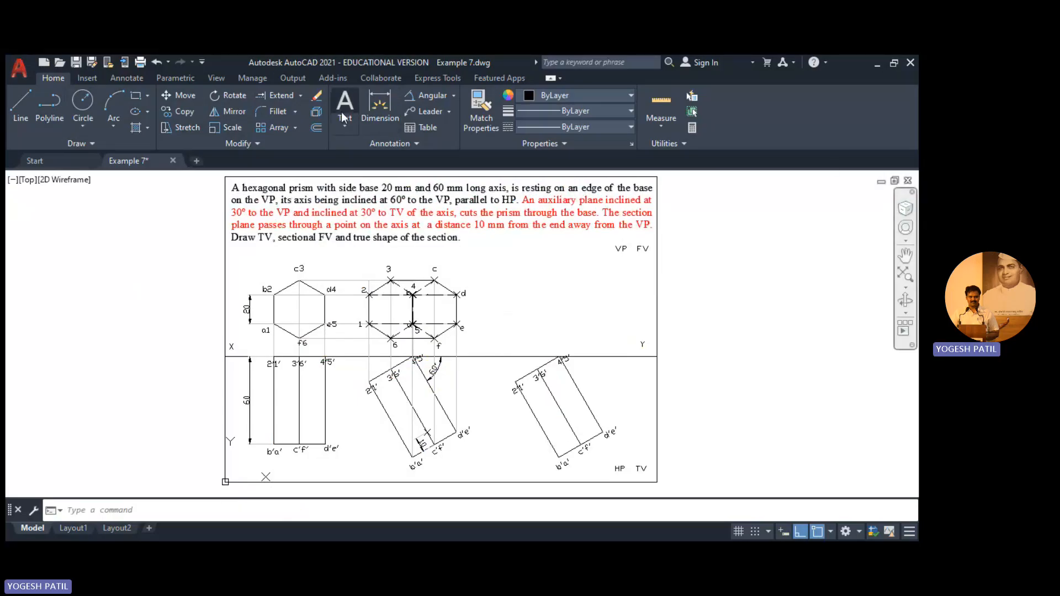
Add an angular dimension between the rotated copy's long edge and the XY line
{"action": "left_click", "coordinate": [440, 99]}
{"action": "left_click", "coordinate": [579, 395]}
{"action": "left_click", "coordinate": [646, 356]}
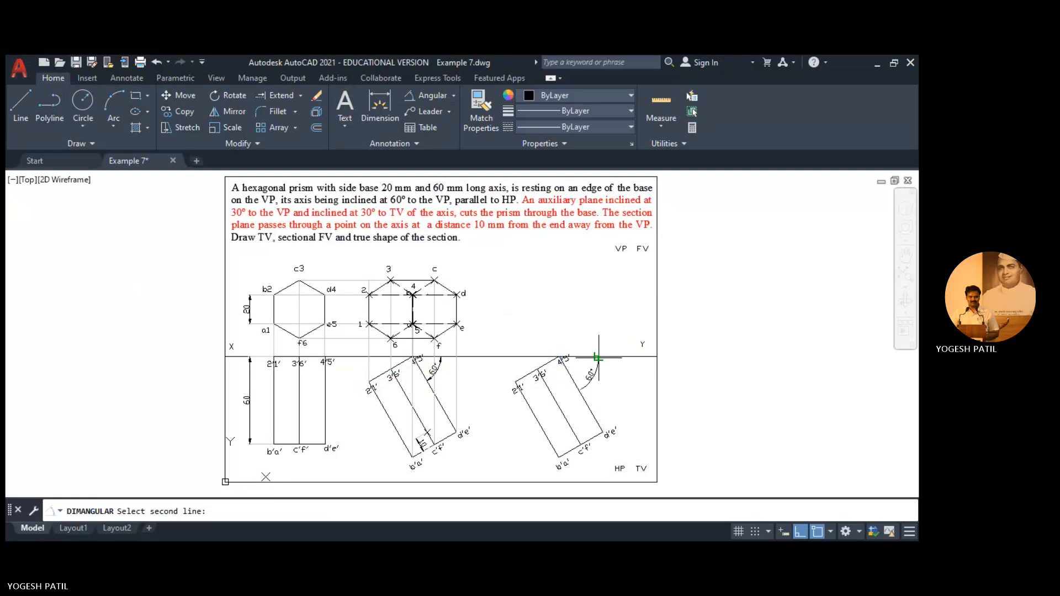
{"action": "left_click", "coordinate": [598, 388]}
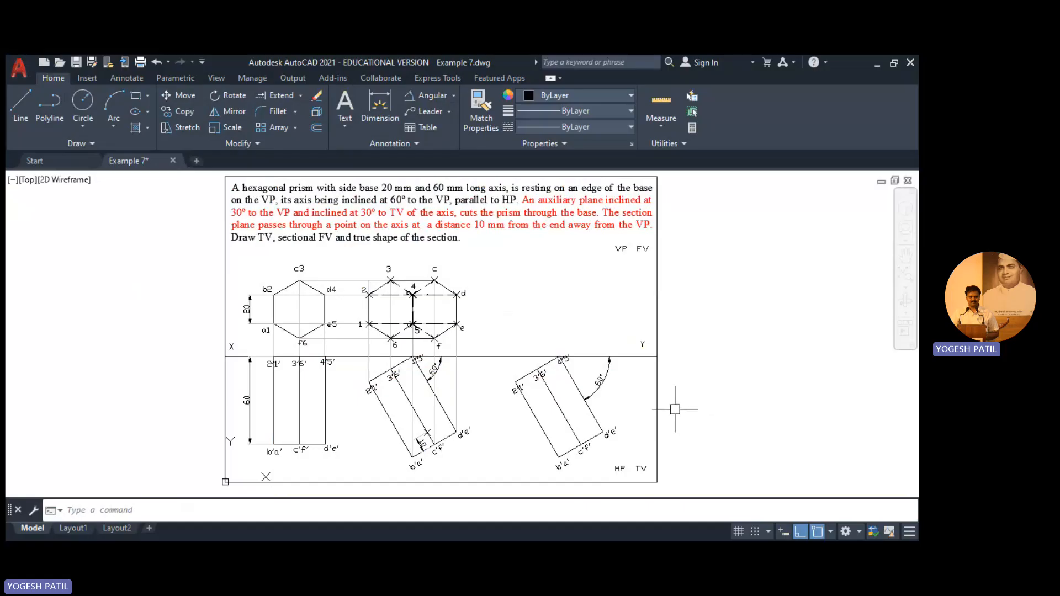
Delete the rotated copy of the top view together with its angular dimension
{"action": "left_click", "coordinate": [509, 311]}
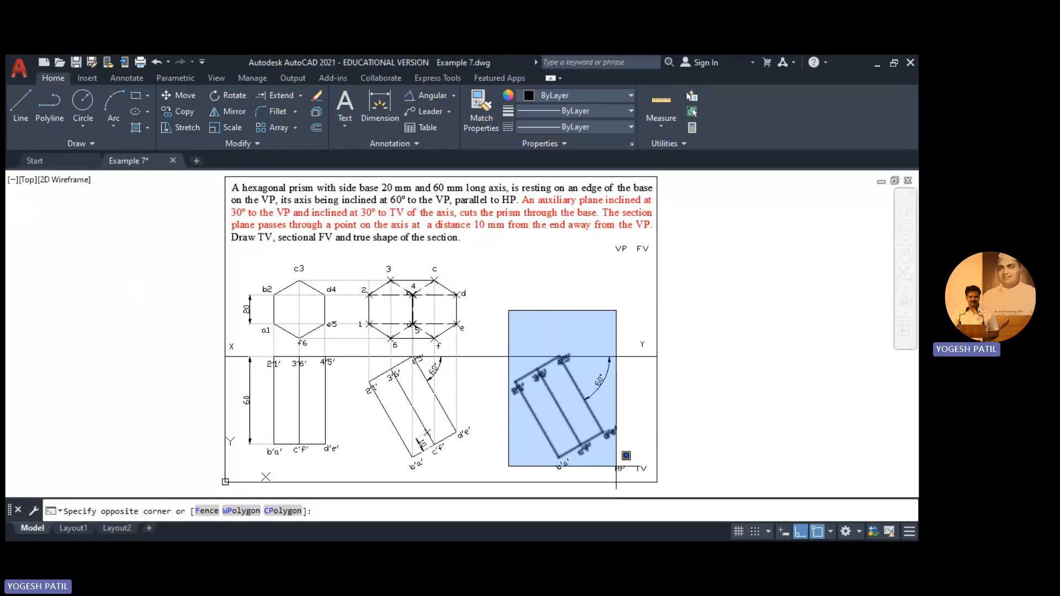
{"action": "left_click", "coordinate": [624, 477]}
{"action": "key", "text": "Delete"}
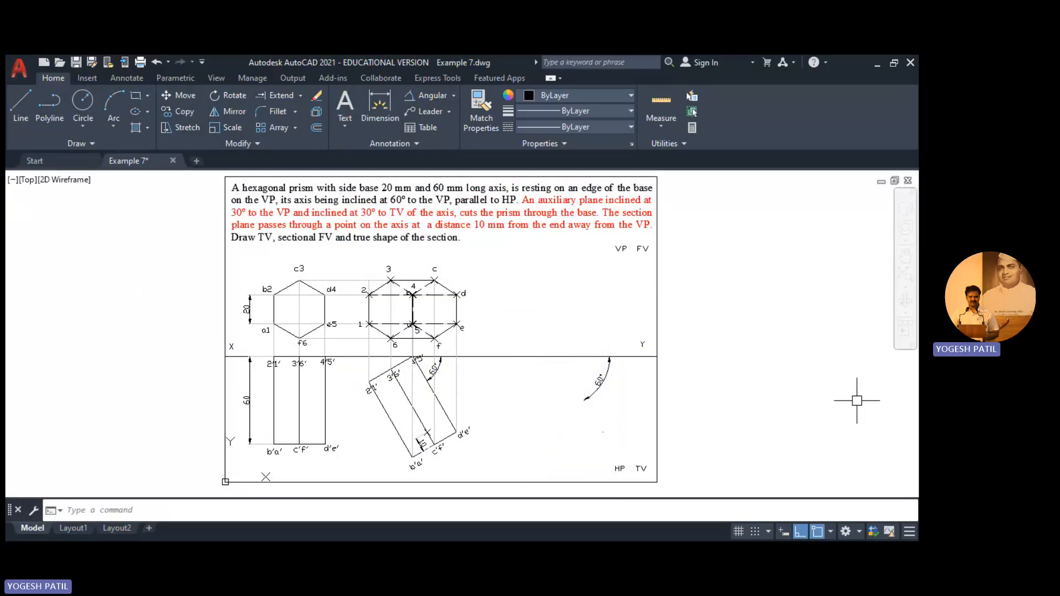
{"action": "left_click", "coordinate": [593, 390]}
{"action": "key", "text": "Escape"}
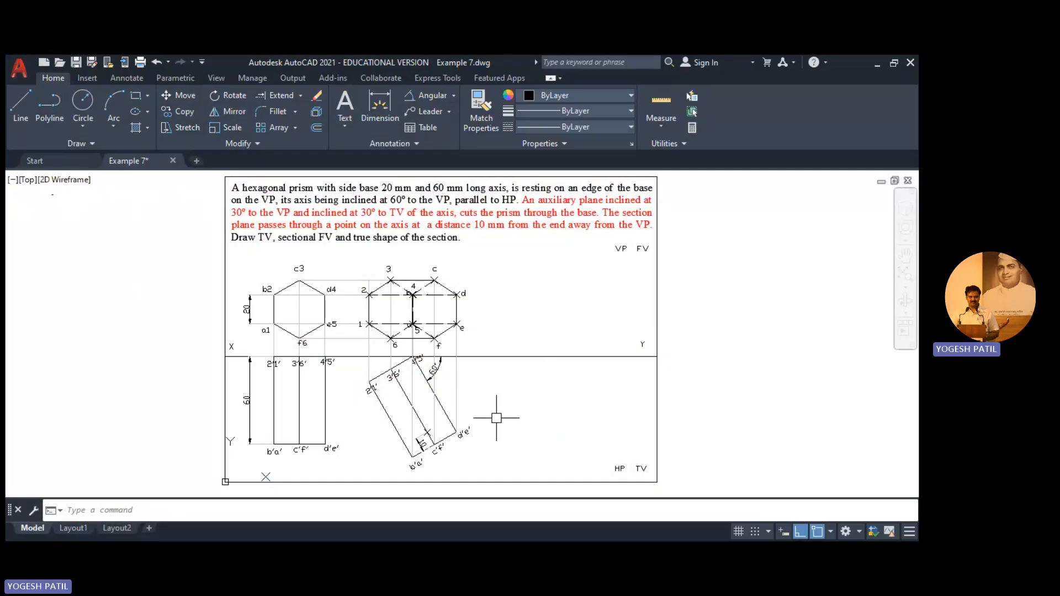
Draw the 60 mm cutting-plane line at 150° from the axis point 10 mm from the base in the tilted top view
{"action": "scroll", "coordinate": [495, 424], "scroll_direction": "up", "scroll_amount": 2}
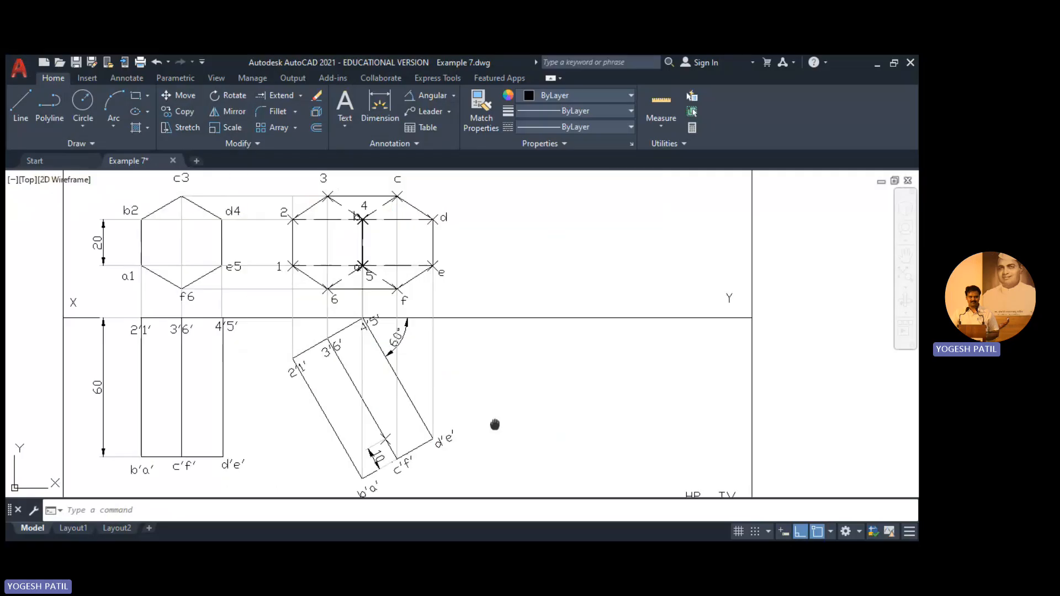
{"action": "scroll", "coordinate": [492, 425], "scroll_direction": "up", "scroll_amount": 3}
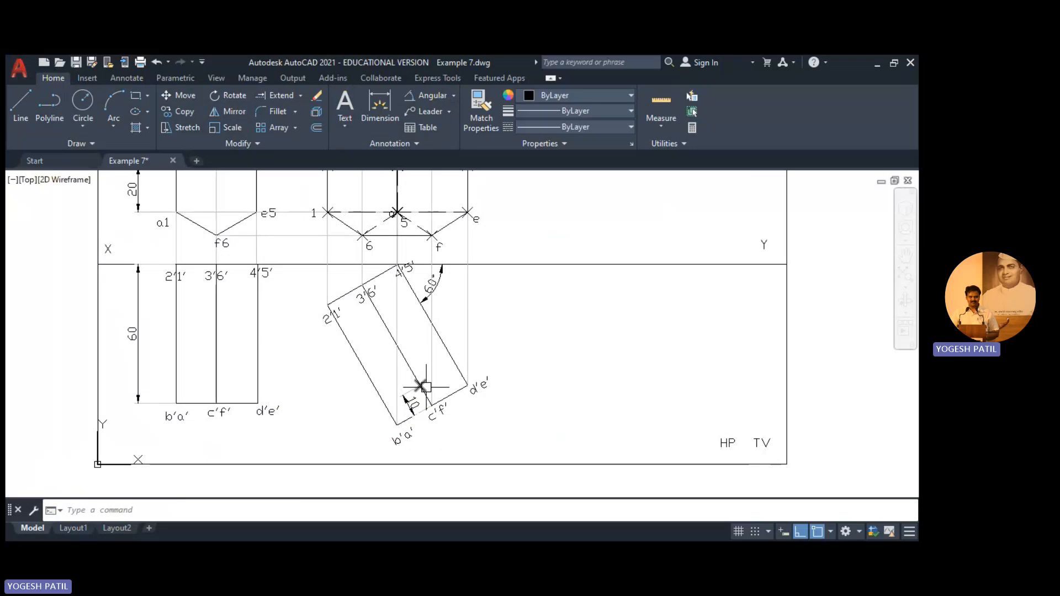
{"action": "middle_click_drag", "start_coordinate": [571, 222], "coordinate": [635, 426]}
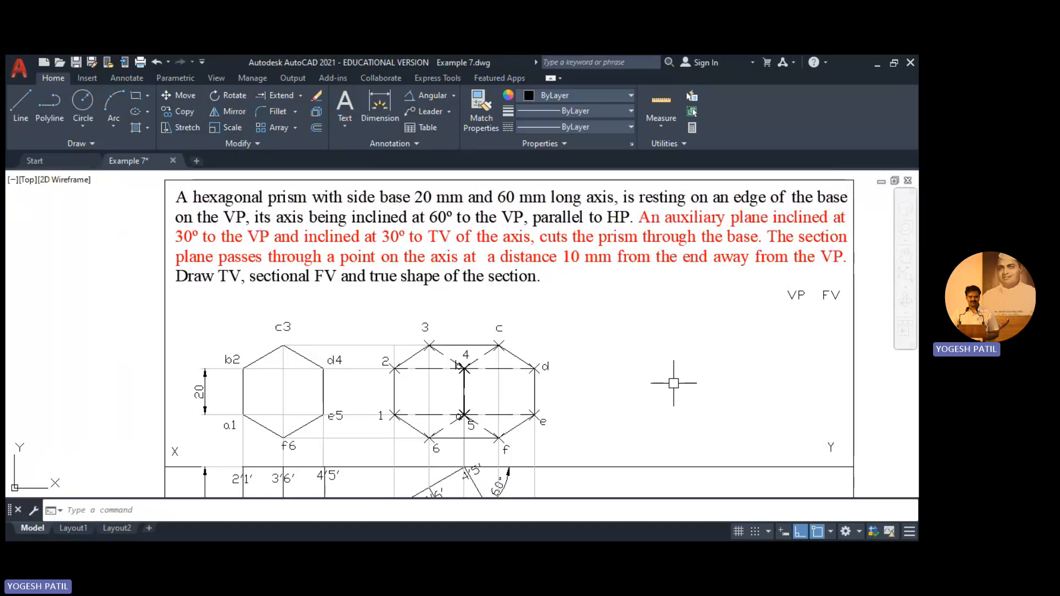
{"action": "mouse_move", "coordinate": [663, 385]}
{"action": "middle_mouse_down"}
{"action": "mouse_move", "coordinate": [611, 348]}
{"action": "mouse_move", "coordinate": [636, 370]}
{"action": "mouse_move", "coordinate": [632, 333]}
{"action": "middle_mouse_up"}
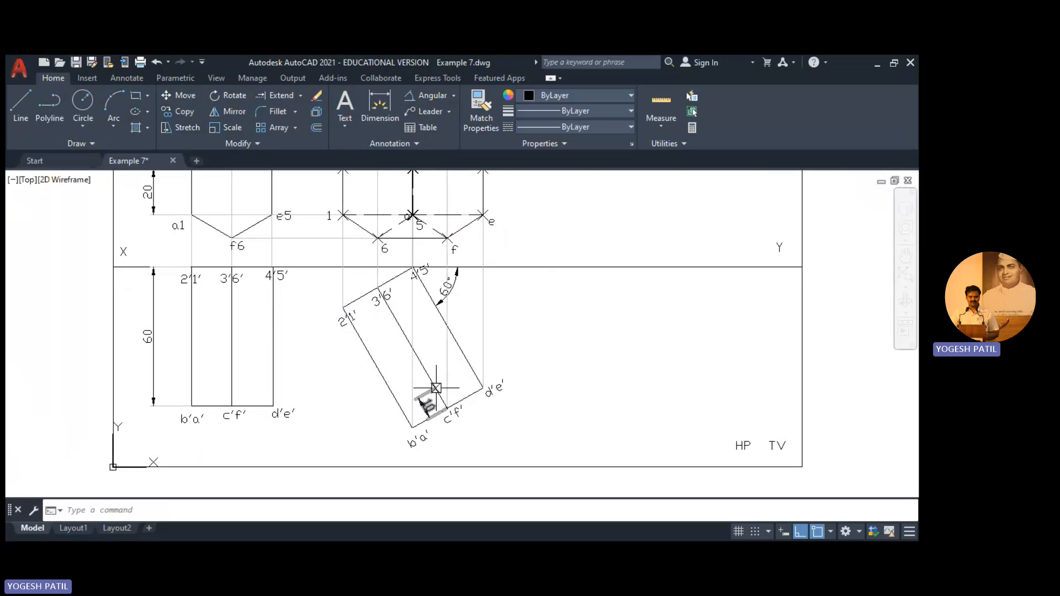
{"action": "left_click", "coordinate": [16, 119]}
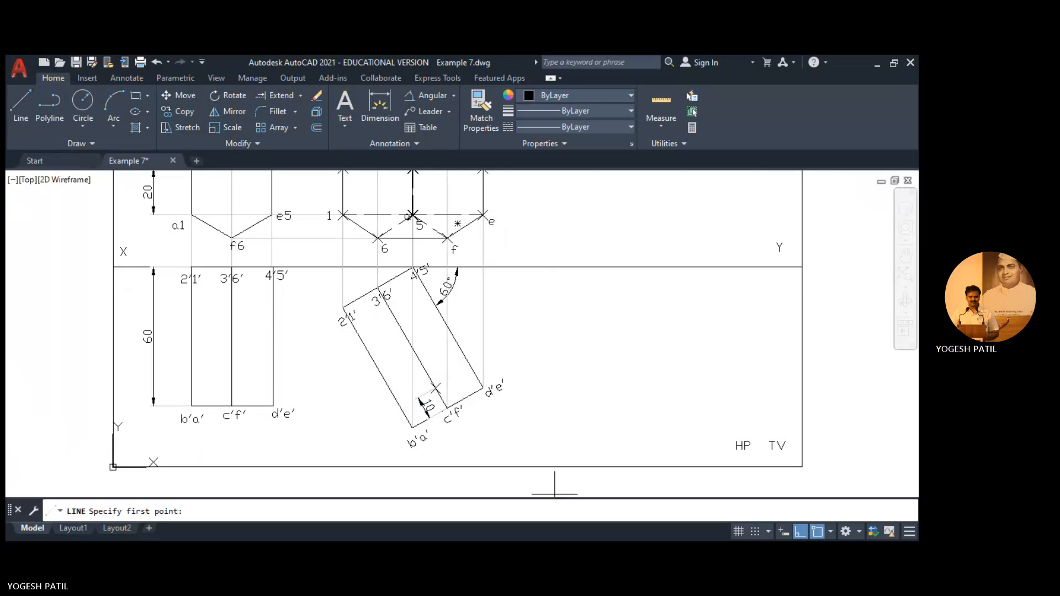
{"action": "left_click", "coordinate": [801, 535]}
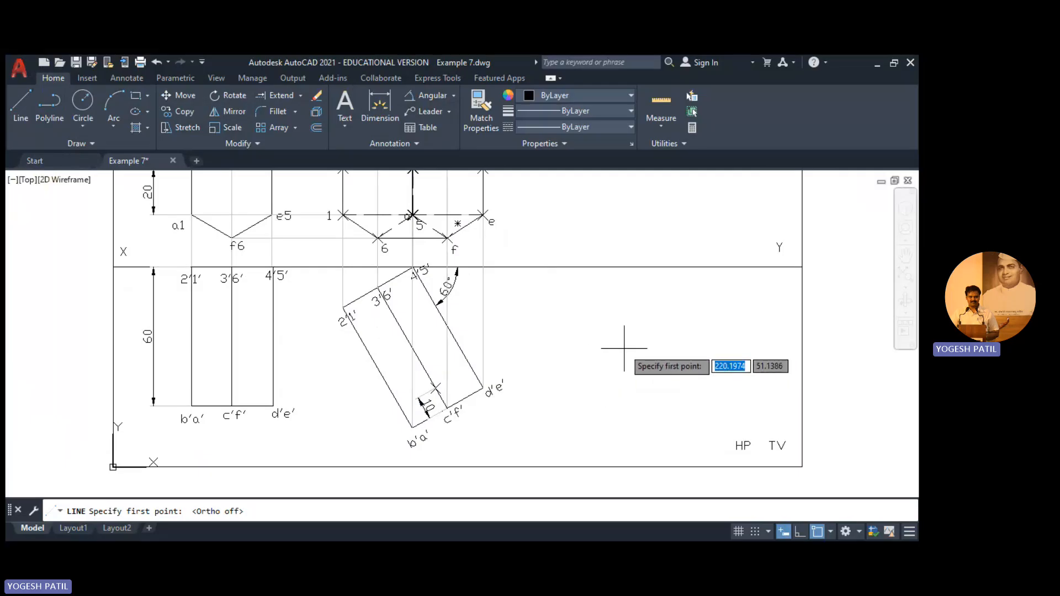
{"action": "left_click", "coordinate": [435, 388]}
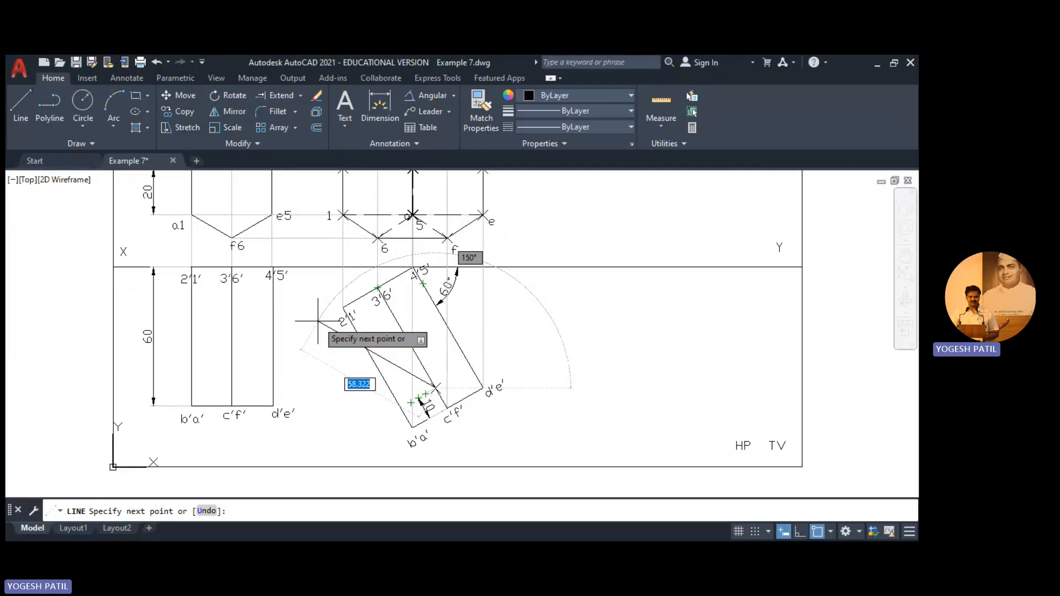
{"action": "type", "text": "60"}
{"action": "key", "text": "Tab"}
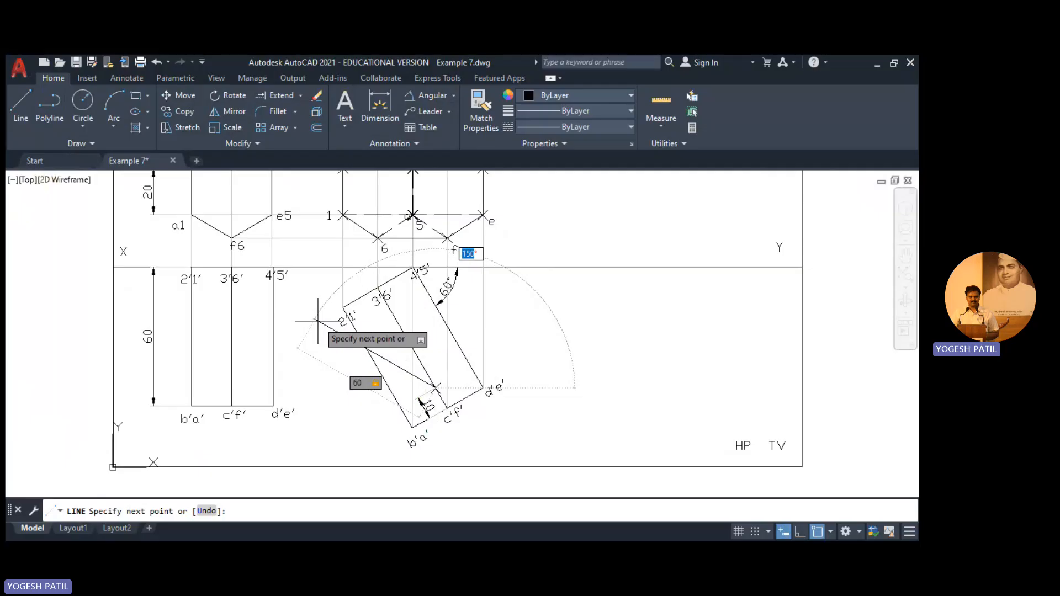
{"action": "type", "text": "1"}
{"action": "key", "text": "Return"}
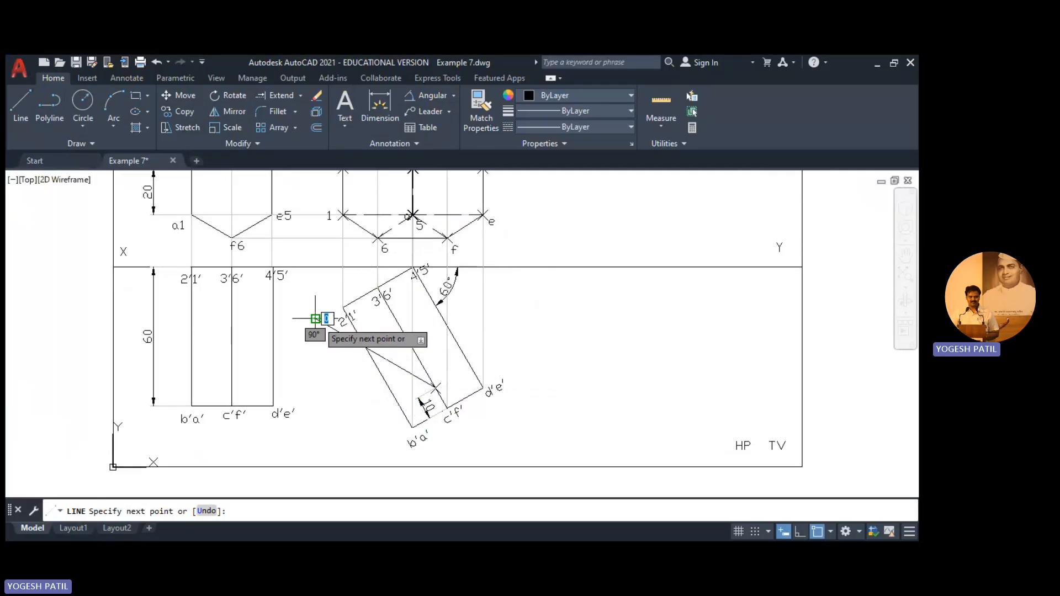
{"action": "key", "text": "Escape"}
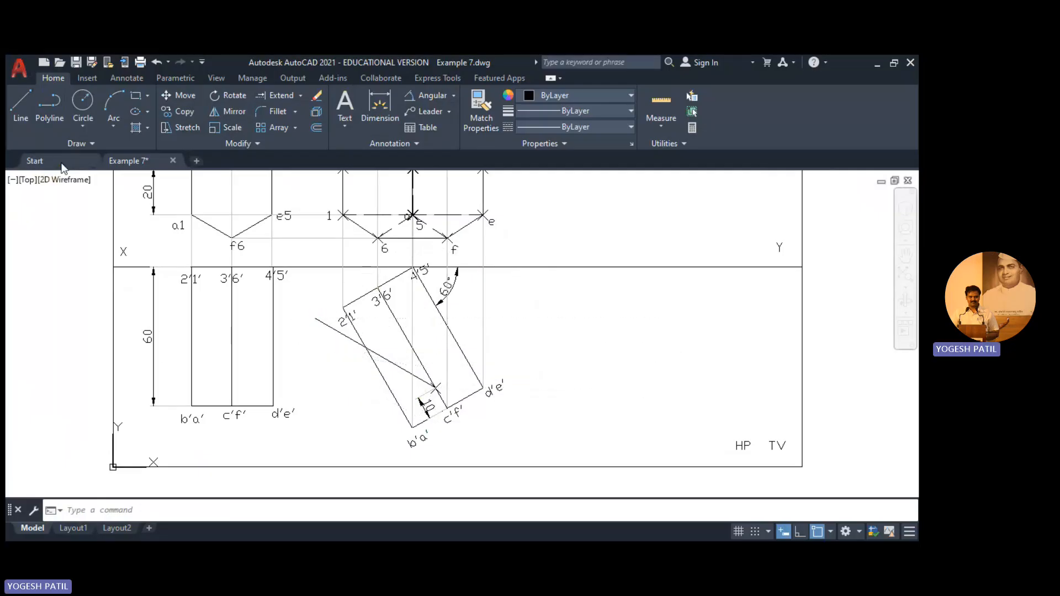
Add an angular dimension between the cutting-plane line and the XY line
{"action": "left_click", "coordinate": [428, 96]}
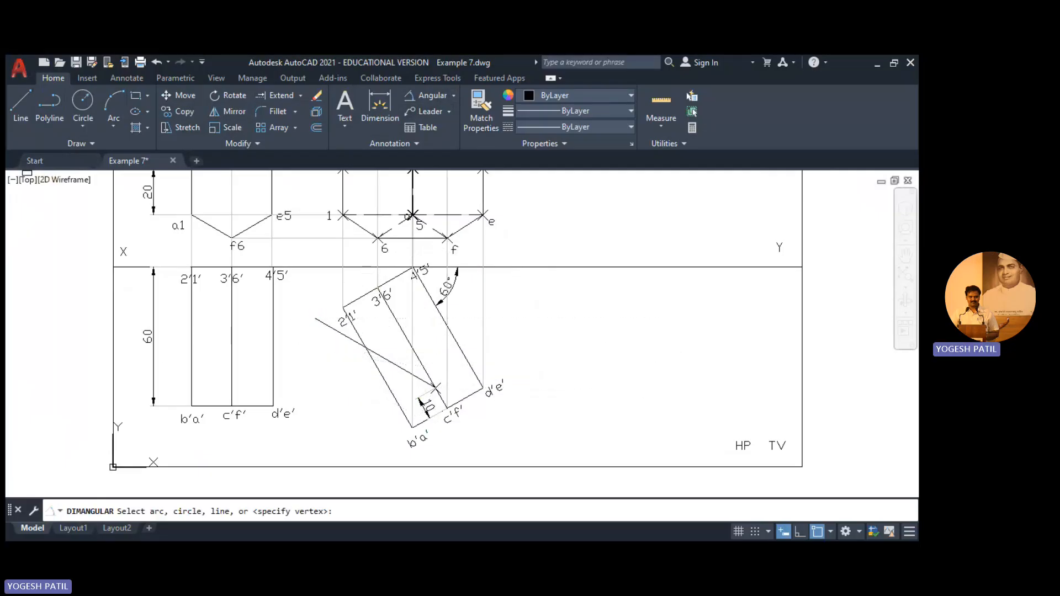
{"action": "left_click", "coordinate": [323, 322]}
{"action": "left_click", "coordinate": [321, 267]}
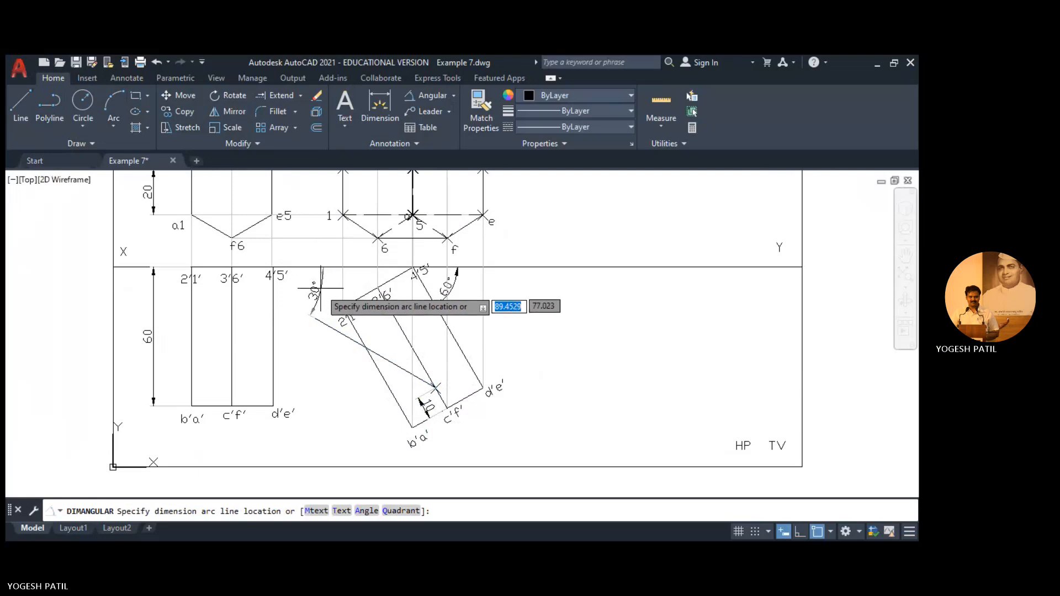
{"action": "left_click", "coordinate": [313, 289]}
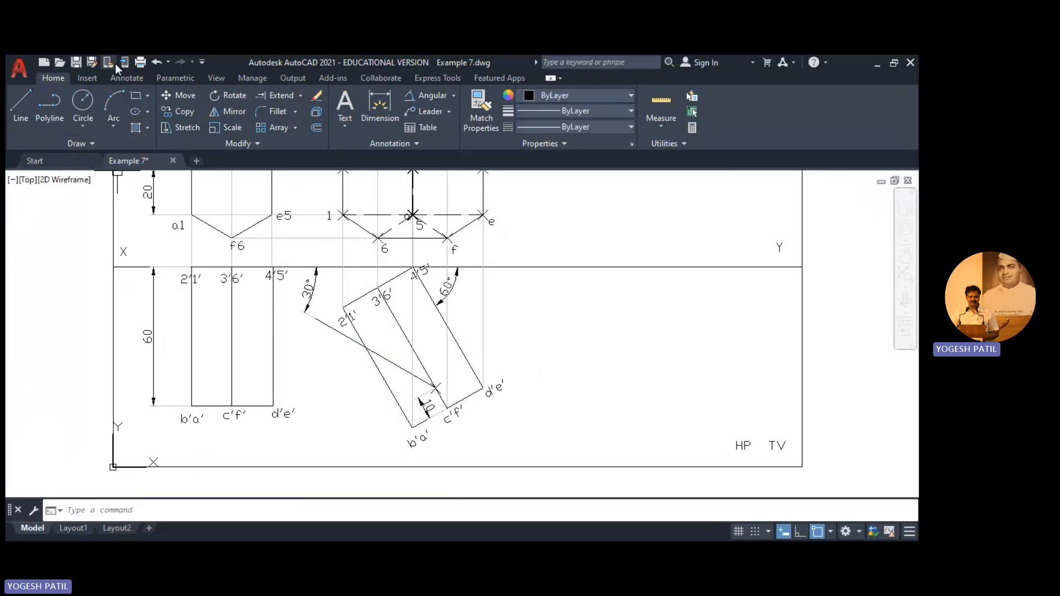
Extend the cutting-plane line past the axis point to the prism's base edge between c'f' and d'e'
{"action": "left_click", "coordinate": [299, 97]}
{"action": "left_click", "coordinate": [296, 113]}
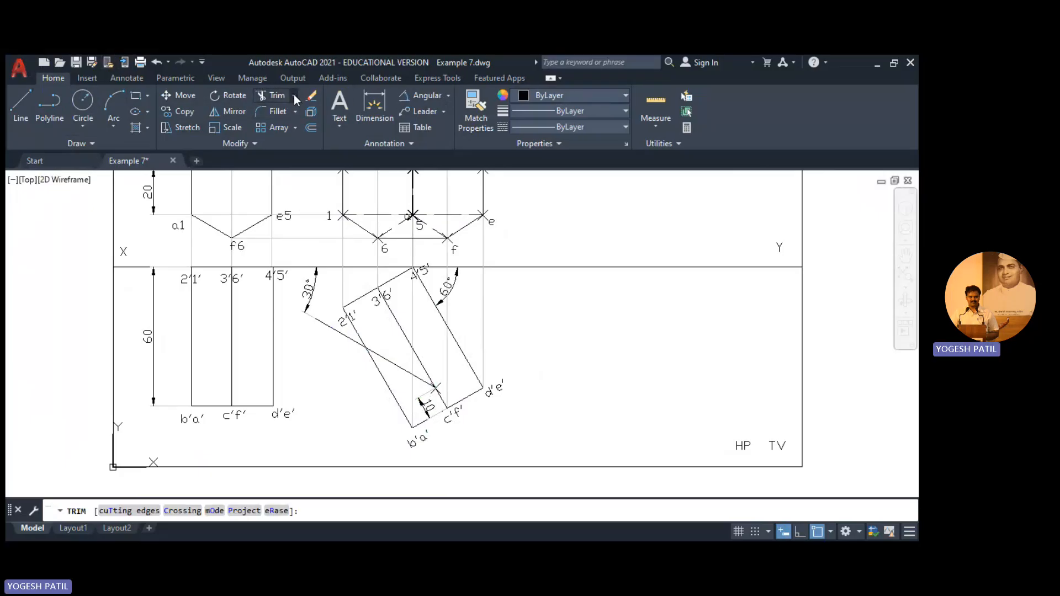
{"action": "left_click", "coordinate": [282, 146]}
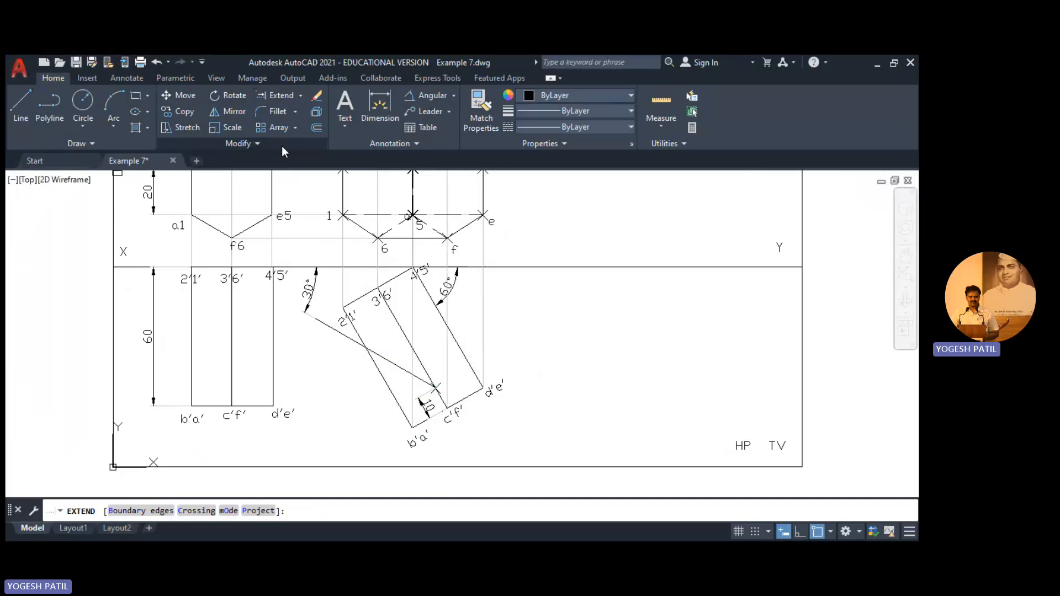
{"action": "left_click", "coordinate": [385, 359]}
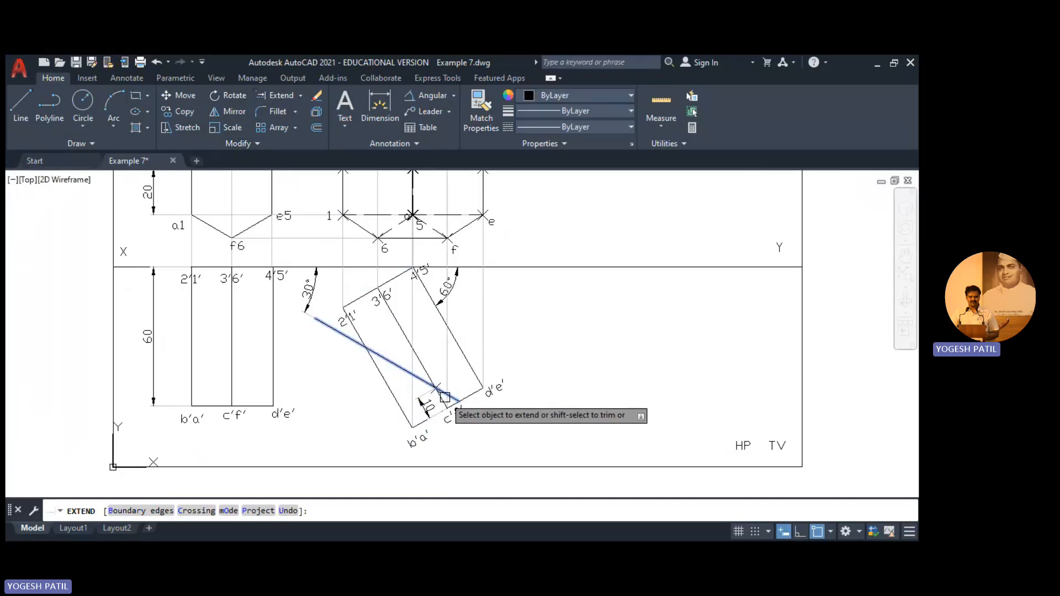
{"action": "scroll", "coordinate": [531, 441], "scroll_direction": "up", "scroll_amount": 3}
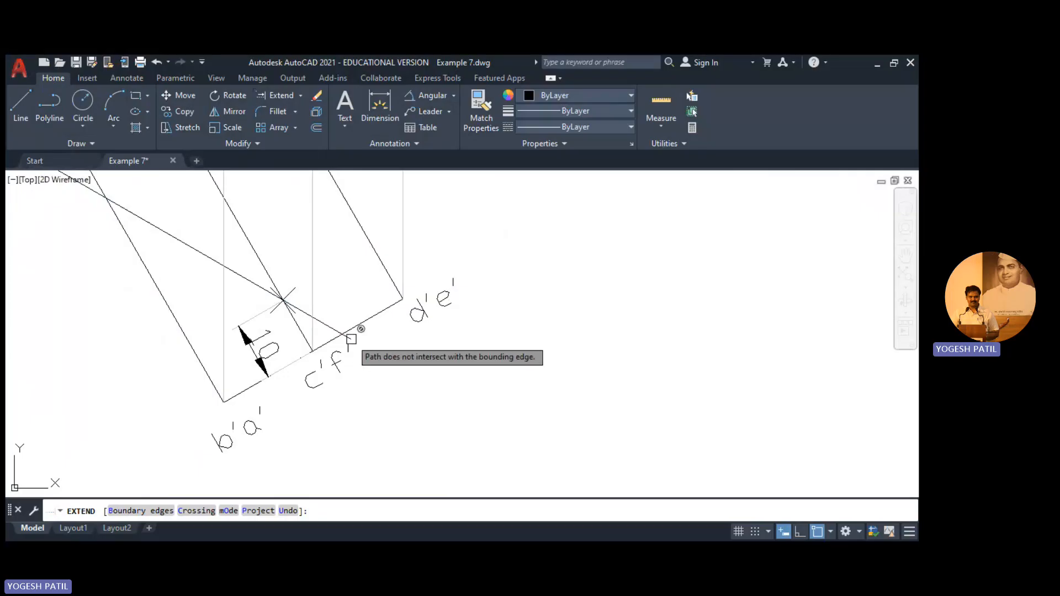
Add an angular dimension between the prism's axis line and the cutting-plane line, placed just outside the base near c'f'
{"action": "scroll", "coordinate": [425, 390], "scroll_direction": "down", "scroll_amount": 2}
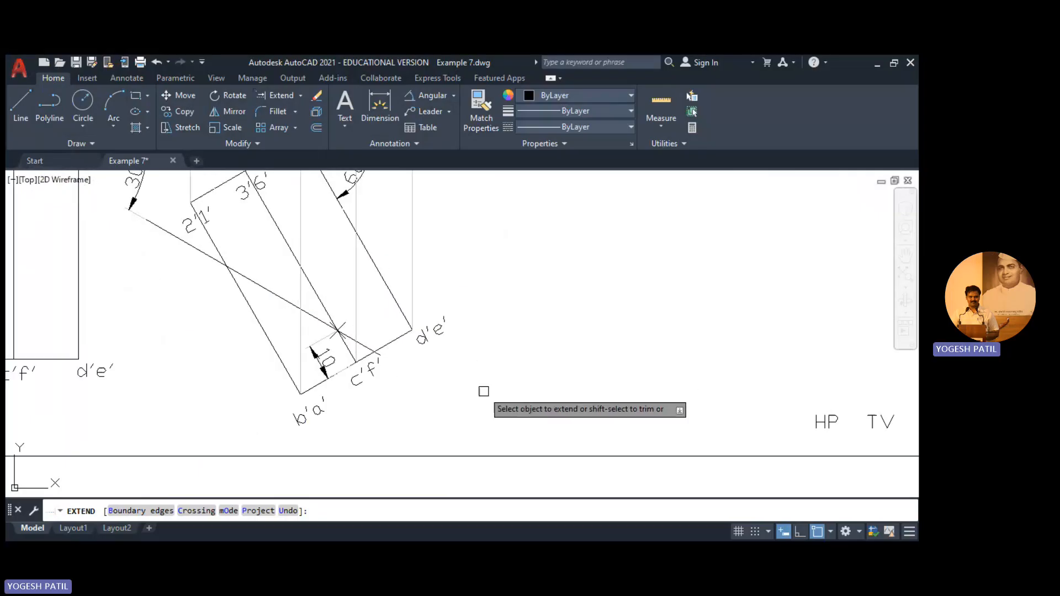
{"action": "scroll", "coordinate": [546, 316], "scroll_direction": "down", "scroll_amount": 2}
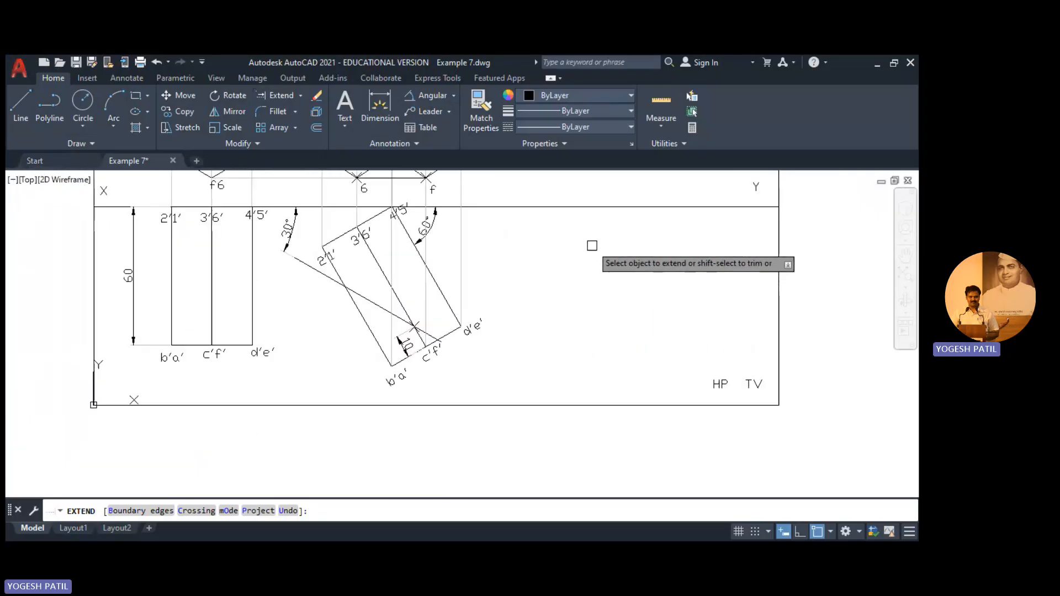
{"action": "key", "text": "Escape"}
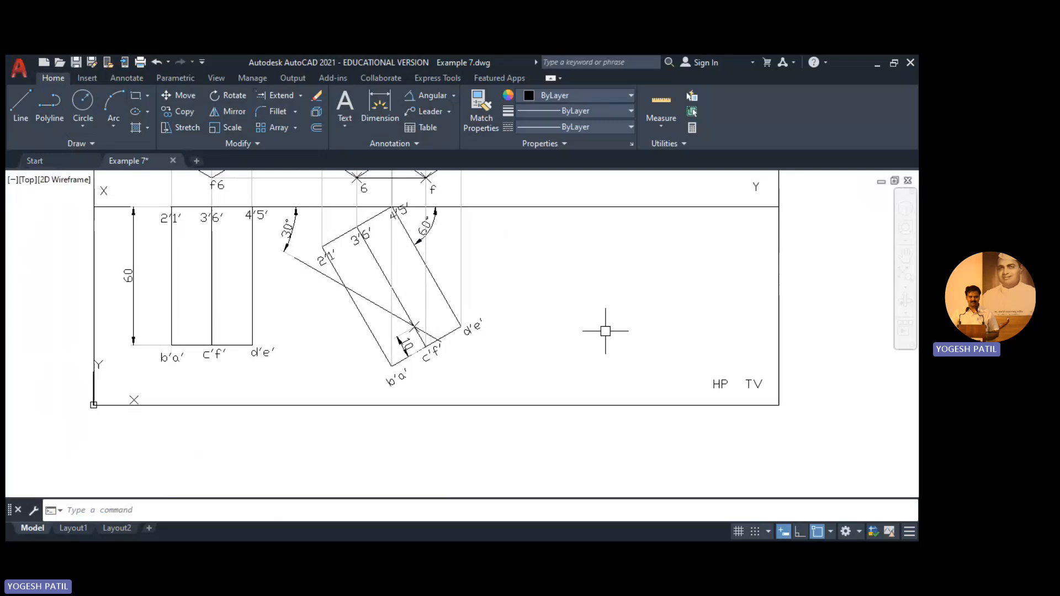
{"action": "left_click", "coordinate": [434, 95]}
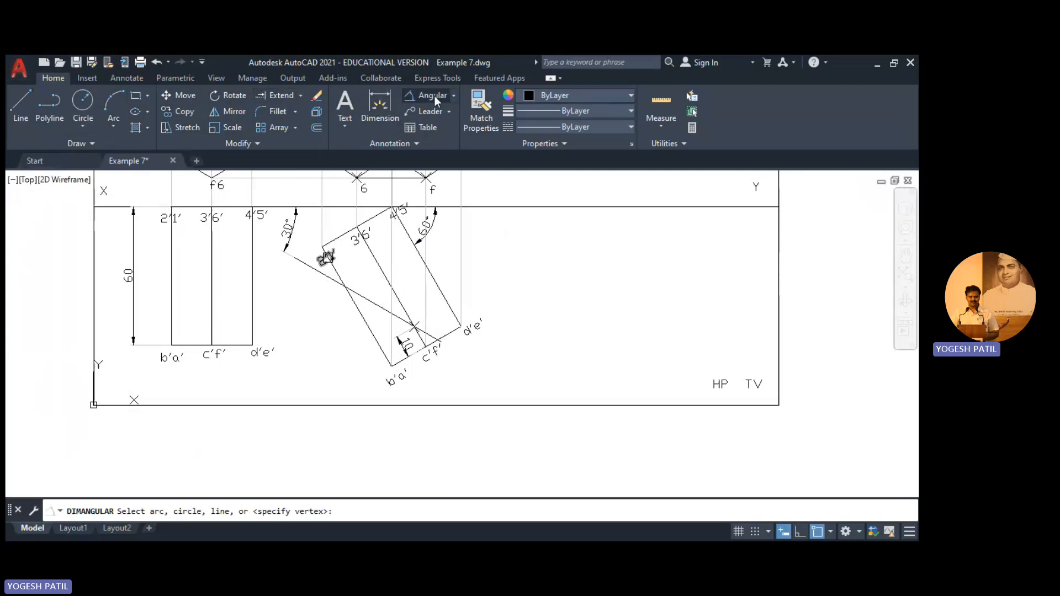
{"action": "left_click", "coordinate": [419, 339]}
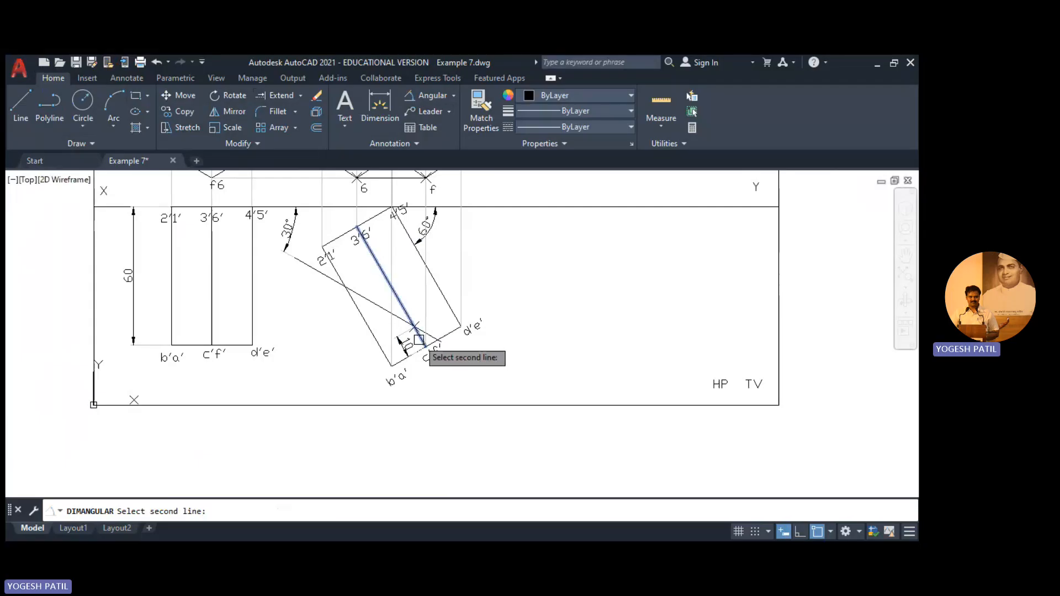
{"action": "left_click", "coordinate": [426, 342]}
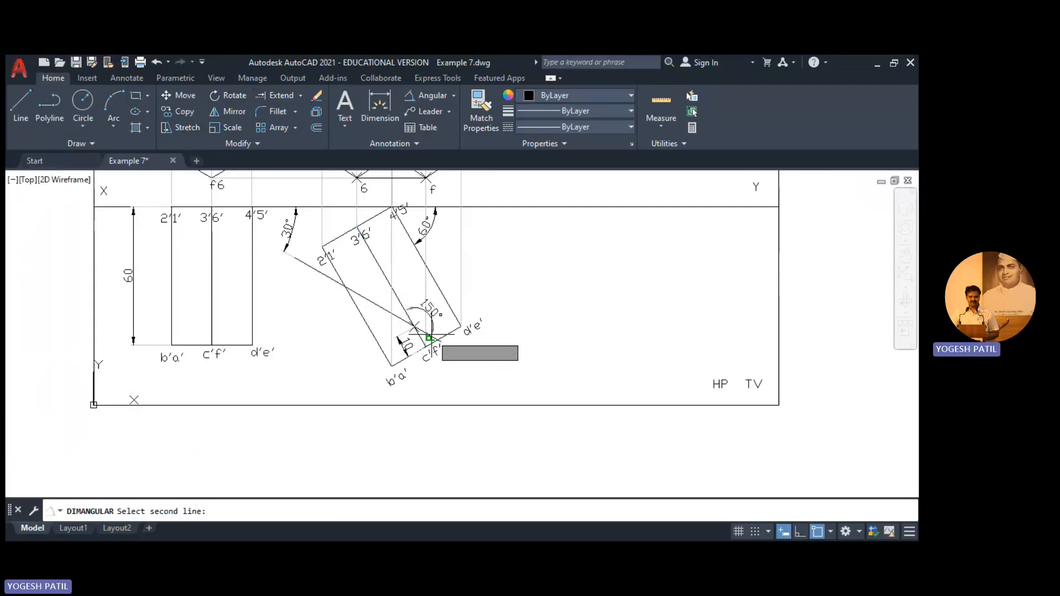
{"action": "left_click", "coordinate": [479, 376]}
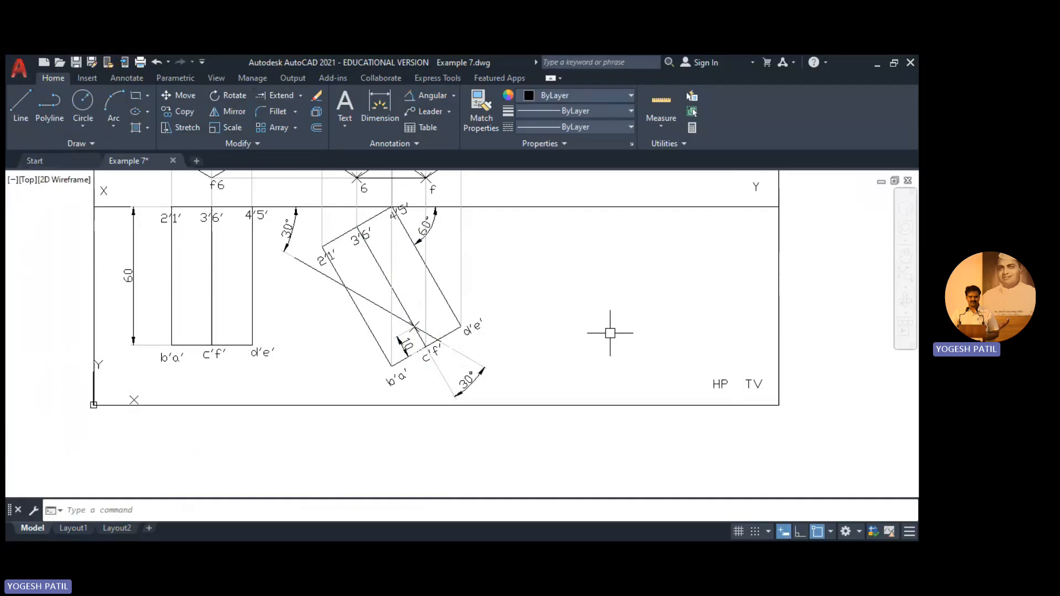
Change the colour of the cutting-plane line and the axis point on it to red
{"action": "left_click", "coordinate": [354, 293]}
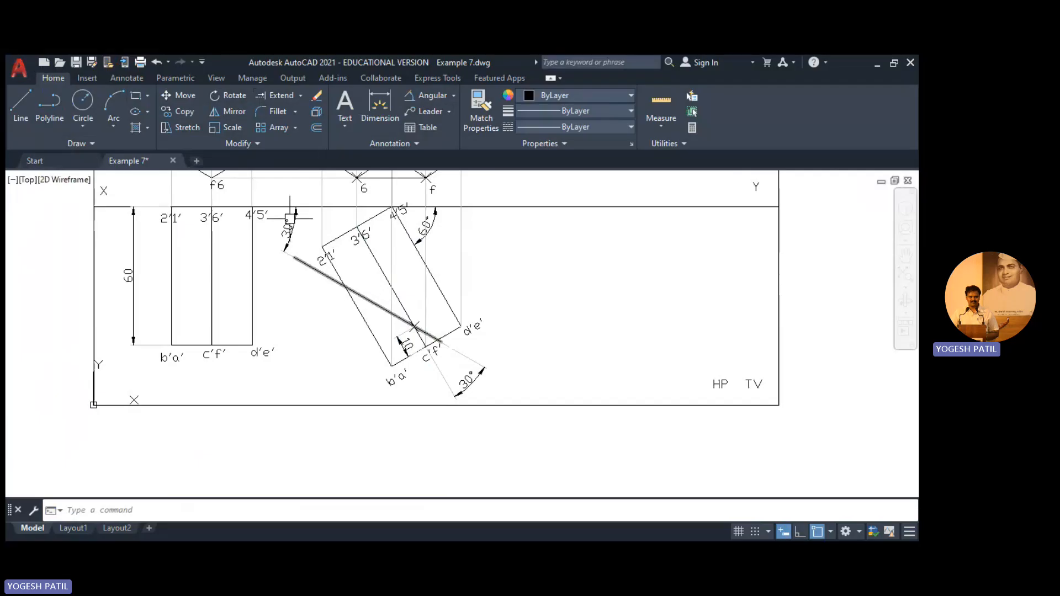
{"action": "key", "text": "Escape"}
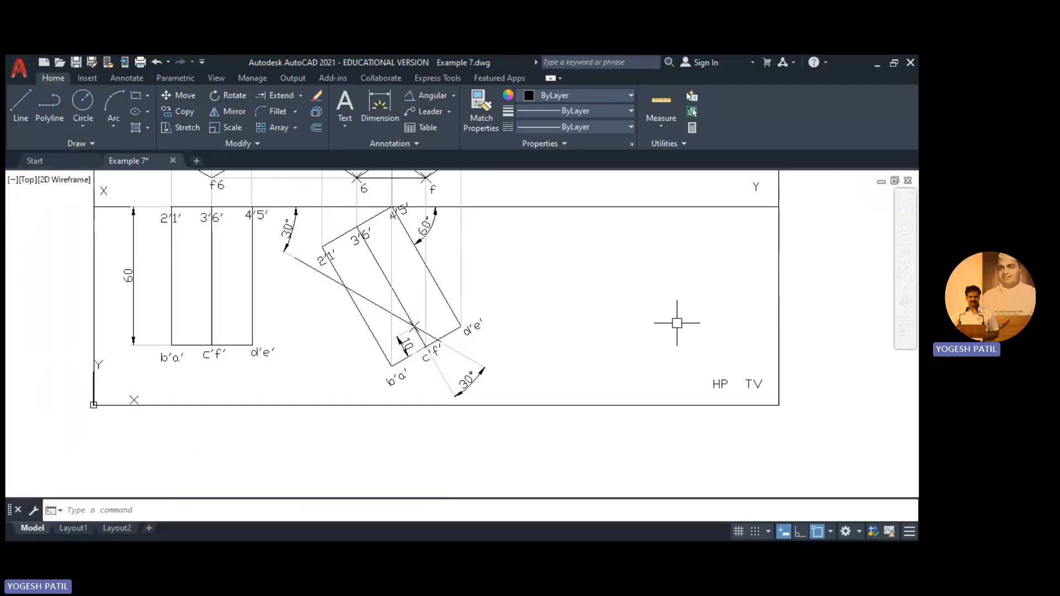
{"action": "left_click", "coordinate": [301, 261]}
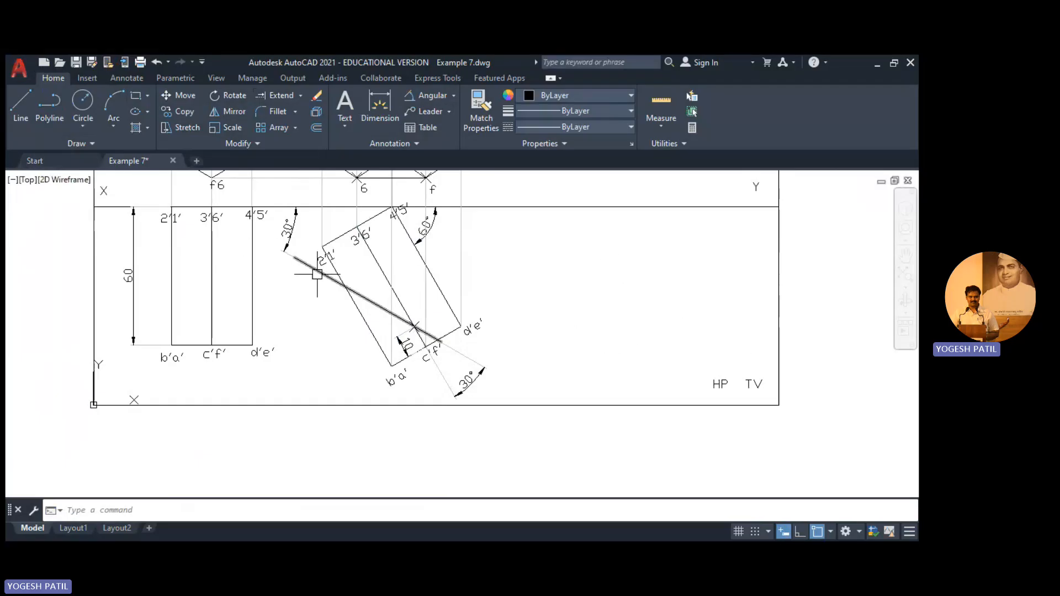
{"action": "left_click", "coordinate": [416, 326]}
{"action": "left_click", "coordinate": [605, 95]}
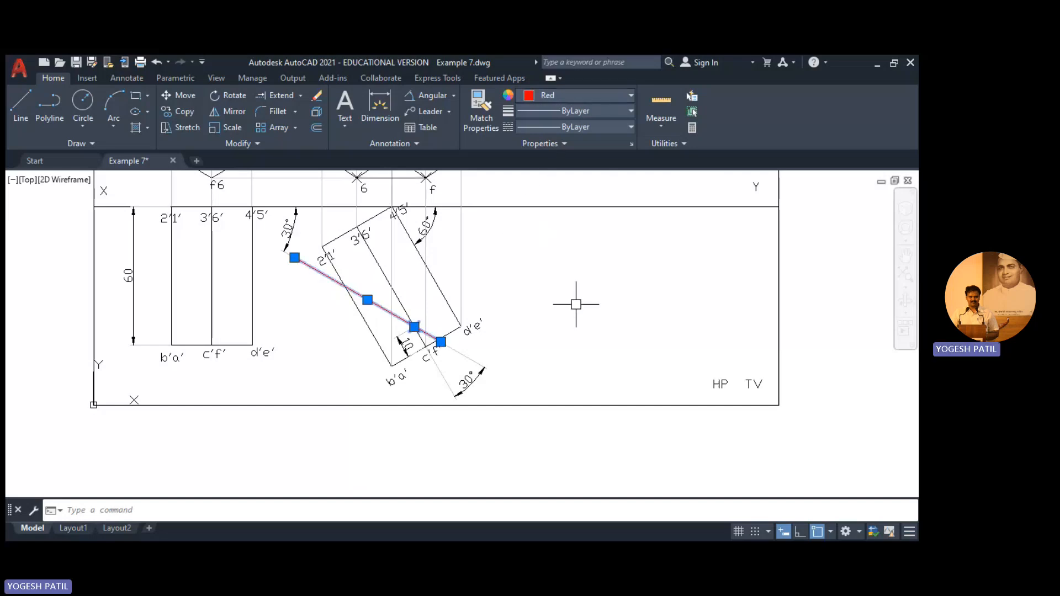
{"action": "key", "text": "Escape"}
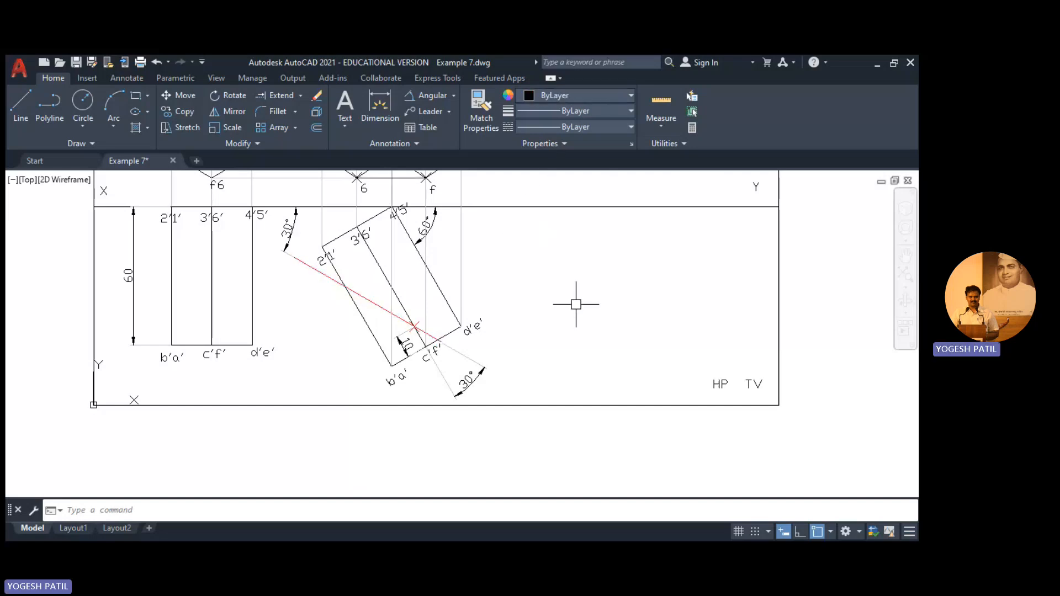
Place points where the cutting-plane line crosses edge 2'1'–b'a' and the base edge between c'f' and d'e'
{"action": "left_click", "coordinate": [80, 164]}
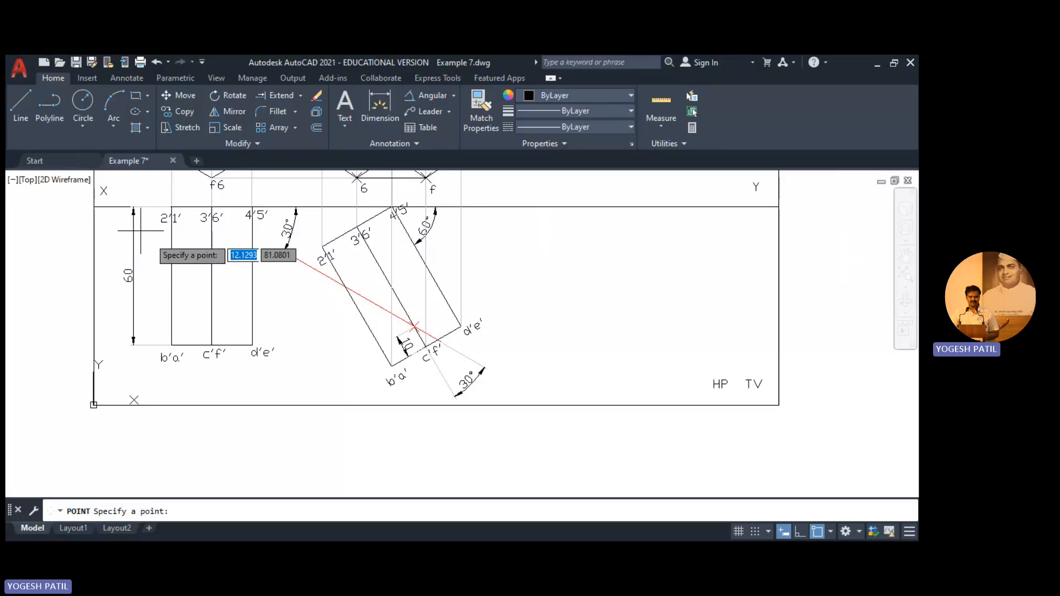
{"action": "left_click", "coordinate": [345, 286]}
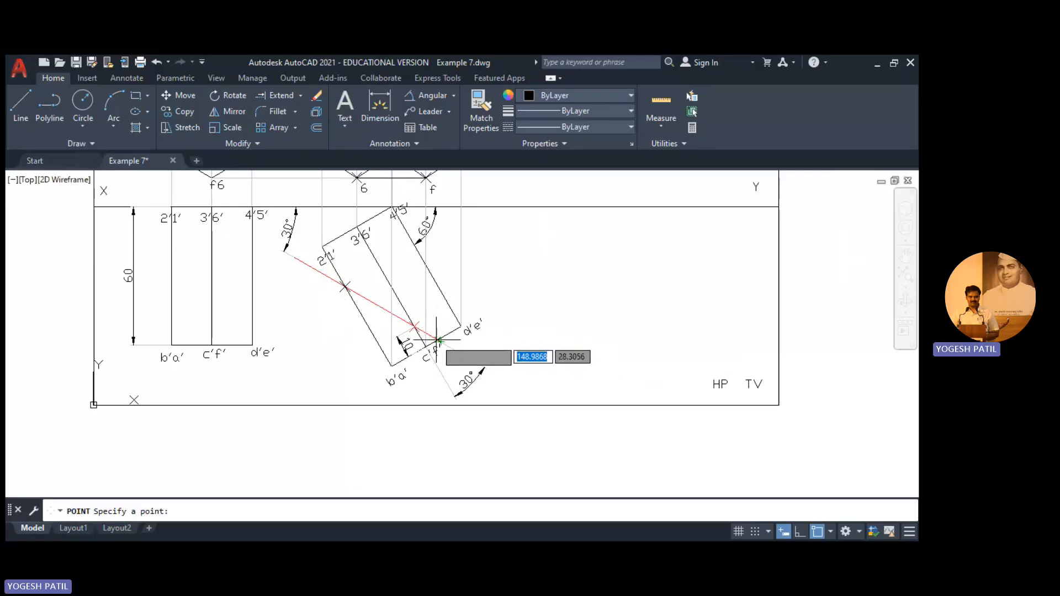
{"action": "scroll", "coordinate": [441, 342], "scroll_direction": "up", "scroll_amount": 5}
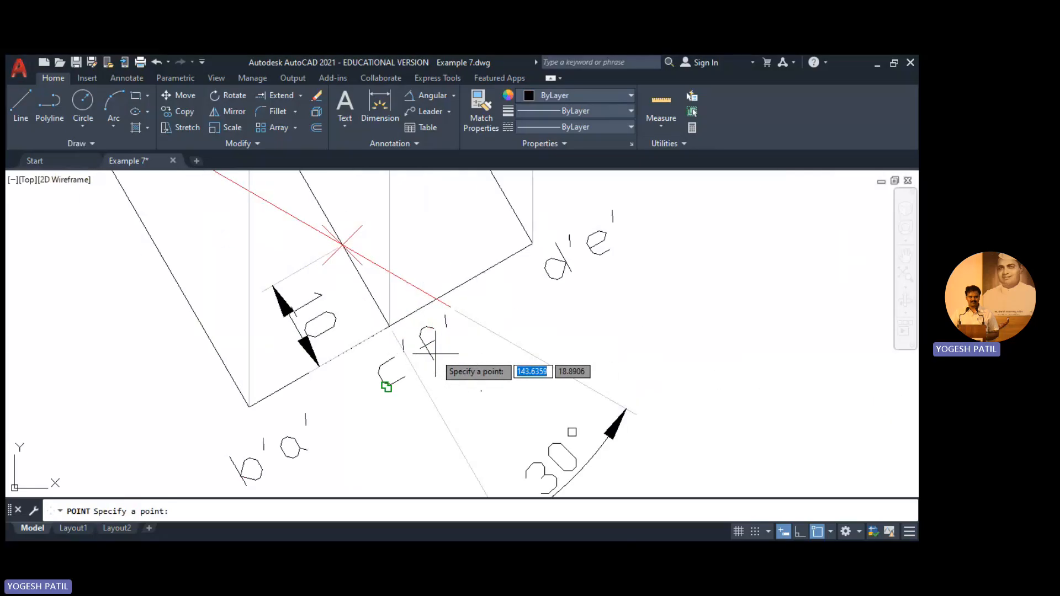
{"action": "left_click", "coordinate": [436, 298]}
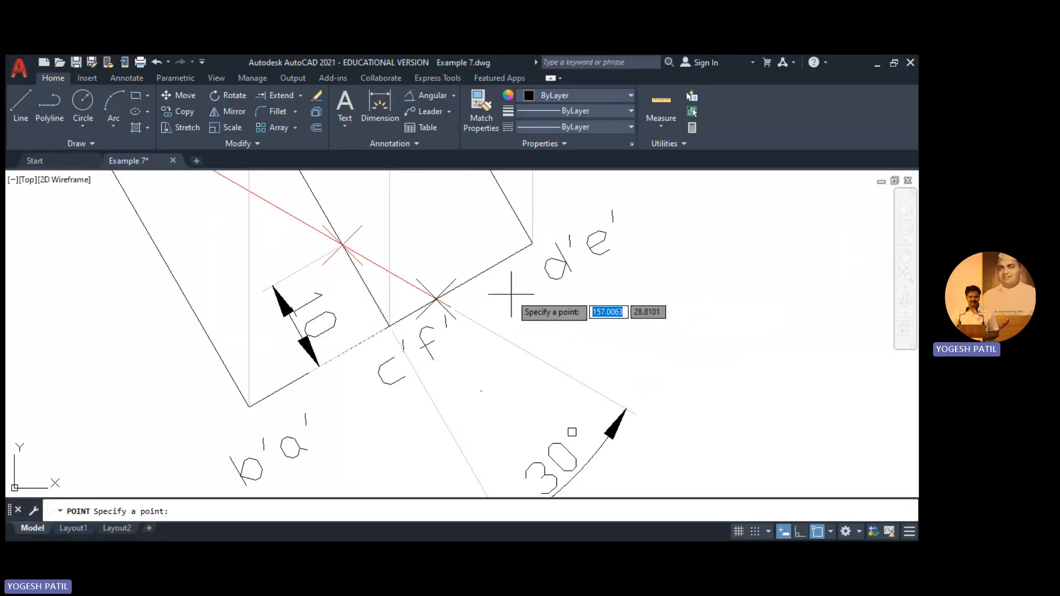
{"action": "scroll", "coordinate": [511, 295], "scroll_direction": "down", "scroll_amount": 4}
{"action": "middle_click_drag", "start_coordinate": [594, 267], "coordinate": [710, 340]}
{"action": "key", "text": "Escape"}
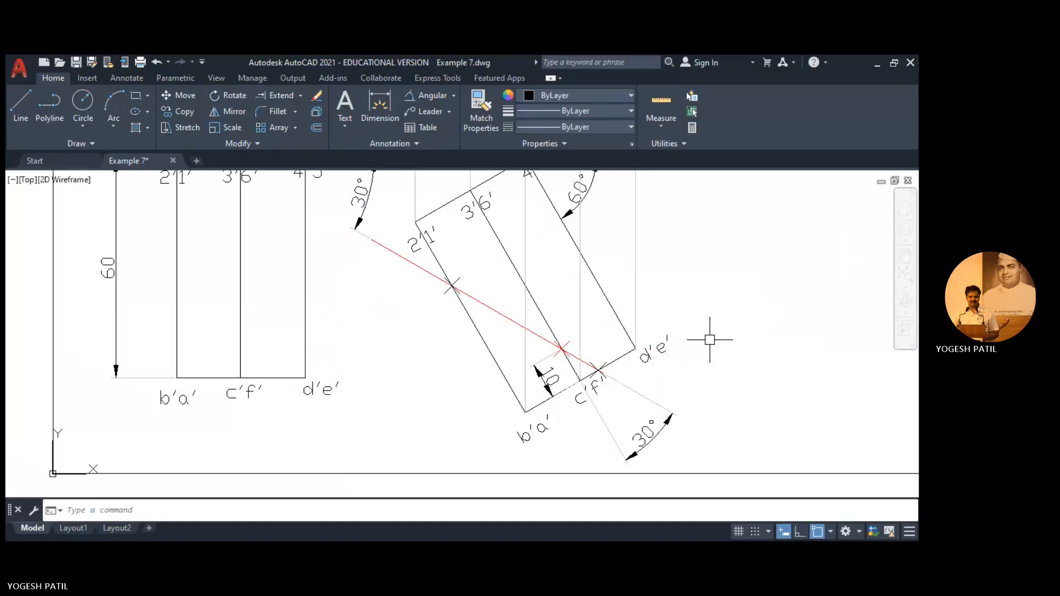
Change the colour of the two new cutting points on edge 2'1'–b'a' and the base edge to red
{"action": "left_click", "coordinate": [598, 370]}
{"action": "left_click", "coordinate": [452, 285]}
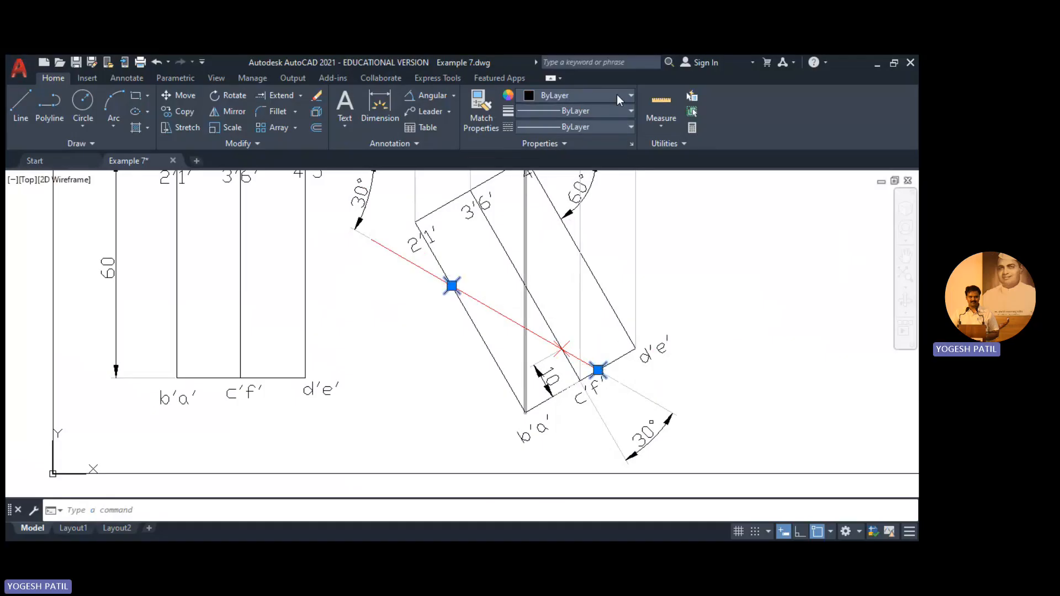
{"action": "left_click", "coordinate": [618, 95]}
{"action": "left_click", "coordinate": [542, 208]}
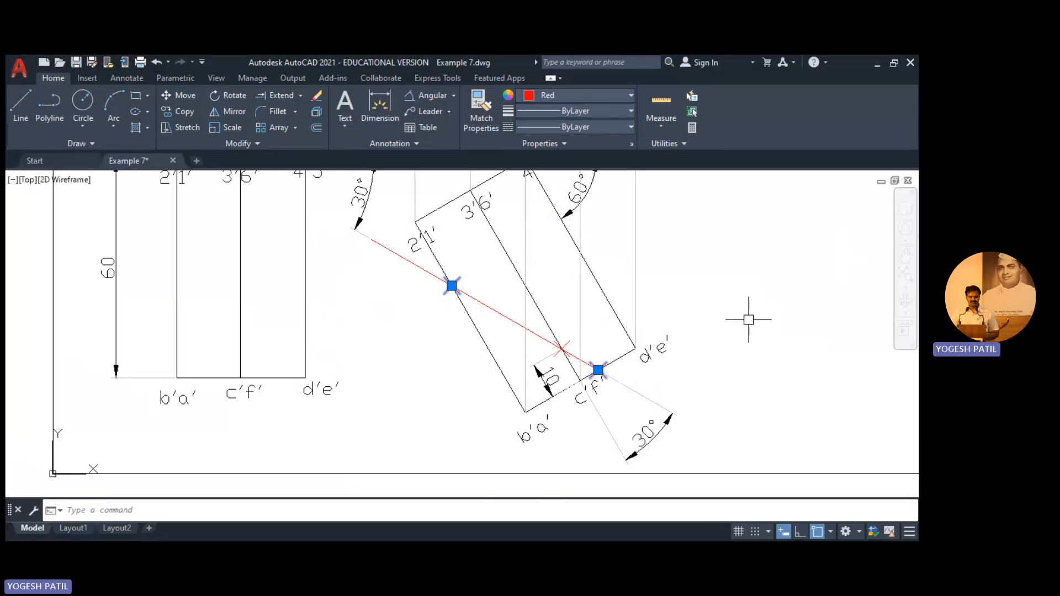
{"action": "key", "text": "Escape"}
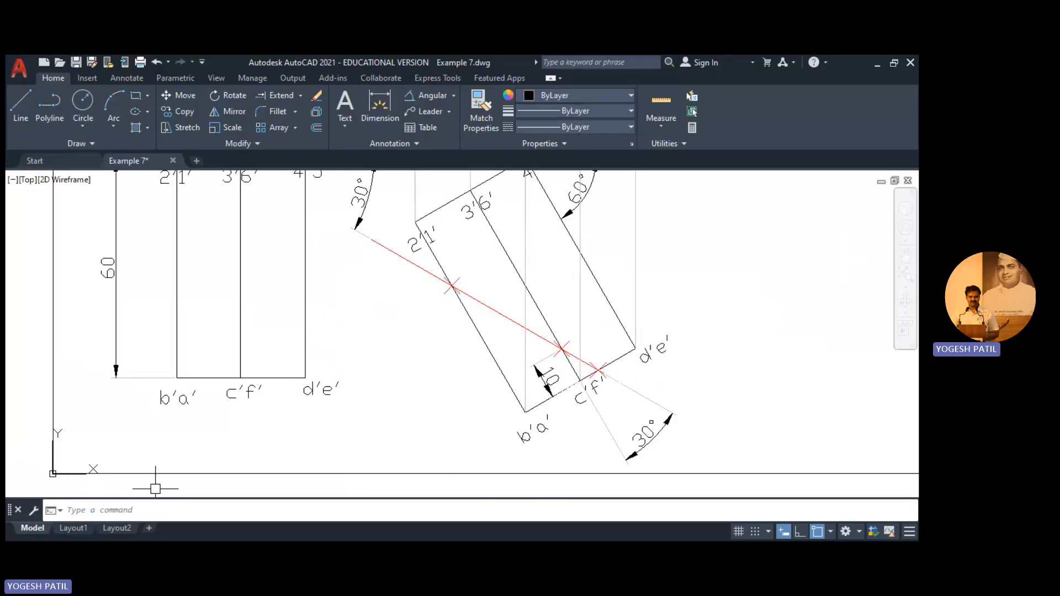
Label the cutting point on edge 2'1'–b'a' with p and q in lowercase single-line text 3.5 high
{"action": "left_click", "coordinate": [143, 510]}
{"action": "key", "text": "Return"}
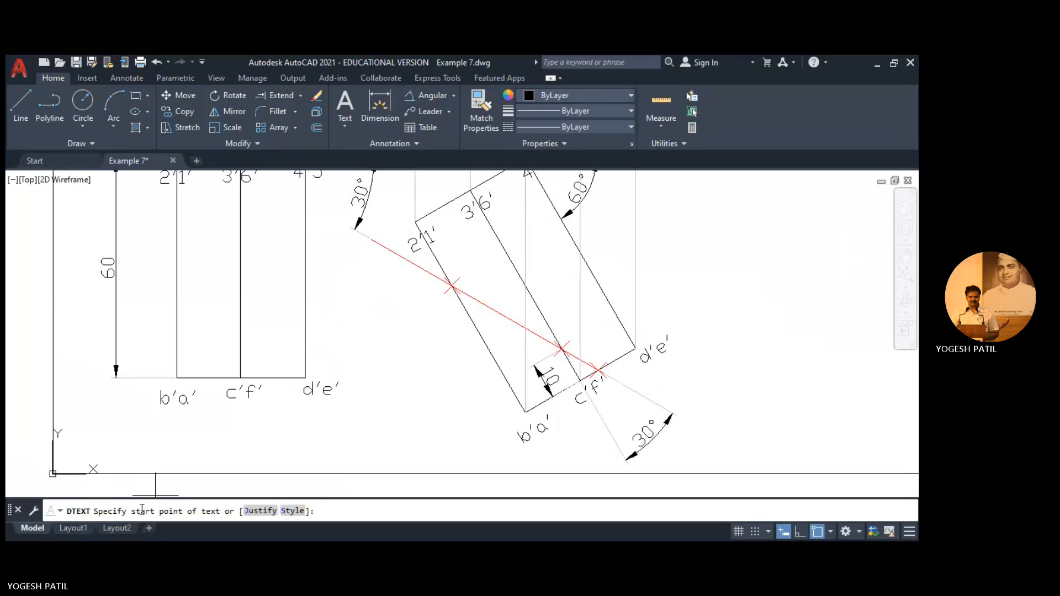
{"action": "left_click", "coordinate": [387, 382]}
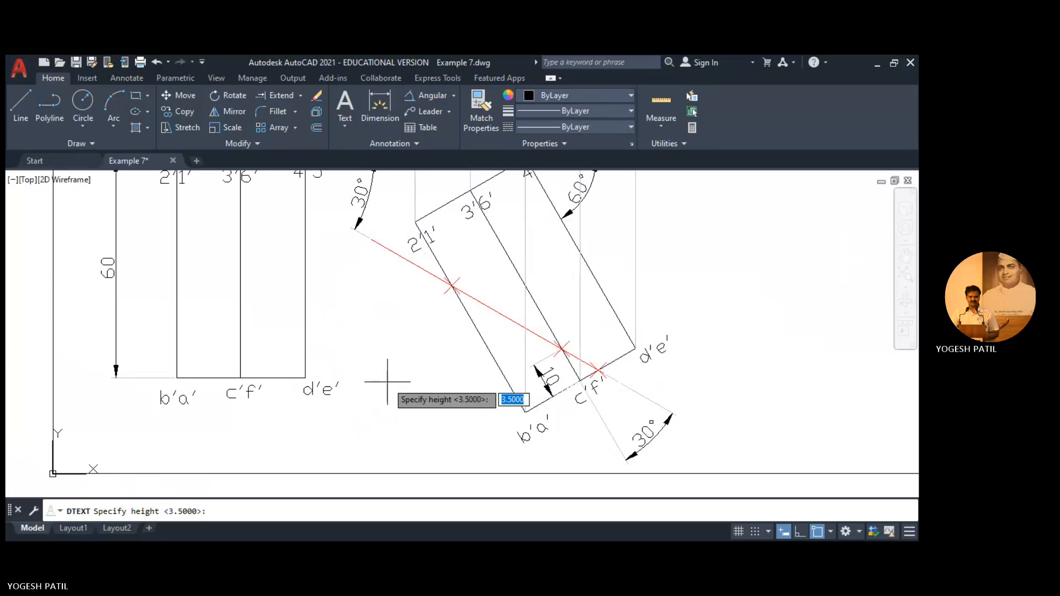
{"action": "key", "text": "Return"}
{"action": "key", "text": "Return"}
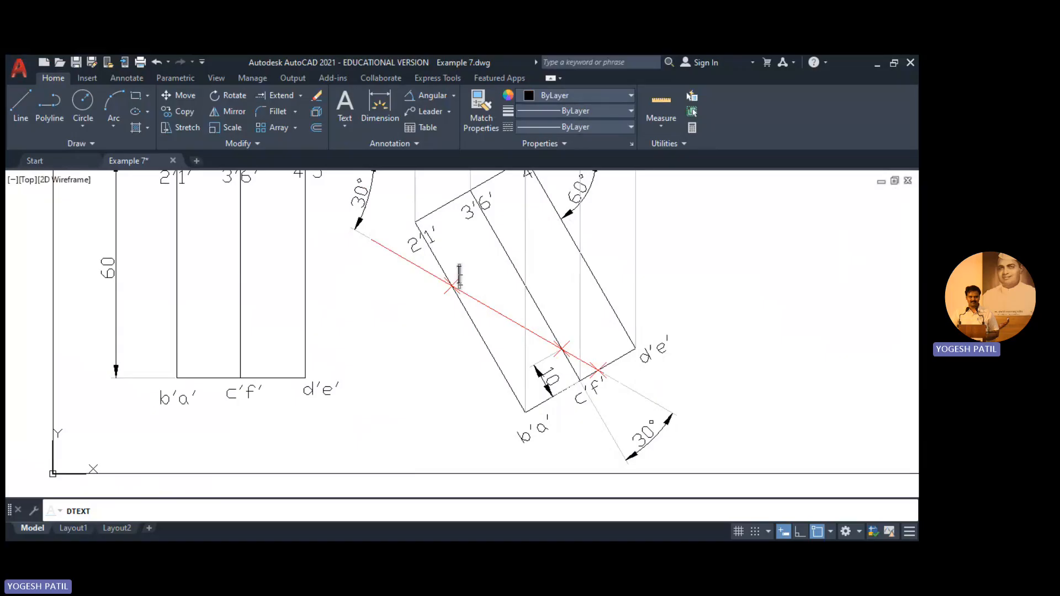
{"action": "type", "text": "P"}
{"action": "left_click", "coordinate": [443, 309]}
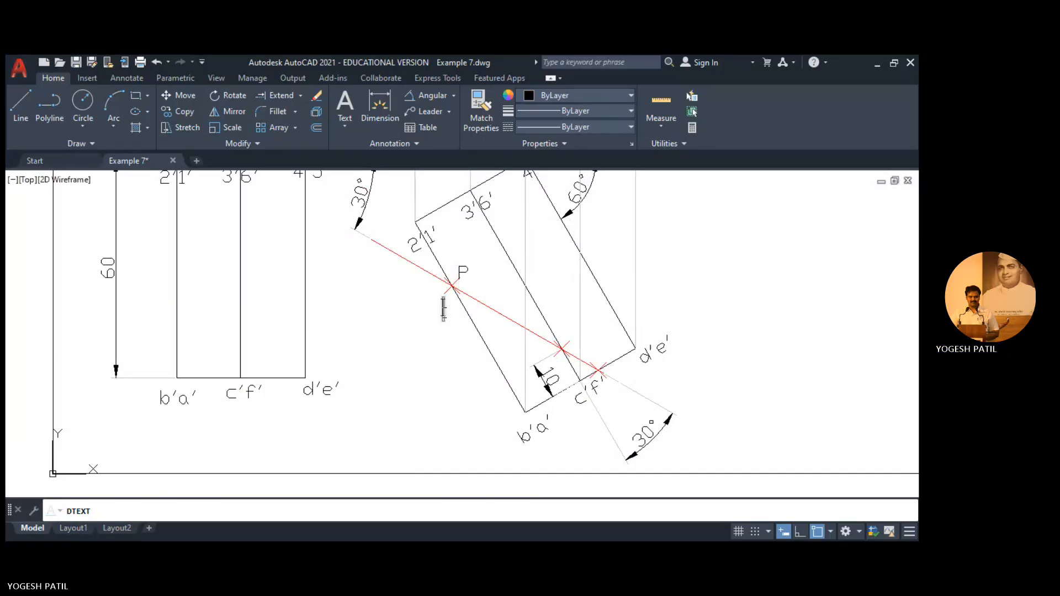
{"action": "left_click", "coordinate": [465, 275]}
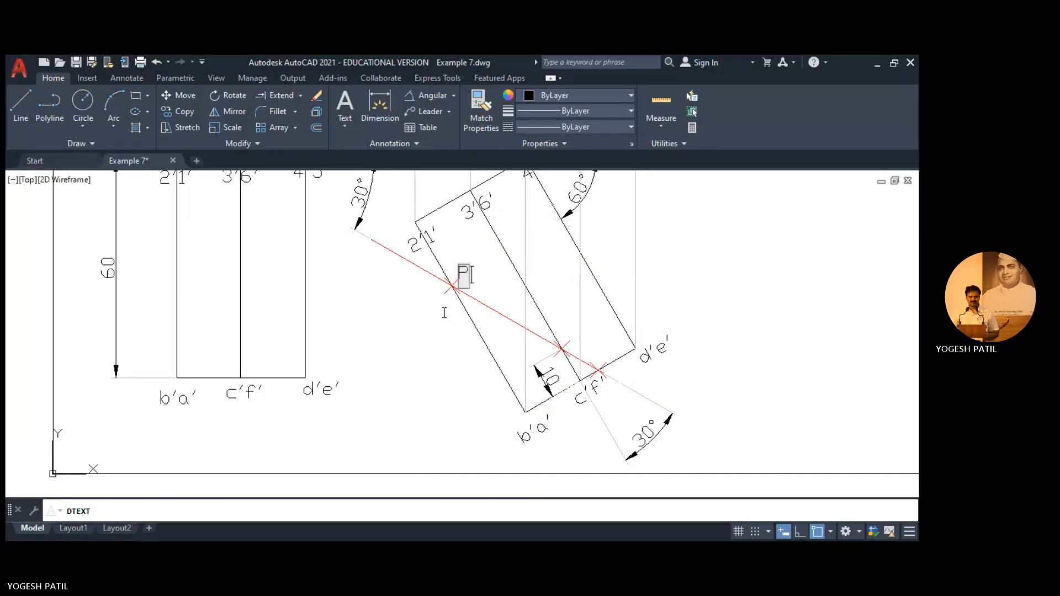
{"action": "double_click", "coordinate": [464, 276]}
{"action": "type", "text": "p"}
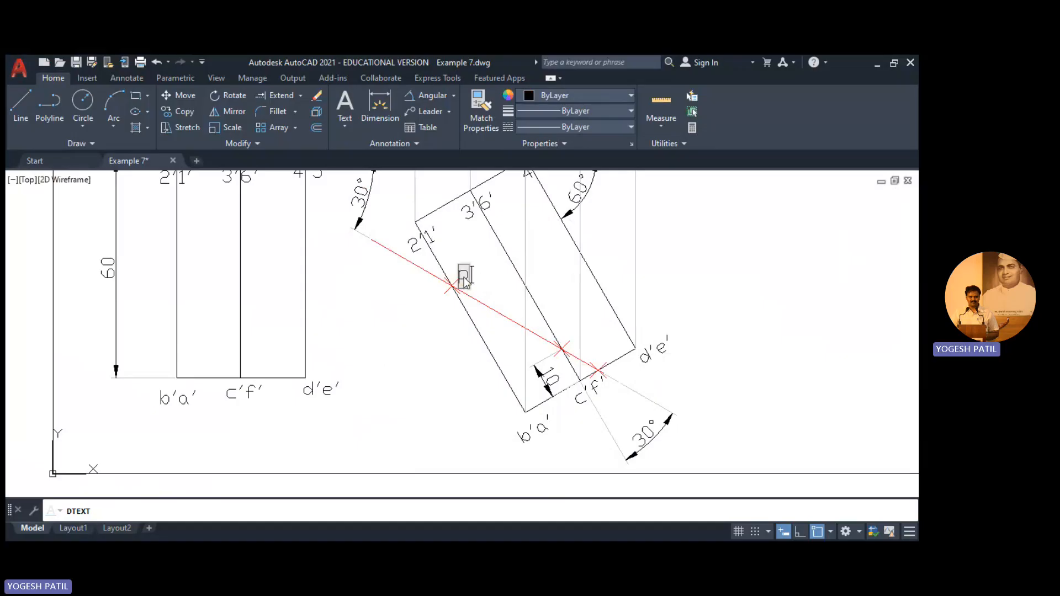
{"action": "left_click", "coordinate": [446, 312]}
{"action": "type", "text": "a"}
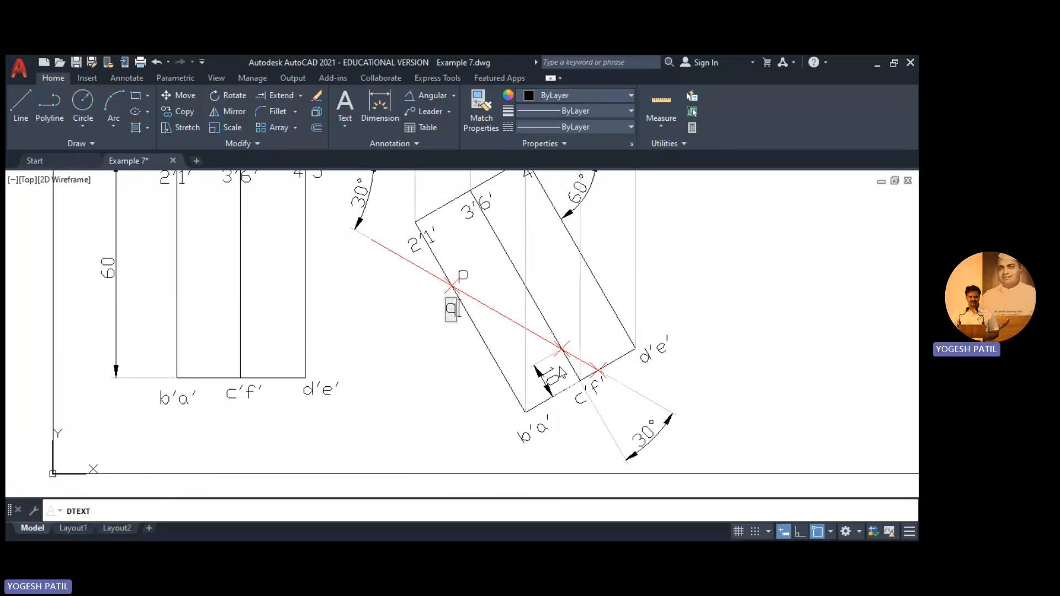
Label the cutting point on the axis with r and s, and the one on the base edge with t and u
{"action": "left_click", "coordinate": [565, 334]}
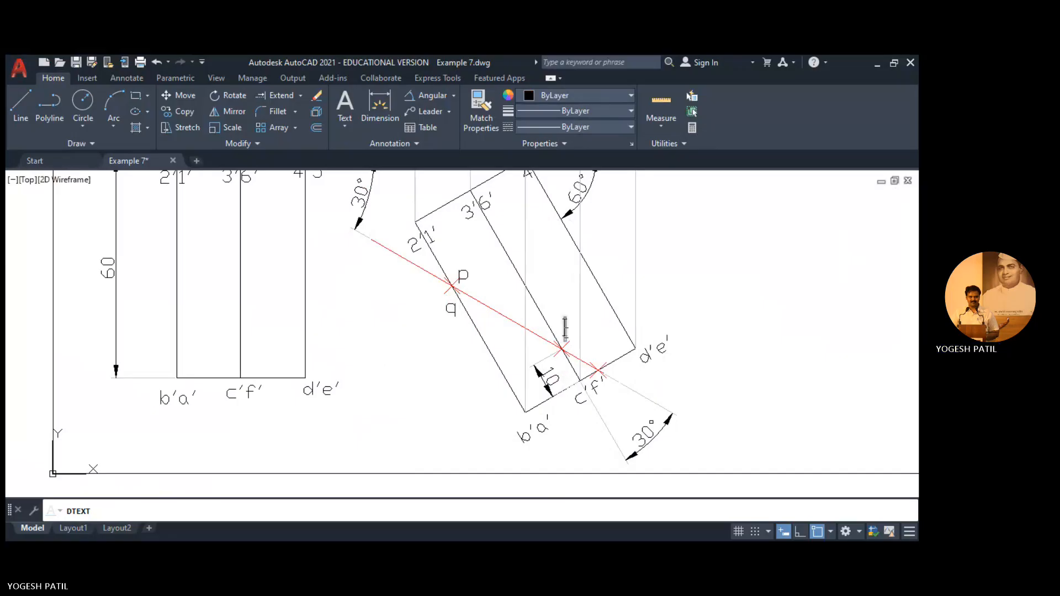
{"action": "type", "text": "r"}
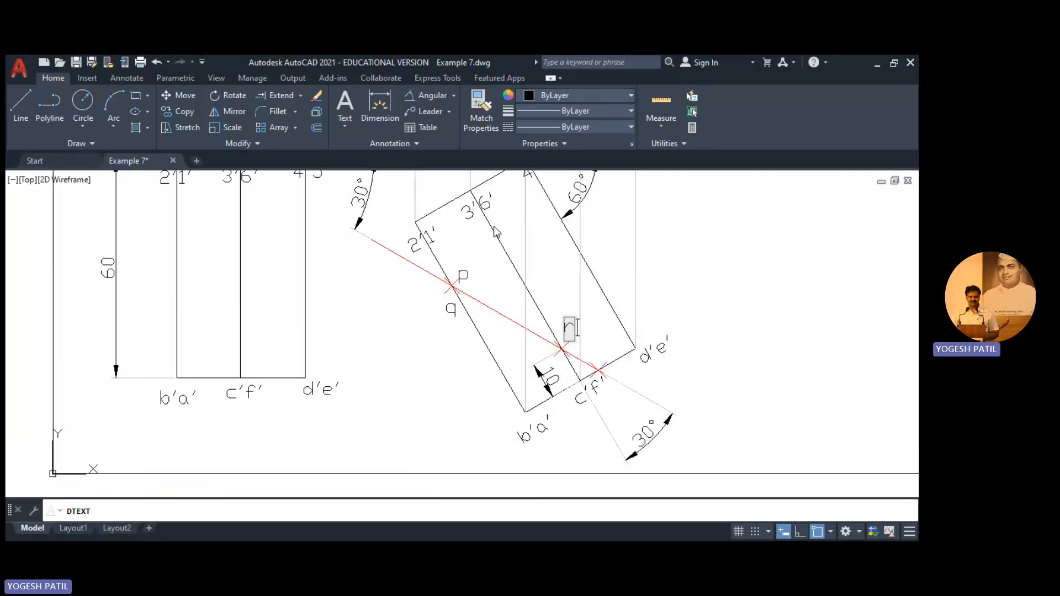
{"action": "left_click", "coordinate": [561, 371]}
{"action": "type", "text": "p"}
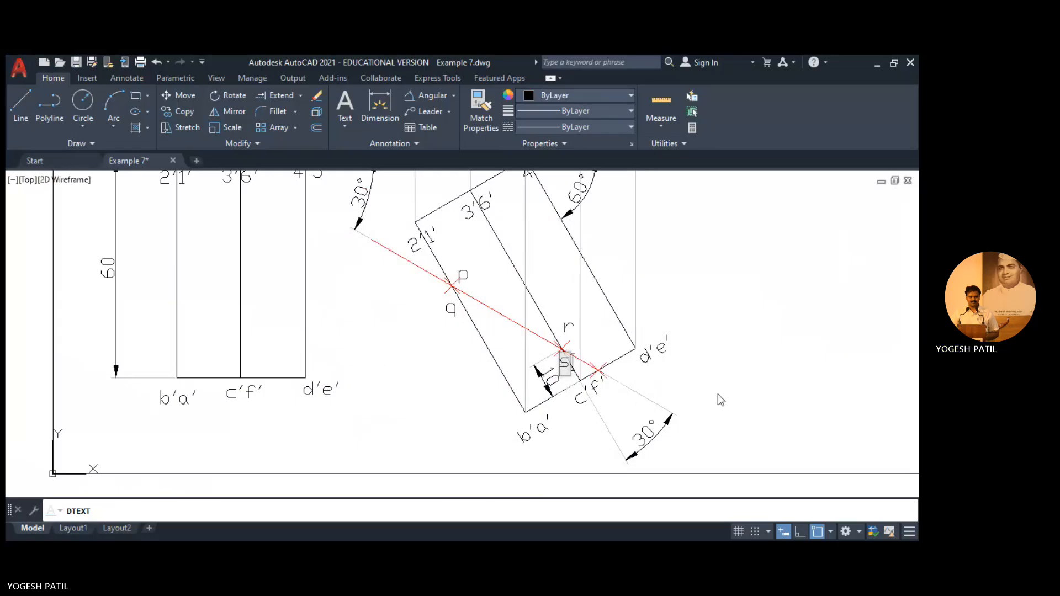
{"action": "left_click", "coordinate": [613, 385]}
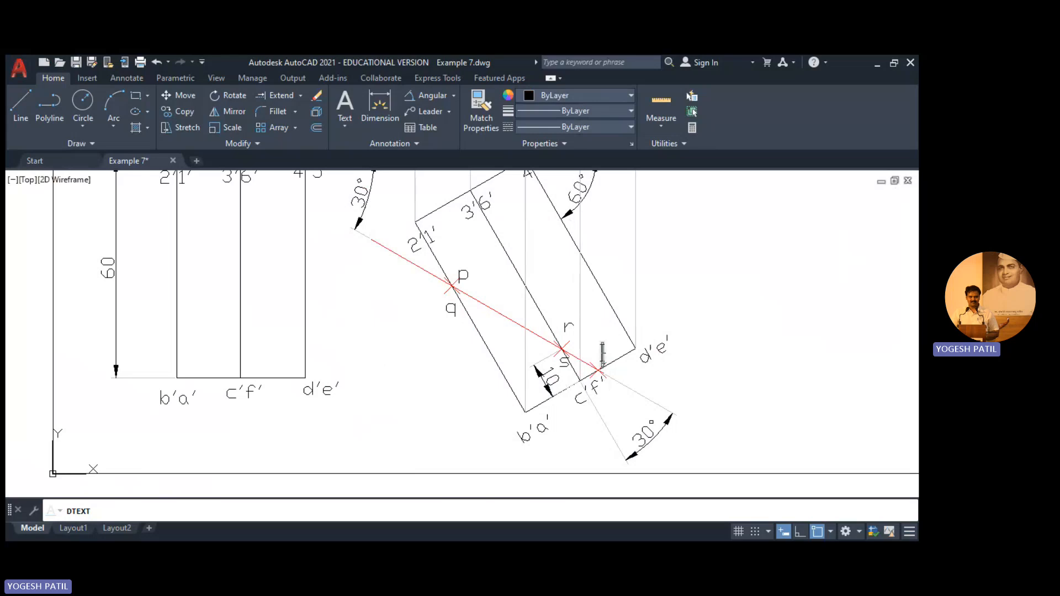
{"action": "type", "text": "t"}
{"action": "type", "text": "u"}
{"action": "left_click", "coordinate": [697, 381]}
{"action": "key", "text": "Return"}
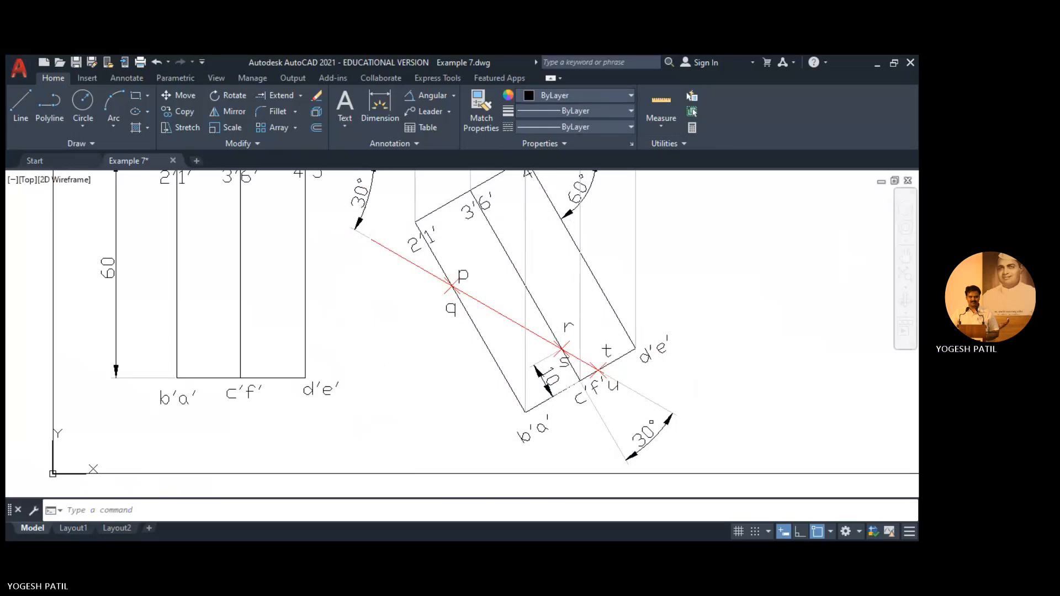
Change the colour of the six cutting-point labels p, q, r, s, t and u to red
{"action": "left_click", "coordinate": [462, 275]}
{"action": "left_click", "coordinate": [451, 308]}
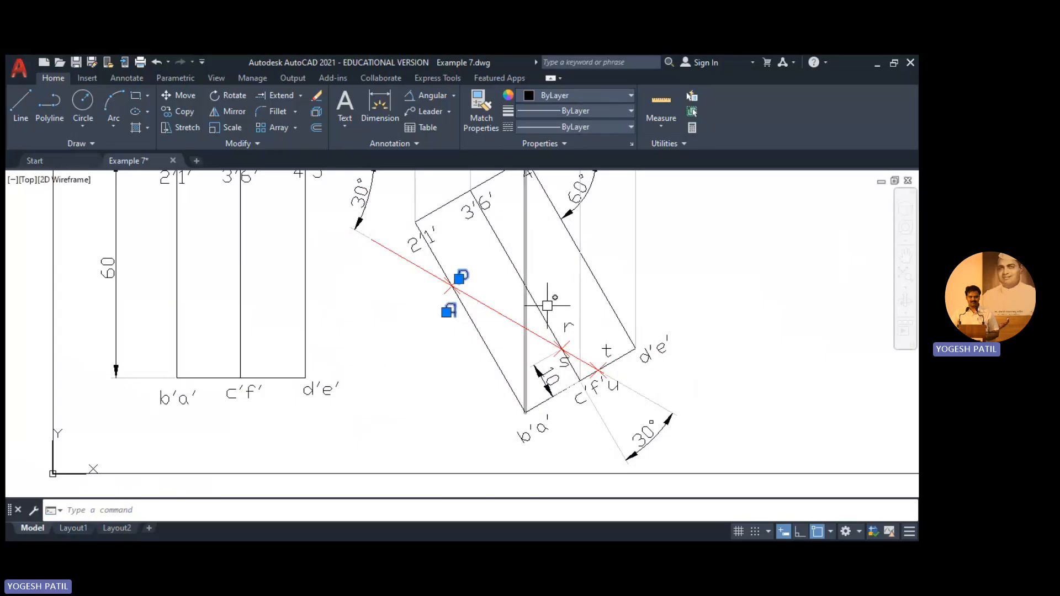
{"action": "left_click", "coordinate": [568, 319]}
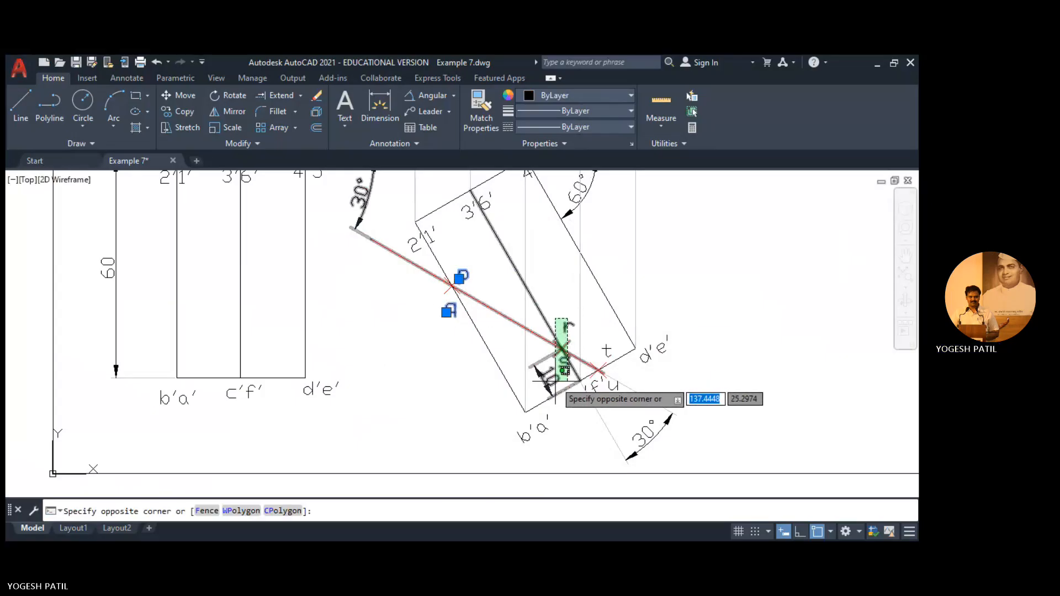
{"action": "left_click", "coordinate": [767, 347]}
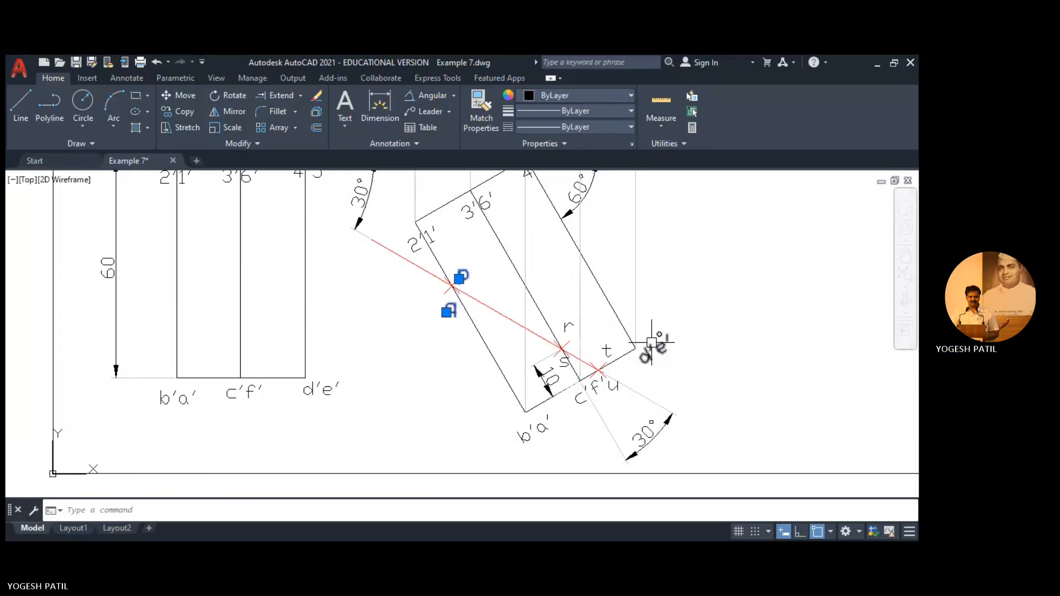
{"action": "left_click", "coordinate": [565, 325]}
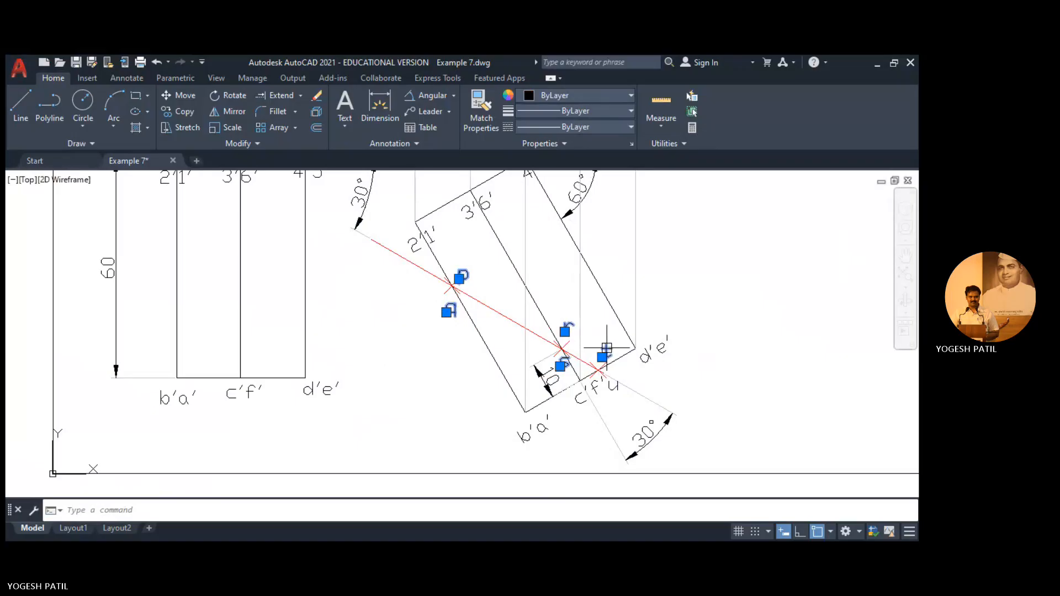
{"action": "left_click", "coordinate": [607, 381]}
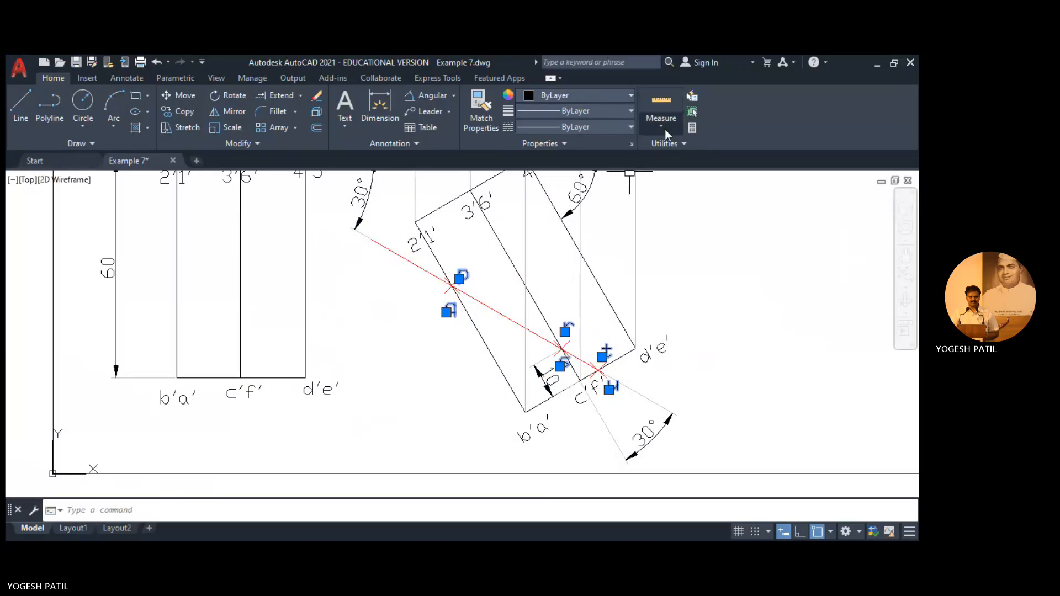
{"action": "left_click", "coordinate": [627, 95]}
{"action": "left_click", "coordinate": [601, 129]}
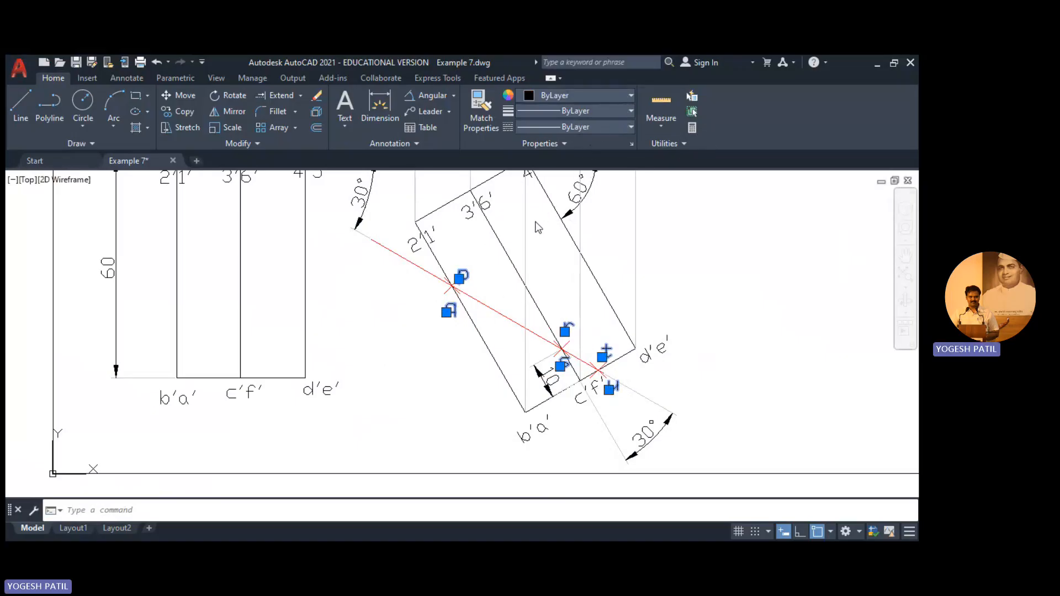
{"action": "key", "text": "Escape"}
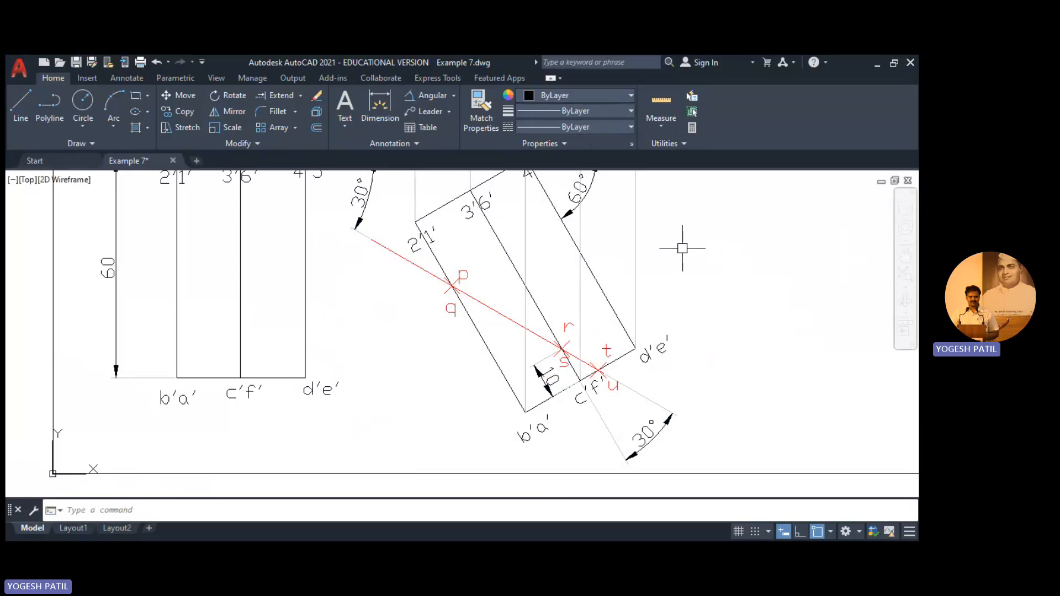
Turn on ortho mode and draw a vertical projector from cutting point p q up to line 2–b in the top view
{"action": "scroll", "coordinate": [682, 263], "scroll_direction": "up", "scroll_amount": 2}
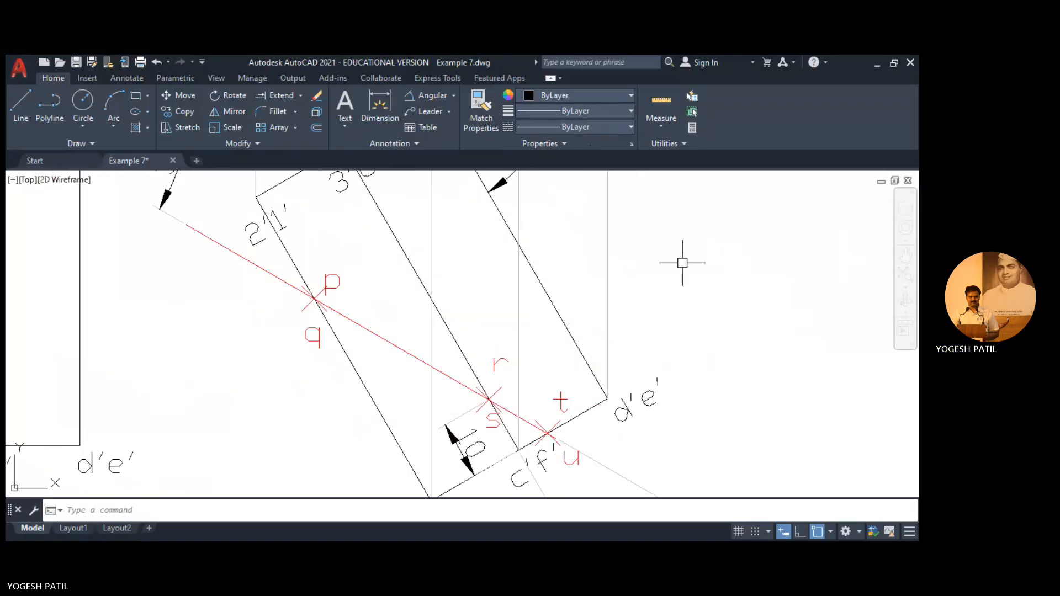
{"action": "scroll", "coordinate": [682, 263], "scroll_direction": "down", "scroll_amount": 5}
{"action": "middle_click_drag", "start_coordinate": [687, 296], "coordinate": [678, 337]}
{"action": "scroll", "coordinate": [680, 283], "scroll_direction": "up", "scroll_amount": 2}
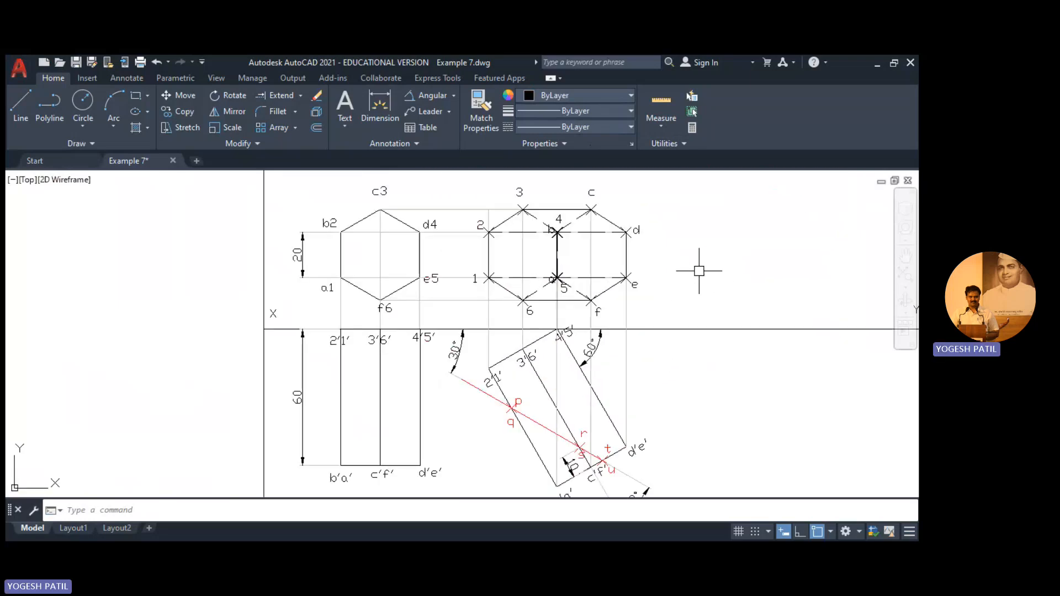
{"action": "left_click", "coordinate": [20, 107]}
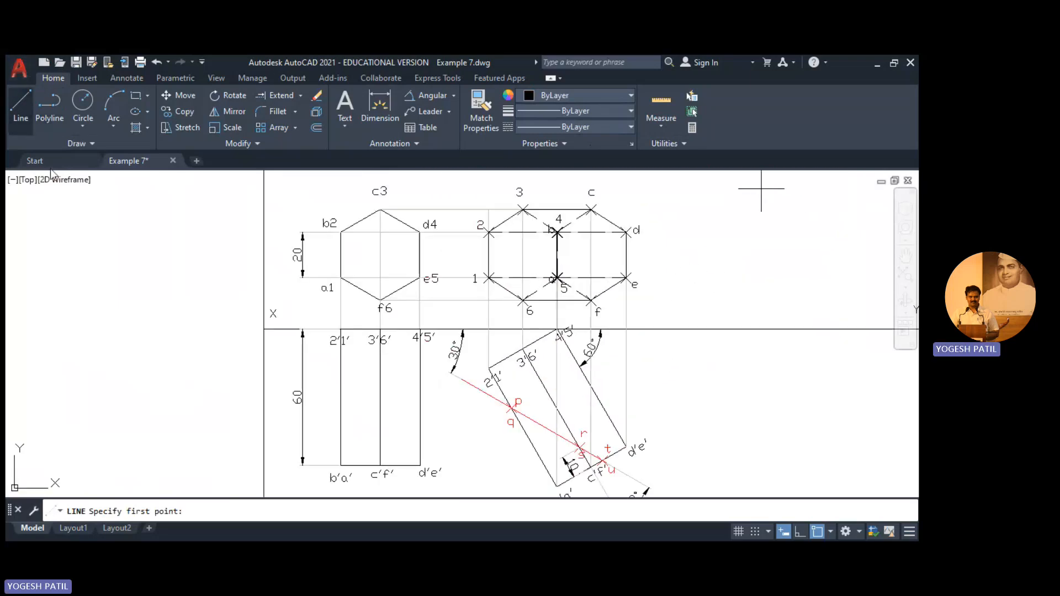
{"action": "left_click", "coordinate": [511, 407]}
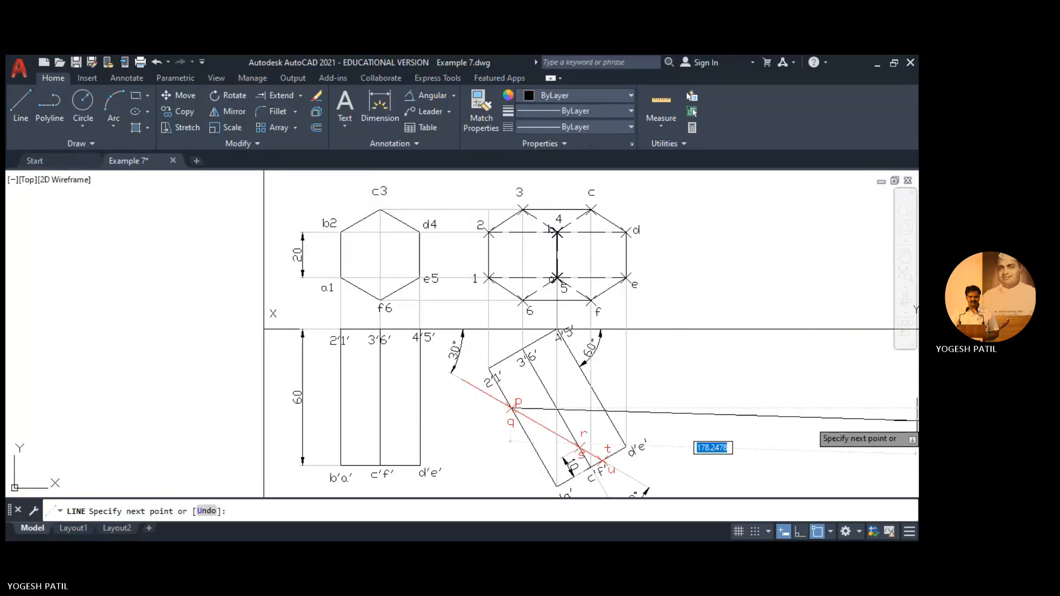
{"action": "left_click", "coordinate": [784, 530]}
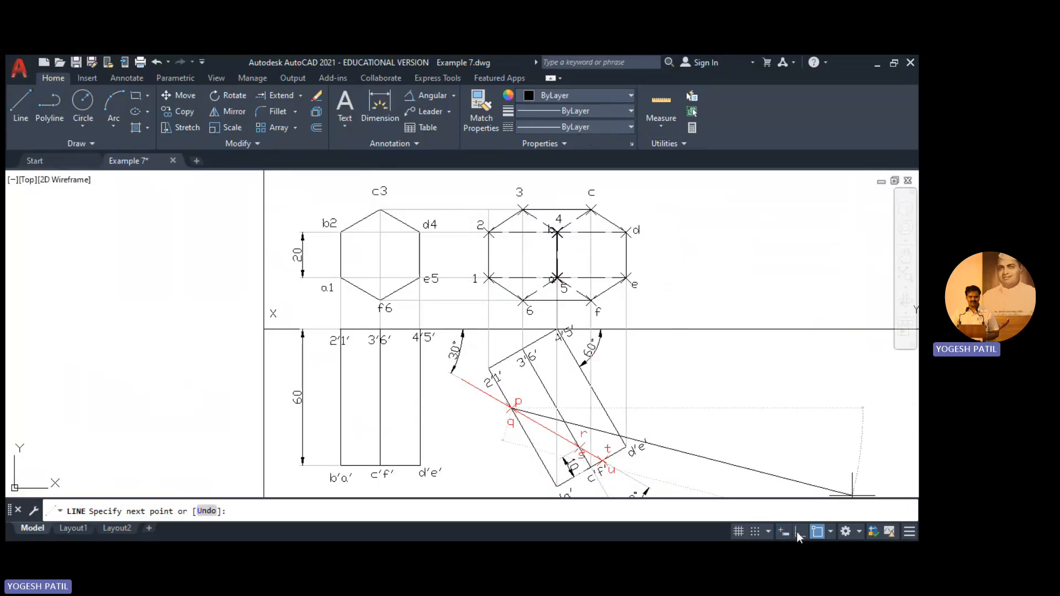
{"action": "left_click", "coordinate": [798, 532]}
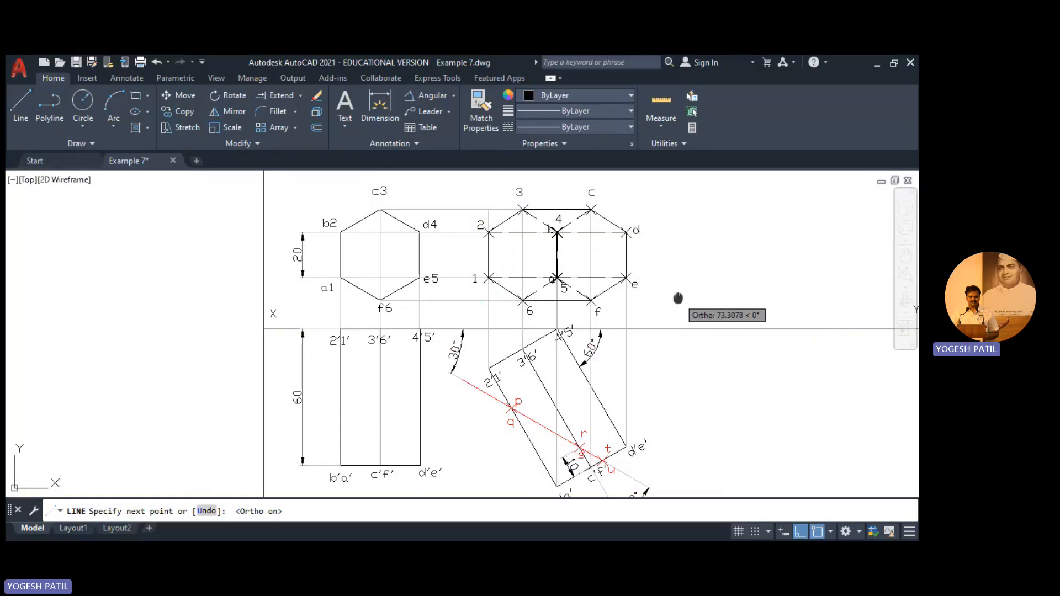
{"action": "middle_click_drag", "start_coordinate": [679, 300], "coordinate": [671, 290]}
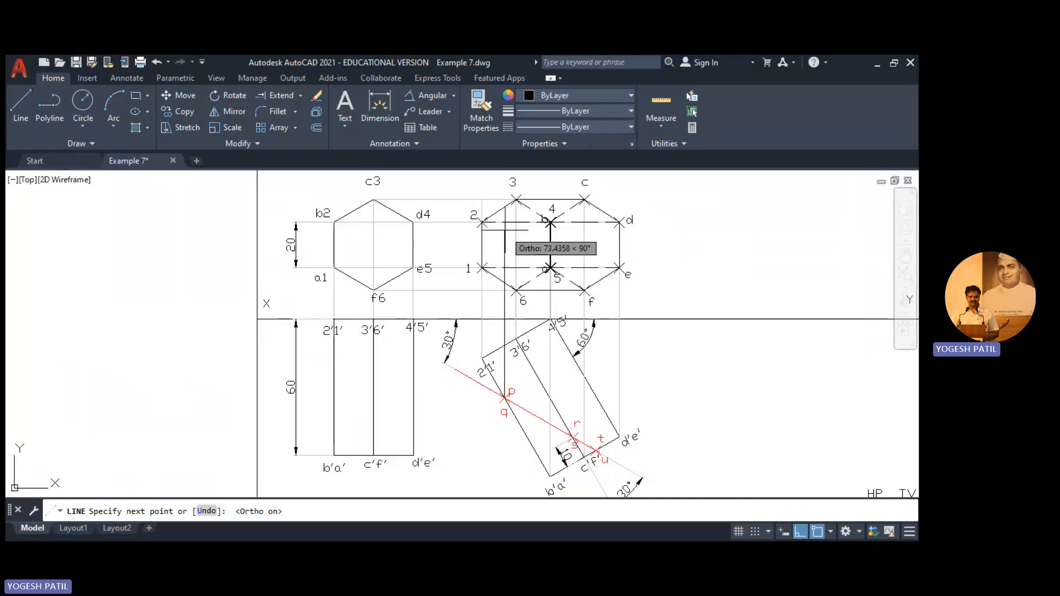
{"action": "left_click", "coordinate": [504, 223]}
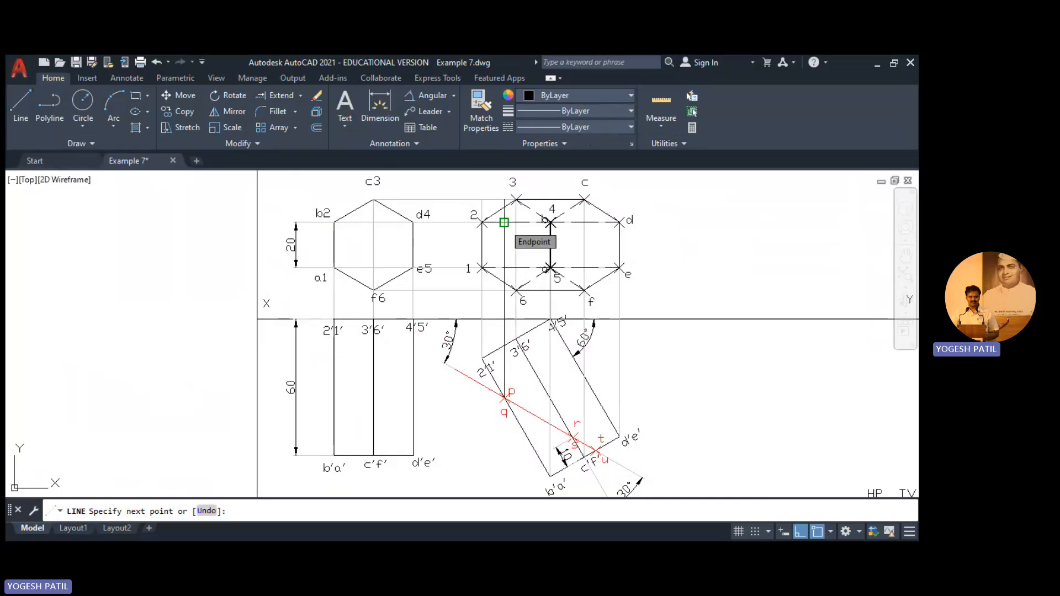
{"action": "key", "text": "Escape"}
Change the colour of the projector from p q to colour 9
{"action": "left_click", "coordinate": [504, 236]}
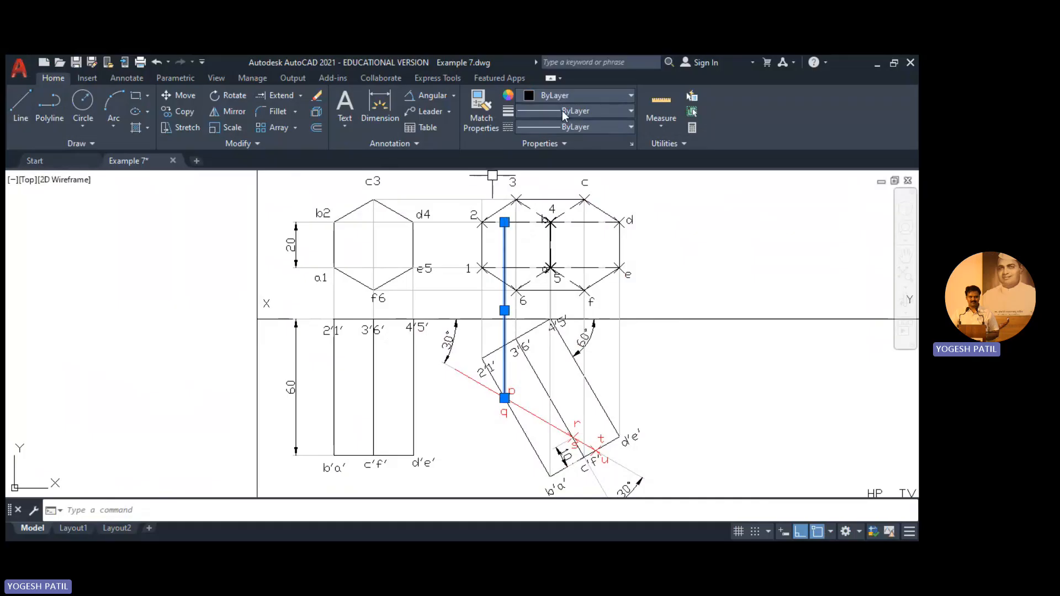
{"action": "left_click", "coordinate": [636, 227]}
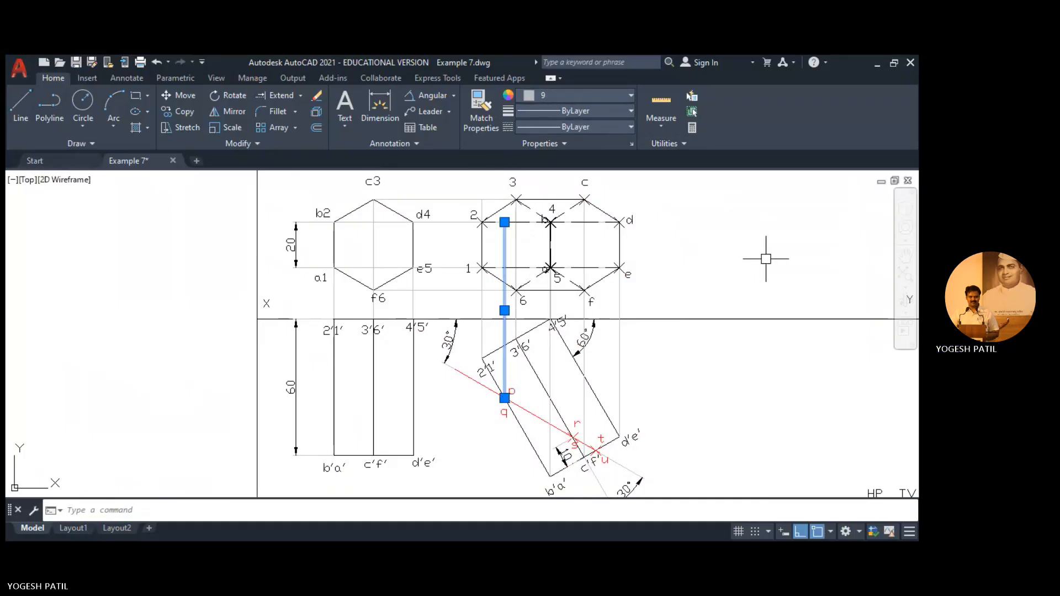
{"action": "key", "text": "Escape"}
Set the current colour to red and place points where the p q projector crosses lines 1–a and 2–b in the top view
{"action": "left_click", "coordinate": [565, 94]}
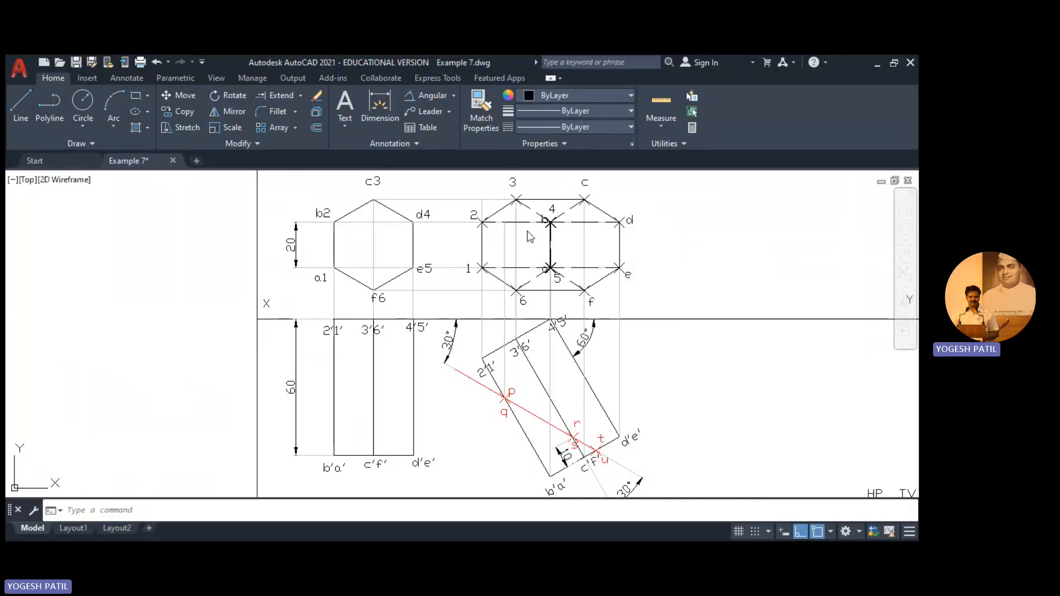
{"action": "left_click", "coordinate": [541, 127]}
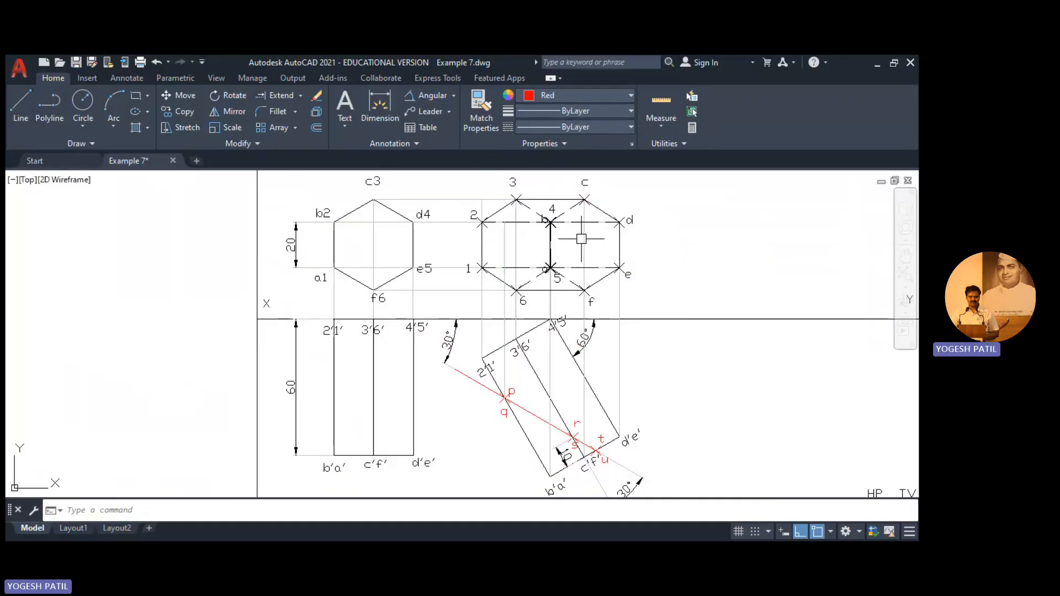
{"action": "left_click", "coordinate": [87, 158]}
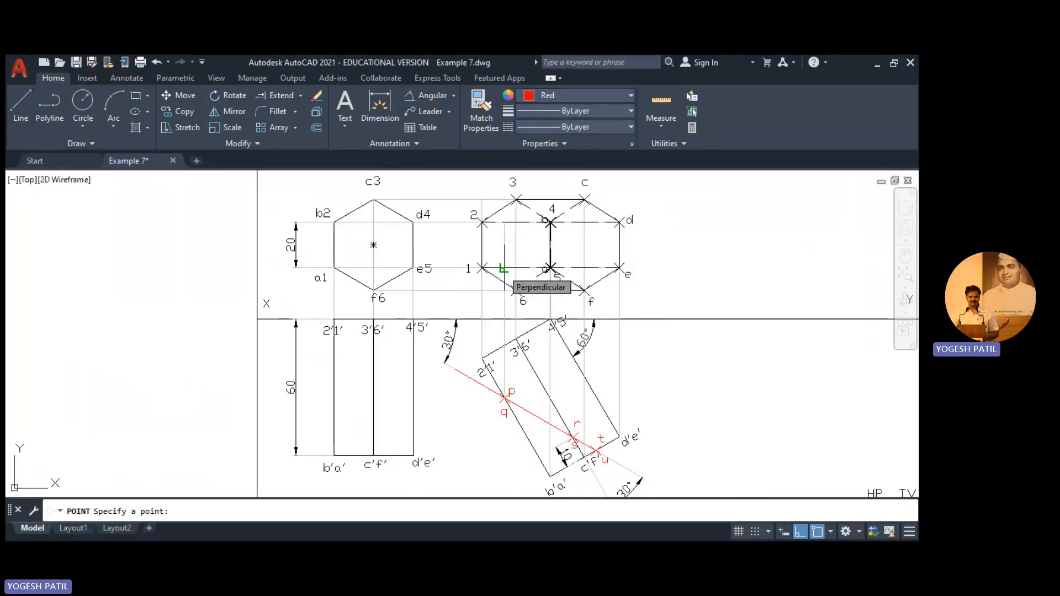
{"action": "left_click", "coordinate": [504, 268]}
{"action": "left_click", "coordinate": [504, 222]}
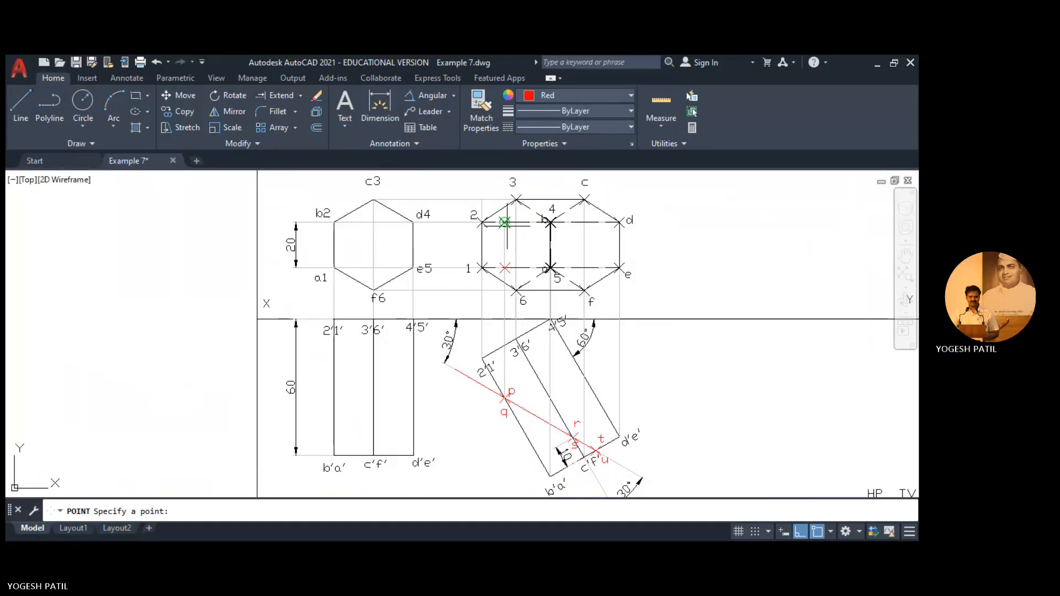
{"action": "key", "text": "Escape"}
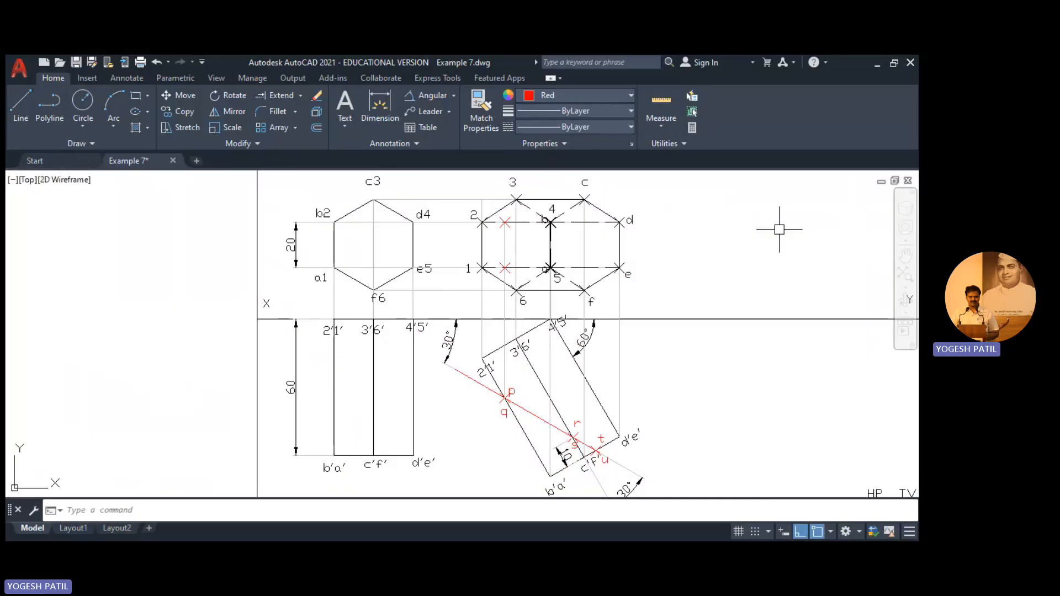
Draw a vertical projector from cutting point r s up to edge 3–c in the top view
{"action": "left_click", "coordinate": [21, 110]}
{"action": "scroll", "coordinate": [574, 437], "scroll_direction": "up", "scroll_amount": 4}
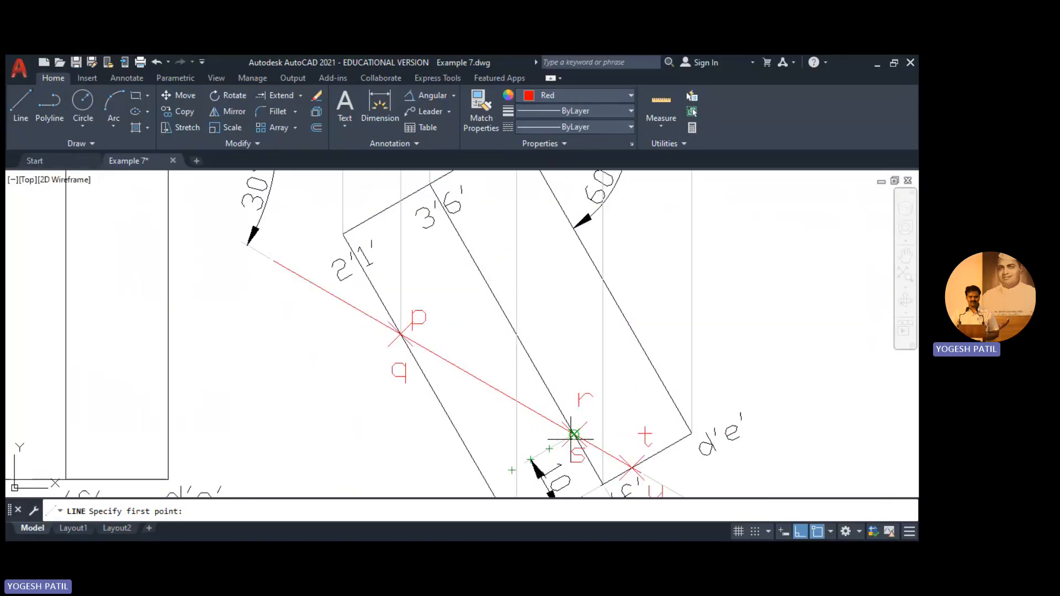
{"action": "left_click", "coordinate": [573, 436]}
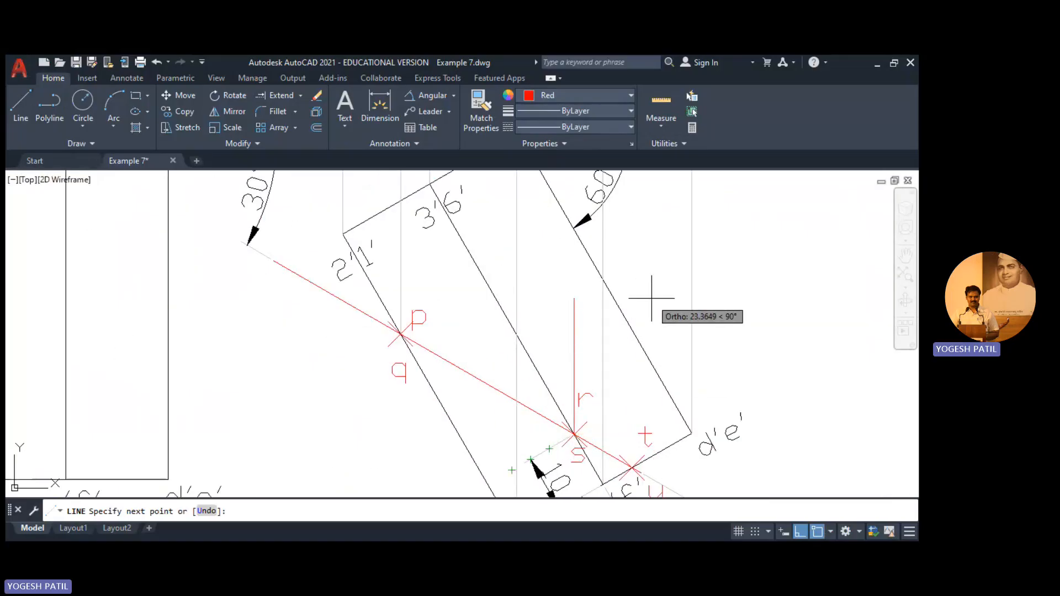
{"action": "scroll", "coordinate": [655, 261], "scroll_direction": "down", "scroll_amount": 2}
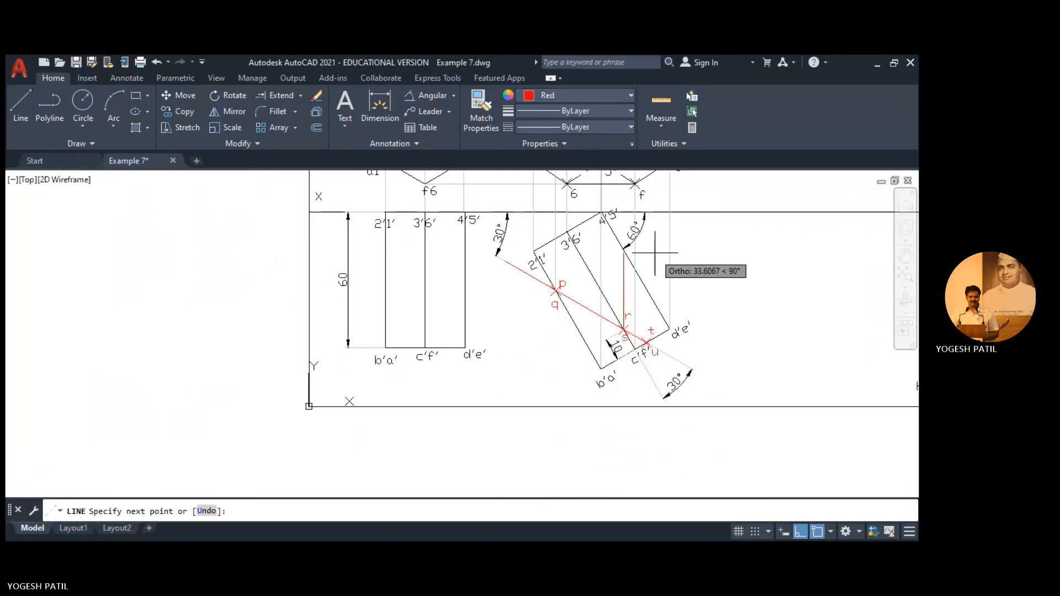
{"action": "scroll", "coordinate": [655, 259], "scroll_direction": "down", "scroll_amount": 2}
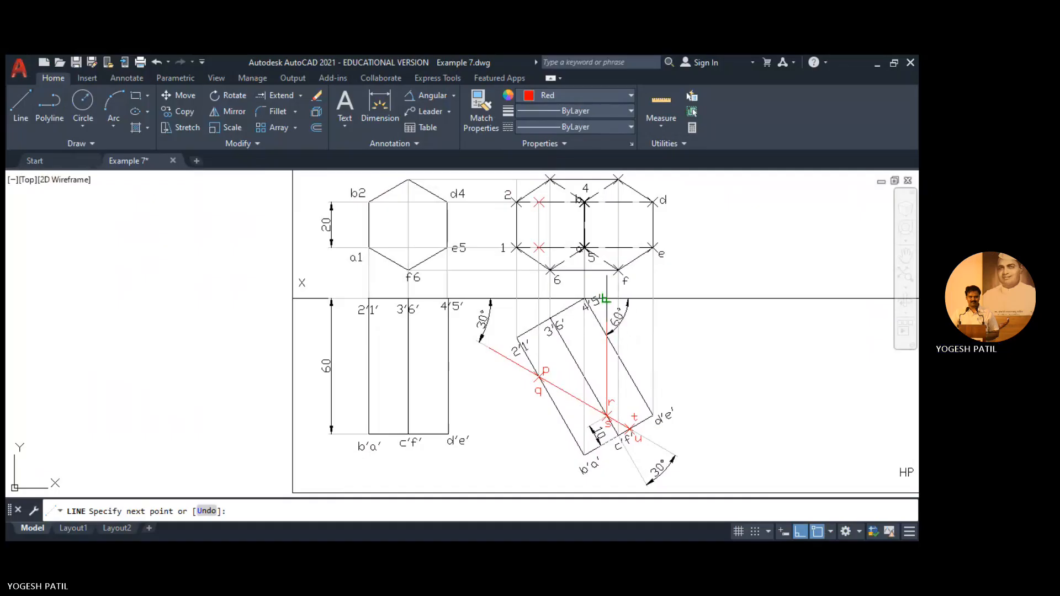
{"action": "middle_click_drag", "start_coordinate": [611, 285], "coordinate": [609, 326]}
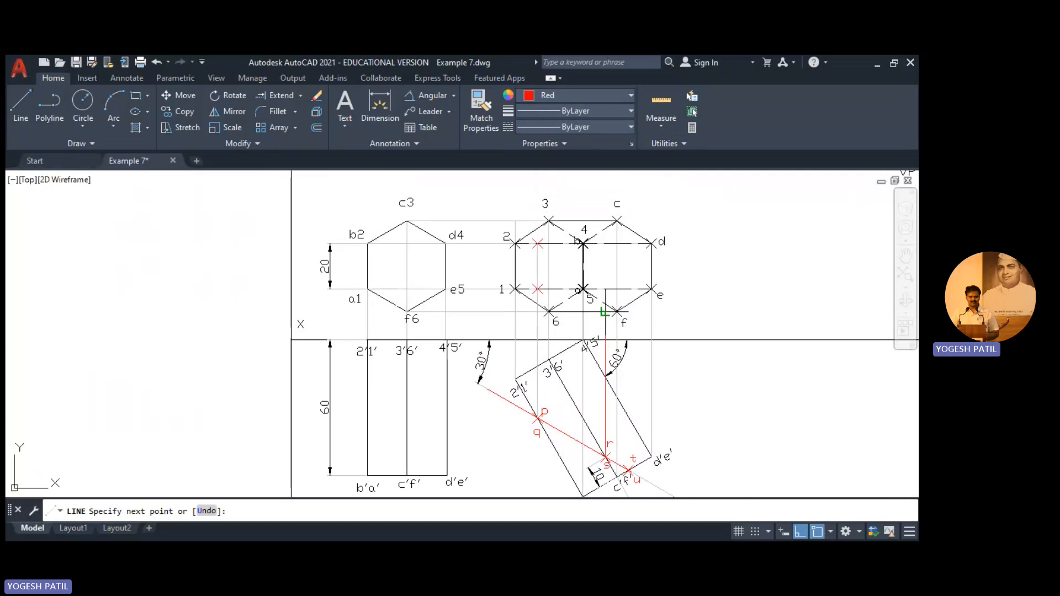
{"action": "left_click", "coordinate": [605, 221]}
{"action": "key", "text": "Escape"}
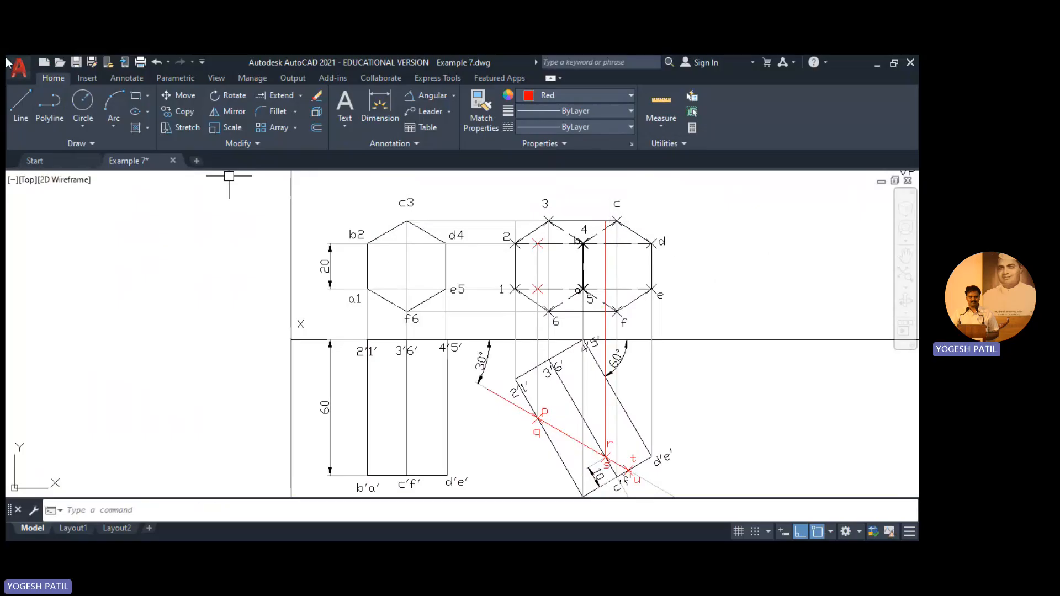
Place points where the r s projector crosses edges 6–f and 3–c in the top view
{"action": "left_click", "coordinate": [84, 164]}
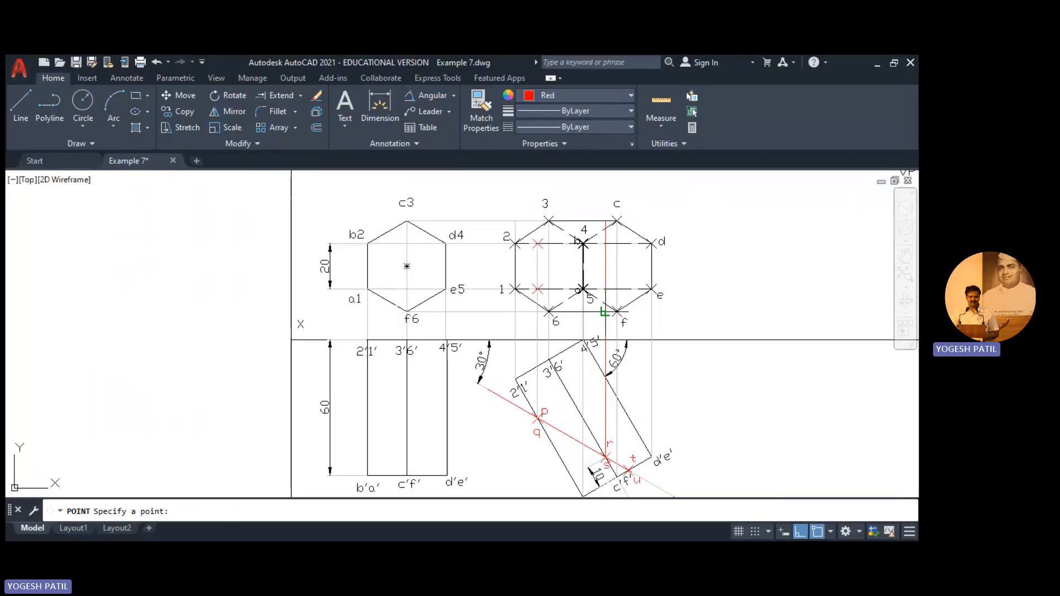
{"action": "left_click", "coordinate": [604, 312]}
{"action": "key", "text": "Escape"}
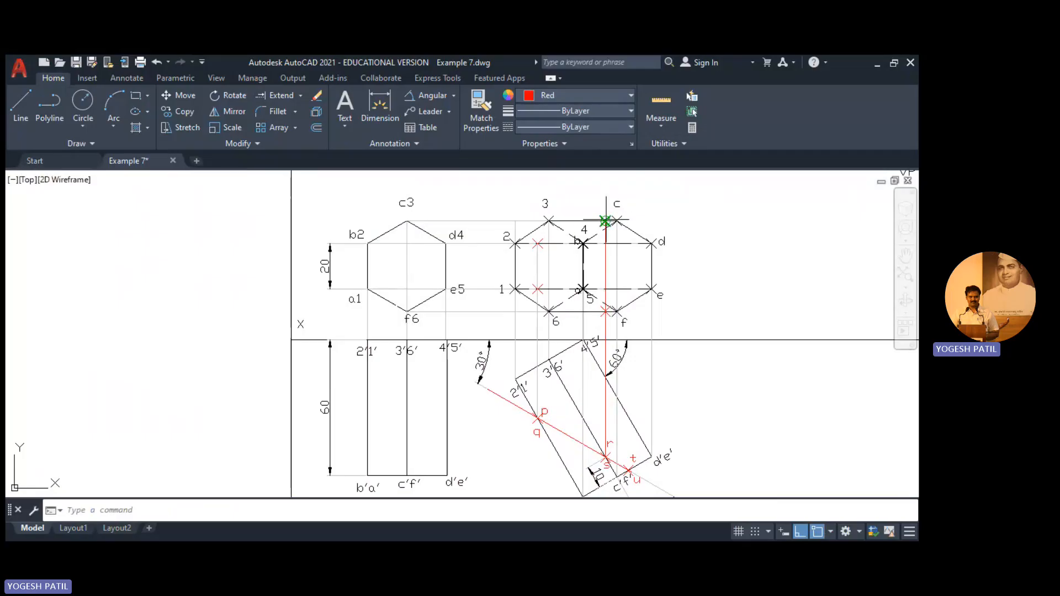
{"action": "left_click", "coordinate": [605, 222]}
{"action": "key", "text": "Escape"}
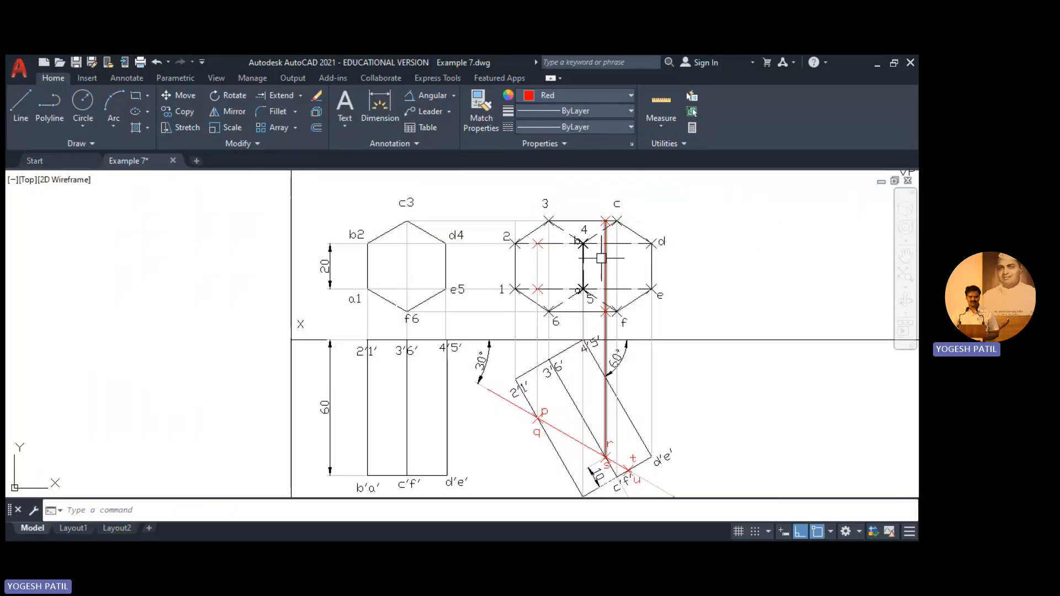
Draw a vertical projector from cutting point t u in the front view up past edge c–d of the top view
{"action": "left_click", "coordinate": [24, 110]}
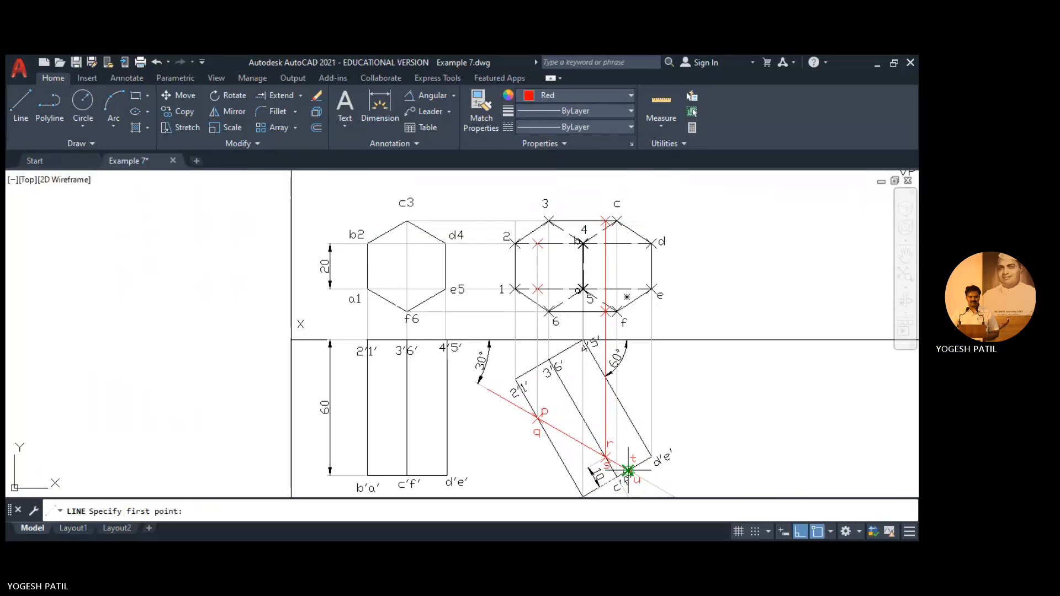
{"action": "scroll", "coordinate": [628, 470], "scroll_direction": "up", "scroll_amount": 4}
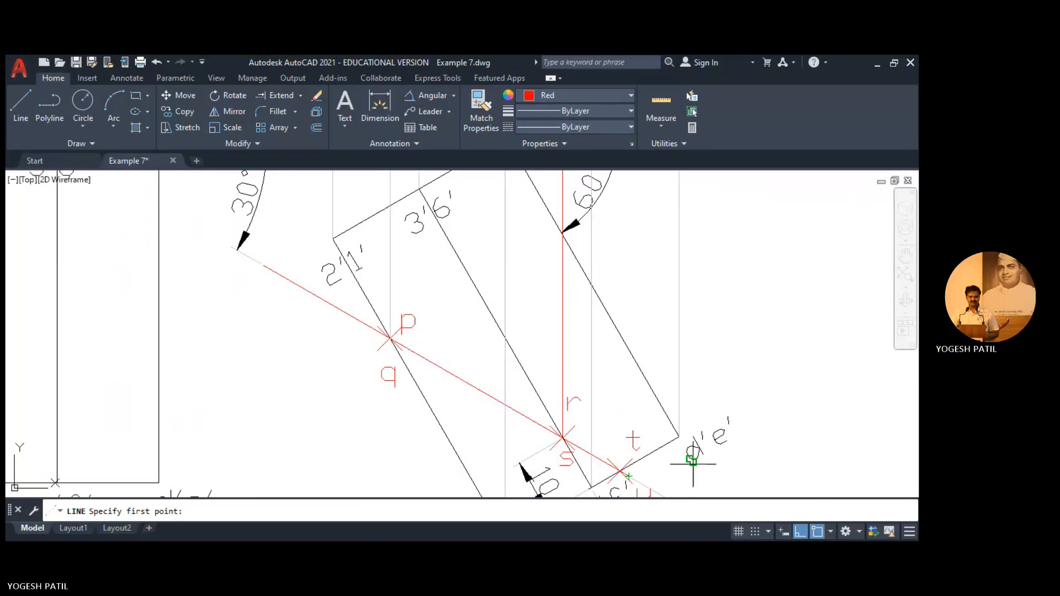
{"action": "scroll", "coordinate": [692, 458], "scroll_direction": "up", "scroll_amount": 2}
{"action": "left_click", "coordinate": [575, 475]}
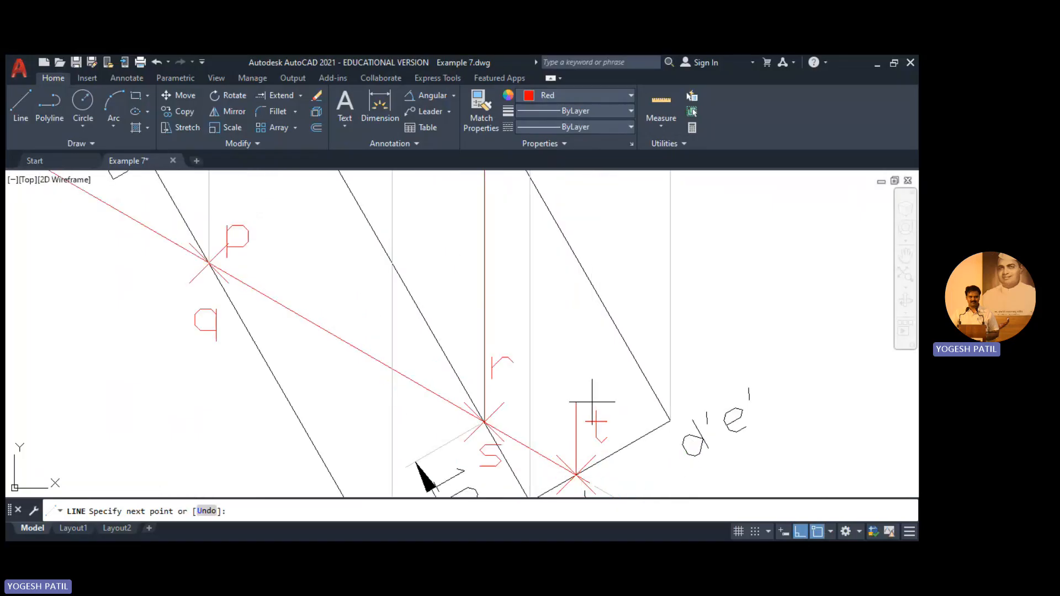
{"action": "scroll", "coordinate": [621, 255], "scroll_direction": "down", "scroll_amount": 6}
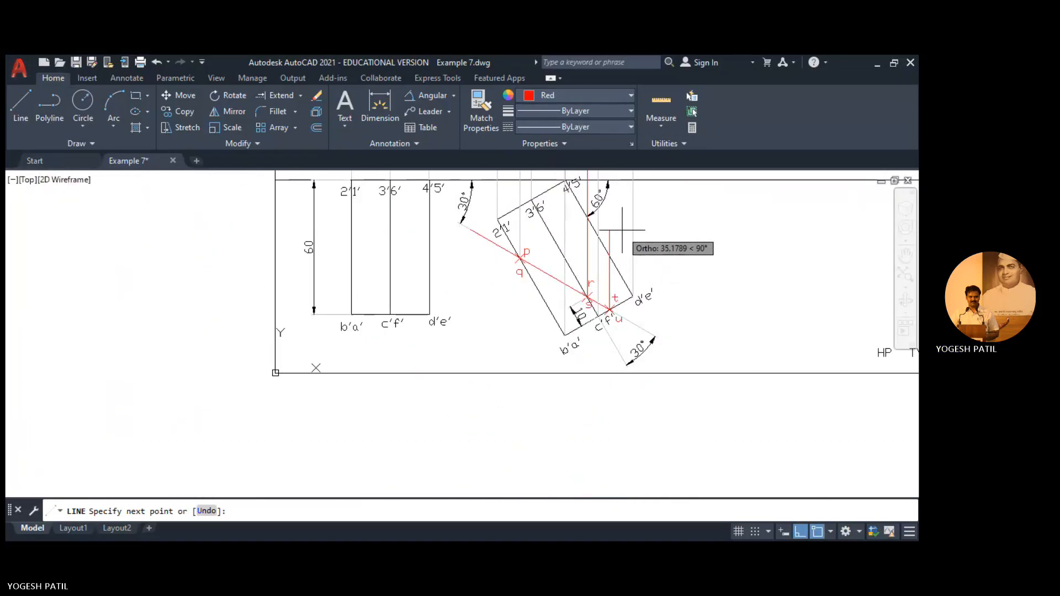
{"action": "middle_click_drag", "start_coordinate": [621, 231], "coordinate": [621, 343]}
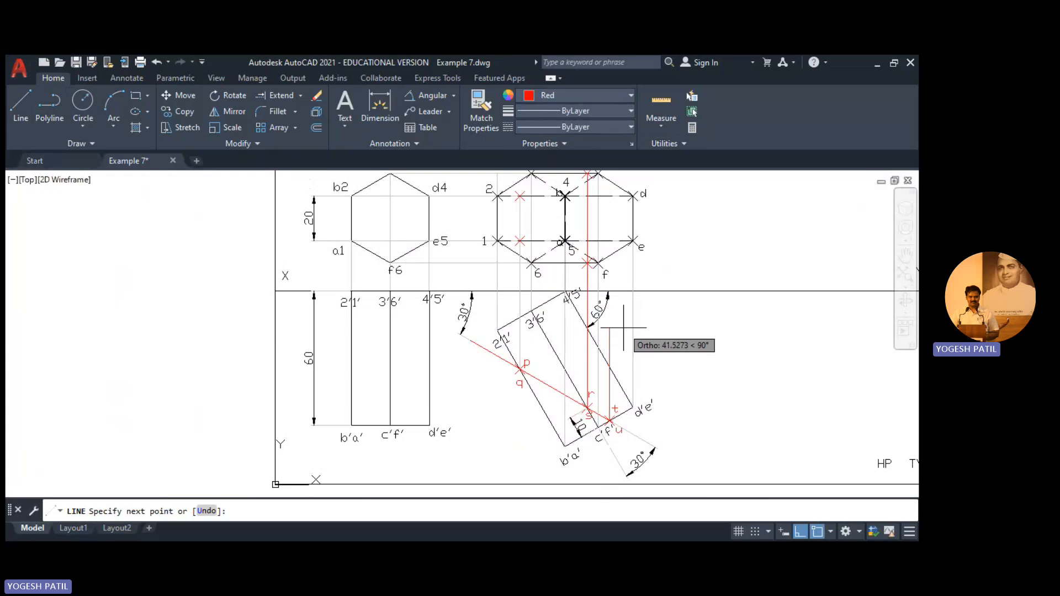
{"action": "mouse_move", "coordinate": [624, 328]}
{"action": "middle_mouse_down"}
{"action": "mouse_move", "coordinate": [622, 372]}
{"action": "mouse_move", "coordinate": [618, 358]}
{"action": "middle_mouse_up"}
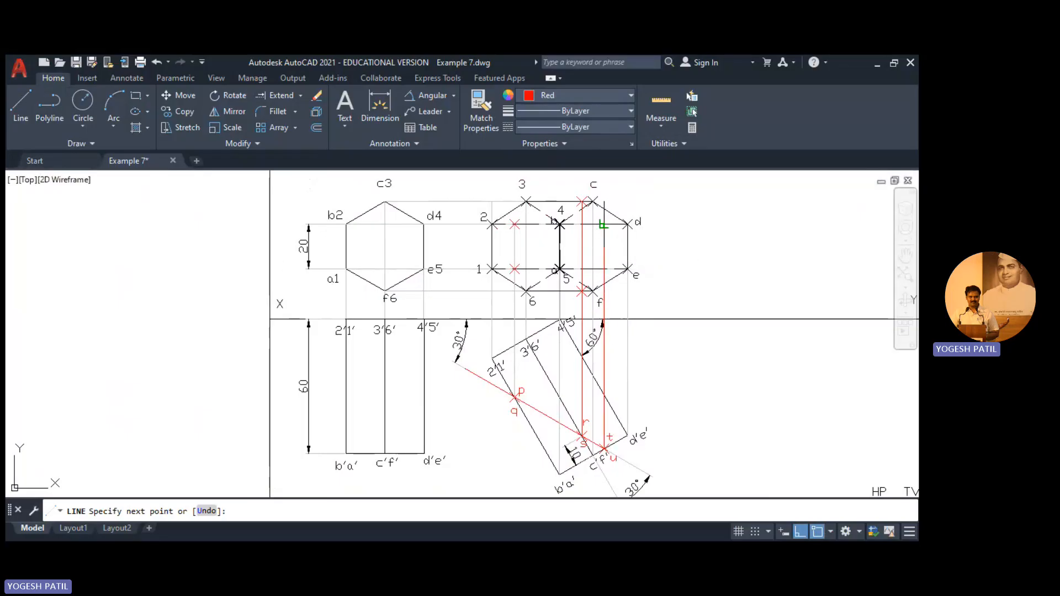
{"action": "left_click", "coordinate": [608, 189]}
{"action": "key", "text": "Return"}
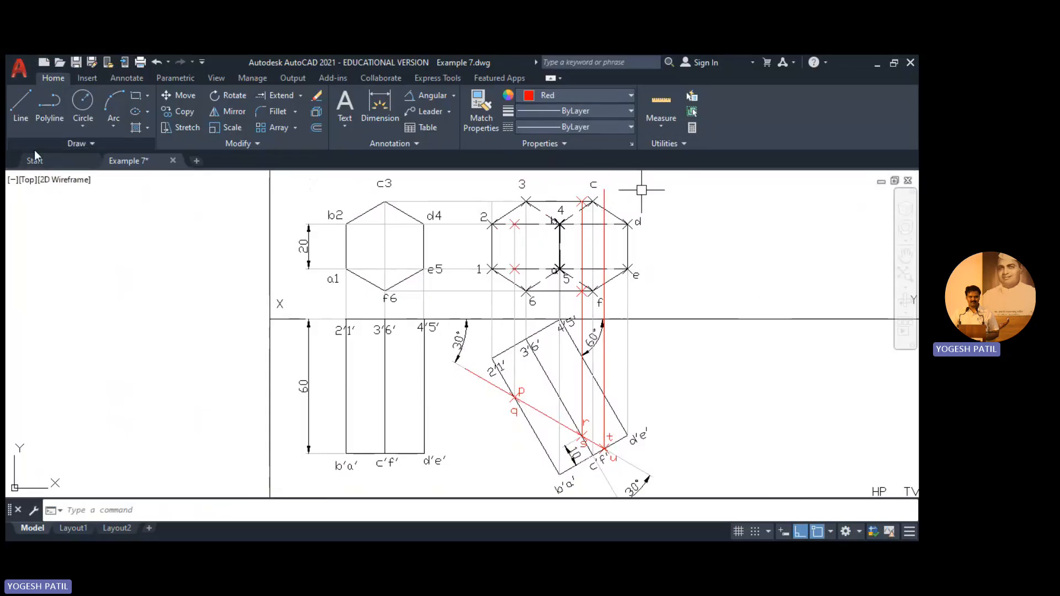
Place points where the t u projector crosses edges e–f and c–d in the top view
{"action": "left_click", "coordinate": [85, 141]}
{"action": "left_click", "coordinate": [79, 158]}
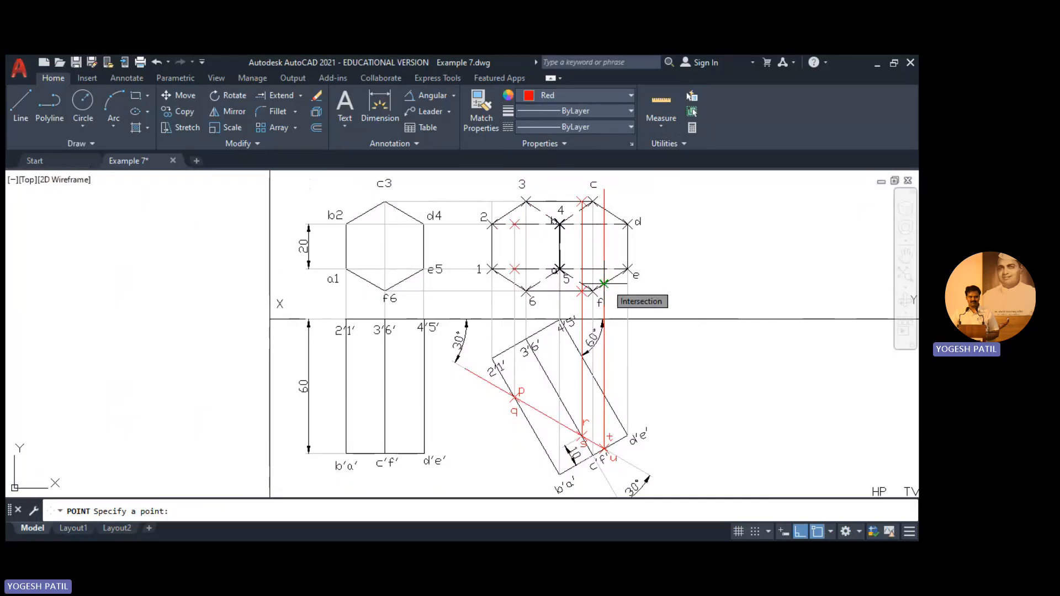
{"action": "left_click", "coordinate": [604, 283]}
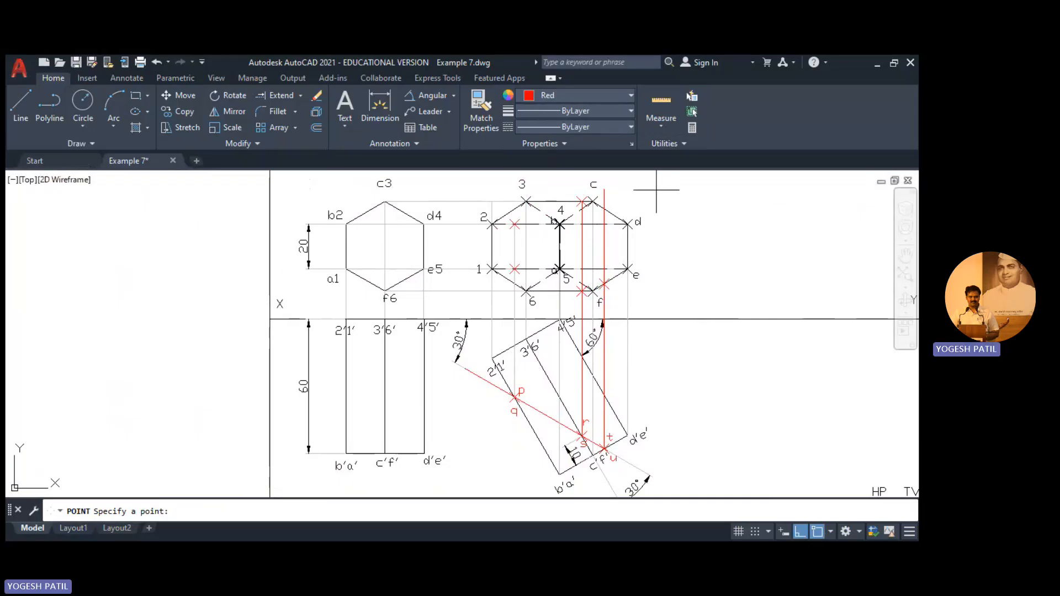
{"action": "left_click", "coordinate": [605, 207]}
{"action": "key", "text": "Escape"}
Change the colour of the r s and t u projectors from red to the light grey of the other projectors
{"action": "left_click", "coordinate": [605, 246]}
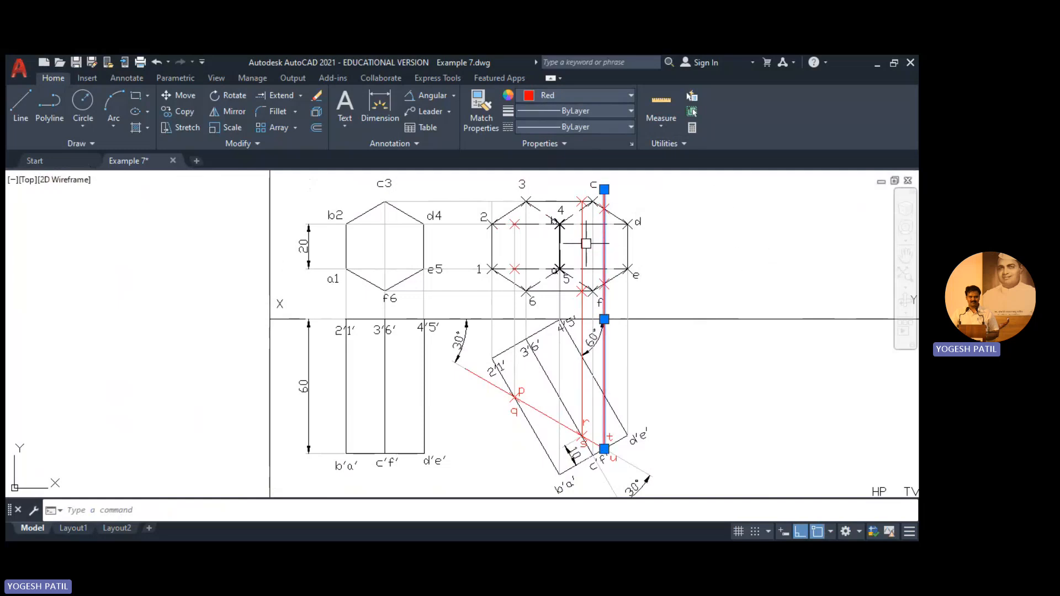
{"action": "left_click", "coordinate": [582, 243]}
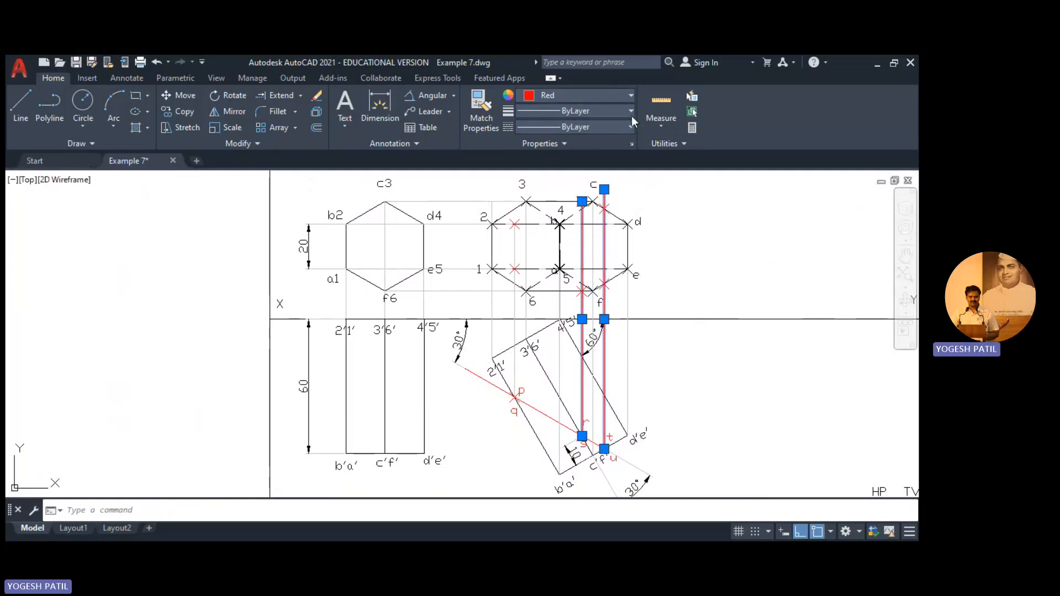
{"action": "key", "text": "Delete"}
{"action": "key", "text": "ctrl+z"}
{"action": "key", "text": "Delete"}
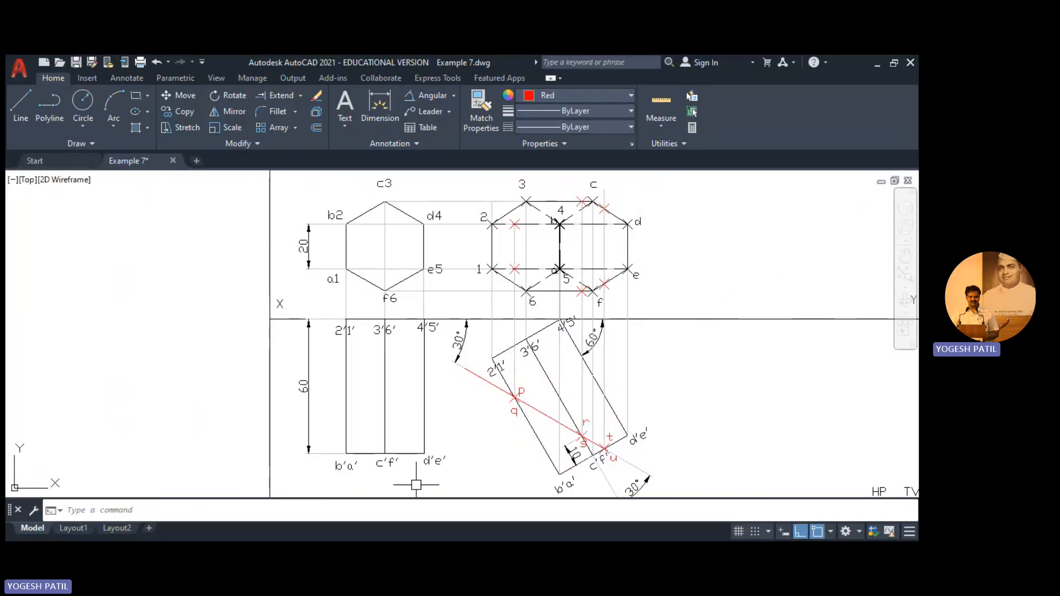
Label the cutting points on lines 1–a and 2–b of the top view p and q in 3.5 high single-line text
{"action": "type", "text": "d"}
{"action": "key", "text": "Return"}
{"action": "left_click", "coordinate": [765, 248]}
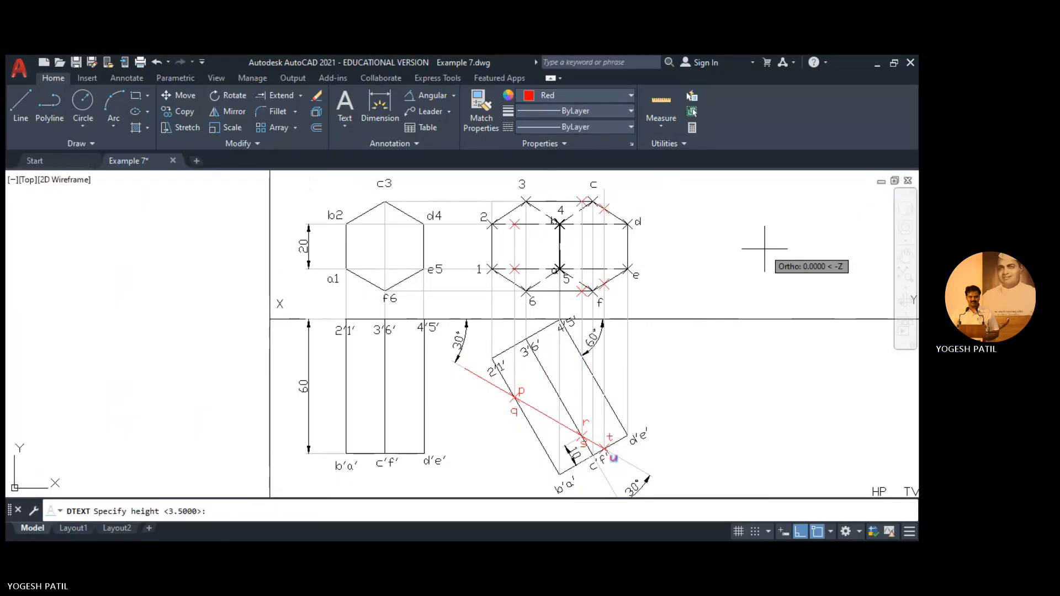
{"action": "key", "text": "Return"}
{"action": "key", "text": "Return"}
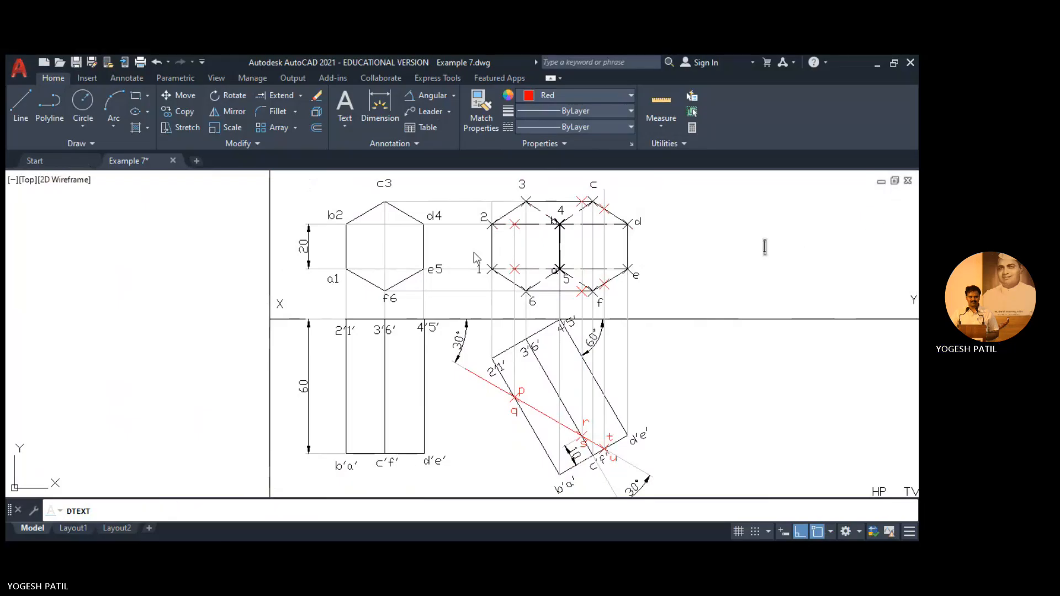
{"action": "left_click", "coordinate": [504, 269]}
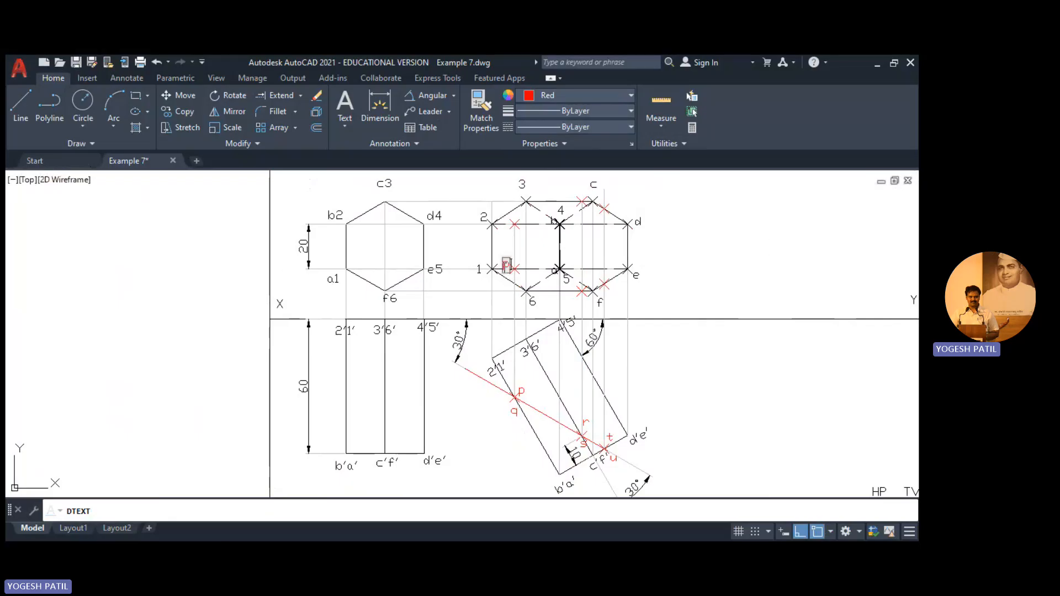
{"action": "left_click", "coordinate": [506, 225]}
{"action": "type", "text": "q"}
Label the remaining top-view cutting points r on edge 3–c, s on 6–f, t on c–d and u on e–f
{"action": "left_click", "coordinate": [578, 191]}
{"action": "type", "text": "r"}
{"action": "left_click", "coordinate": [577, 306]}
{"action": "type", "text": "s"}
{"action": "left_click", "coordinate": [612, 207]}
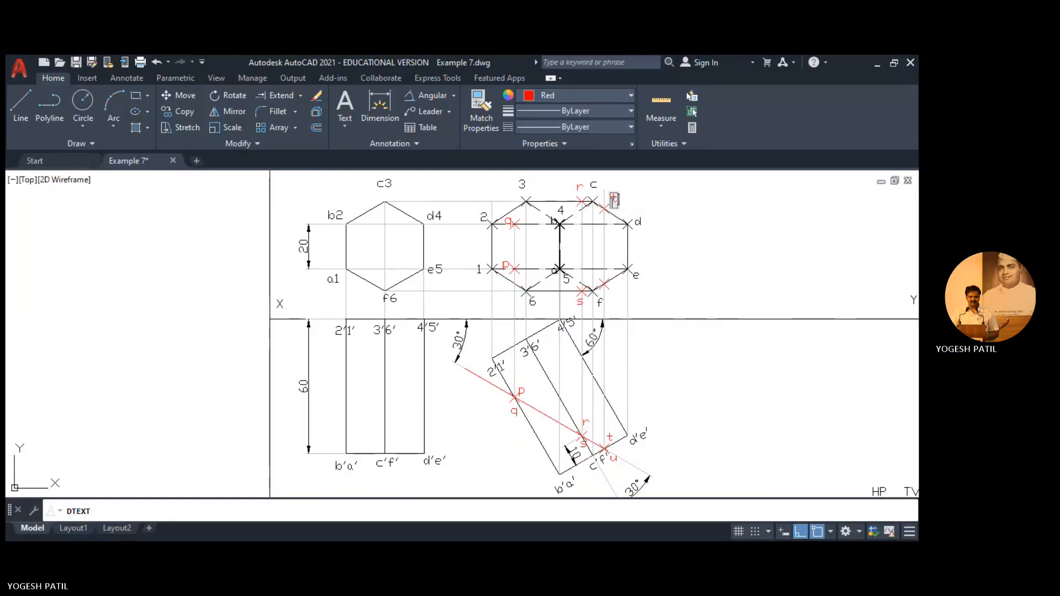
{"action": "left_click", "coordinate": [608, 295]}
{"action": "type", "text": "u"}
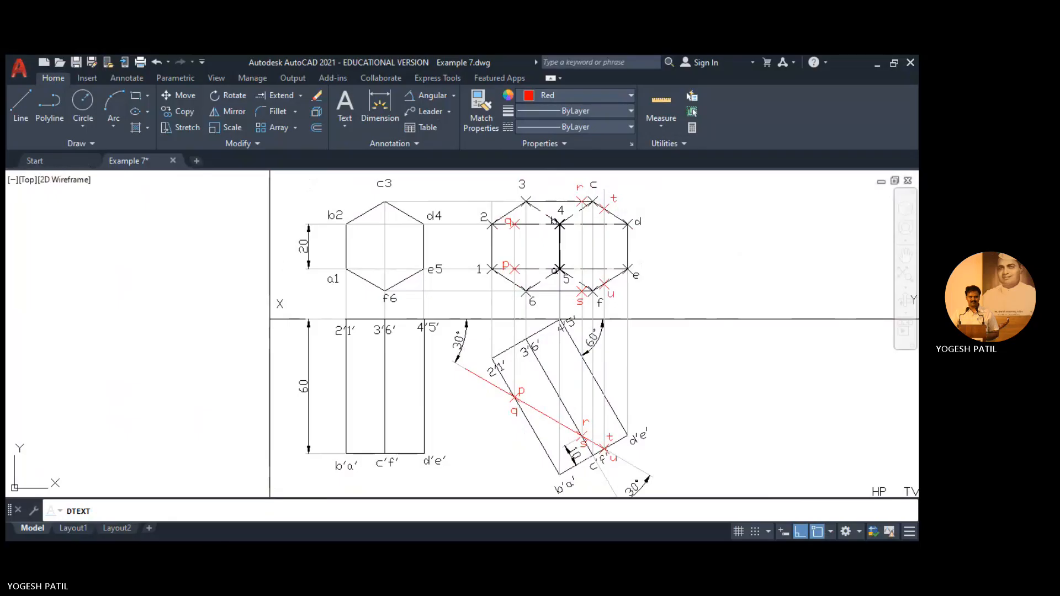
{"action": "key", "text": "Escape"}
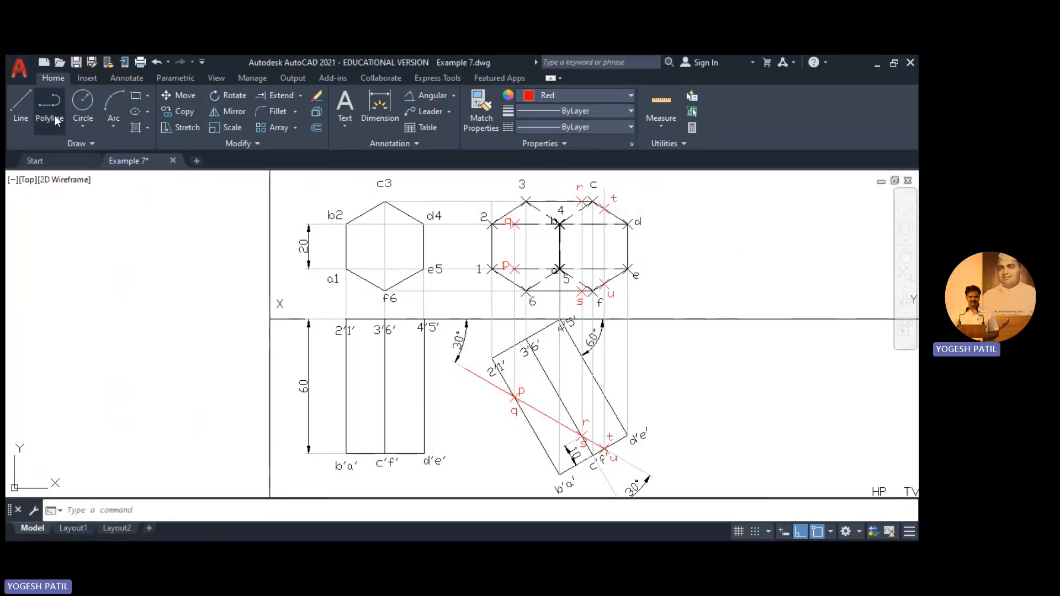
Draw a closed red polyline through points p, q, r, t, u and s in the top view, turning Ortho off for the sloping sides
{"action": "left_click", "coordinate": [49, 105]}
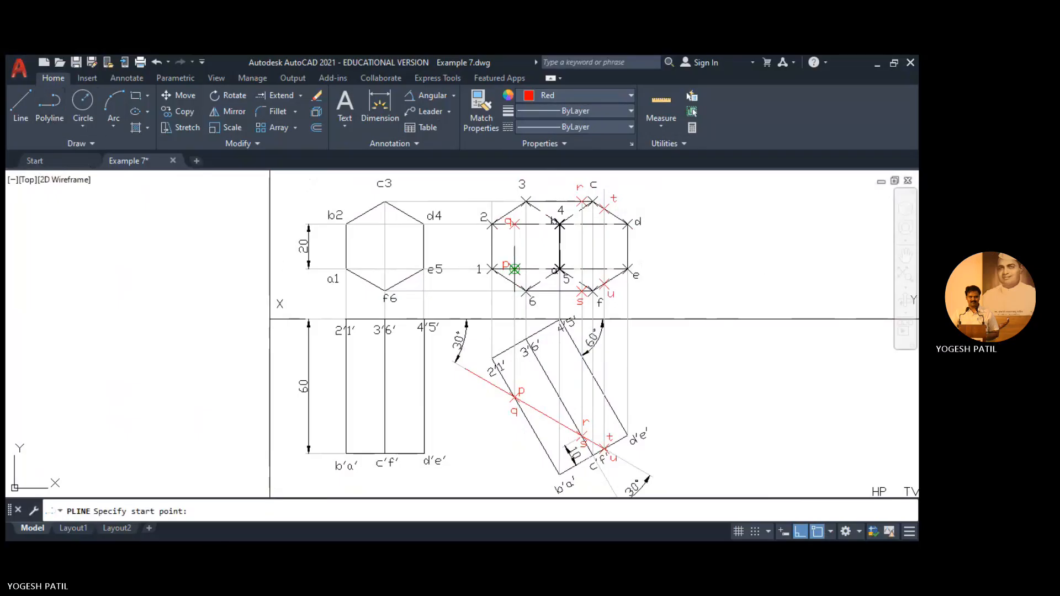
{"action": "left_click", "coordinate": [515, 224]}
{"action": "left_click", "coordinate": [514, 224]}
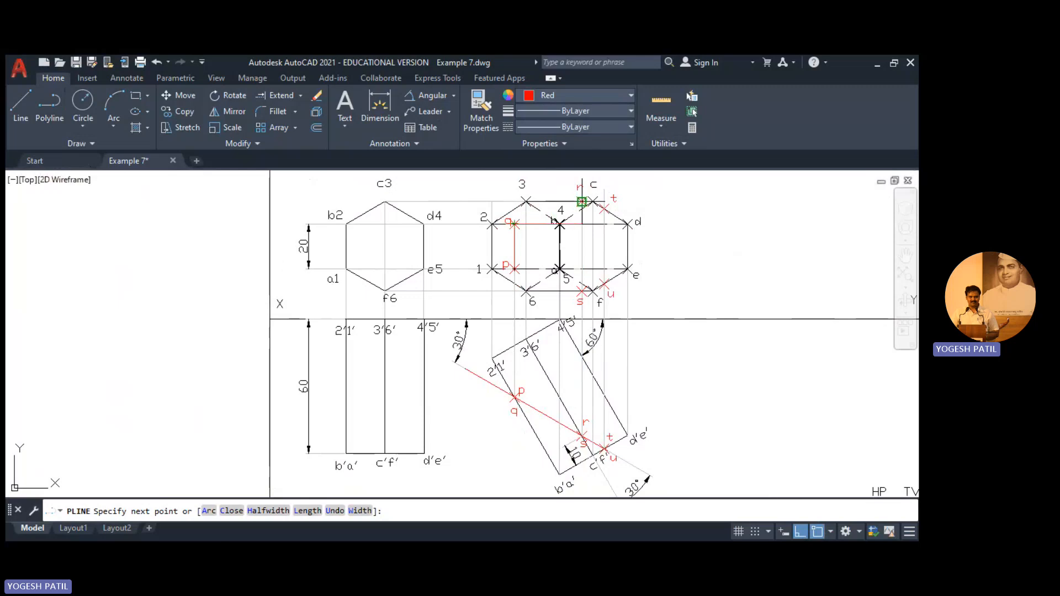
{"action": "left_click", "coordinate": [581, 202]}
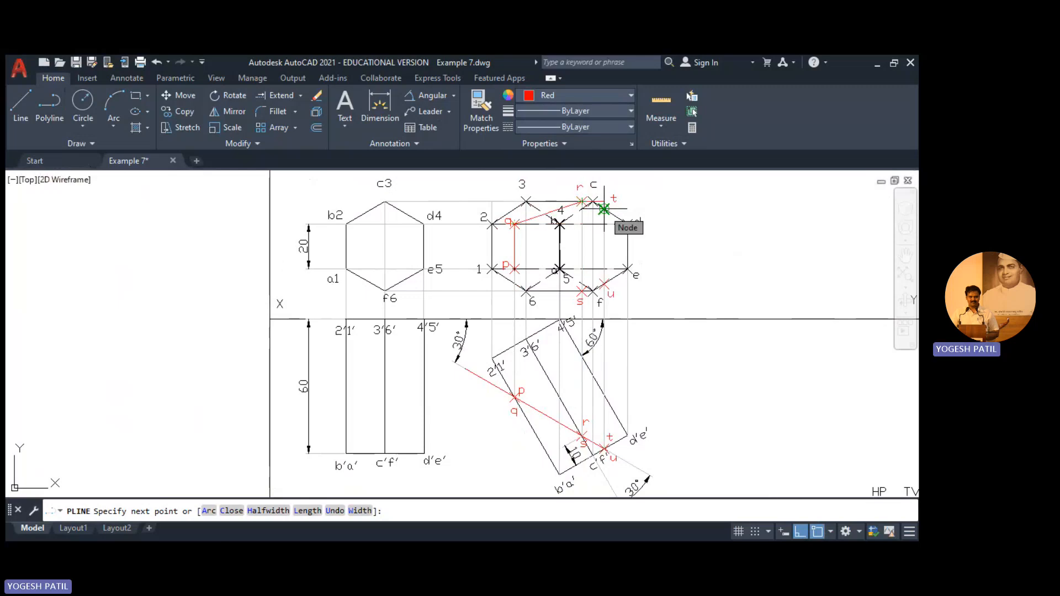
{"action": "left_click", "coordinate": [801, 532]}
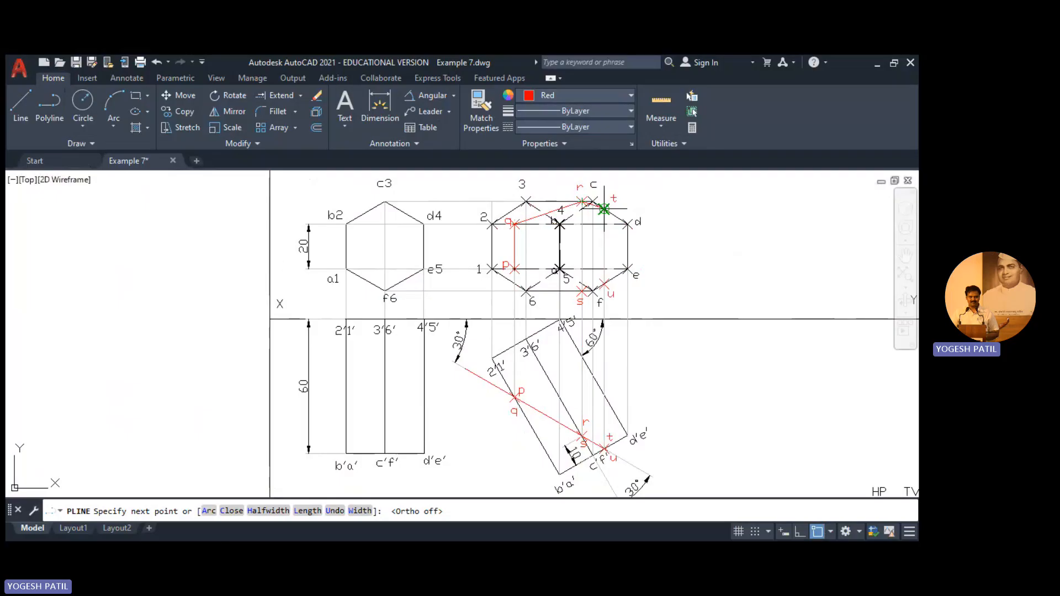
{"action": "left_click", "coordinate": [604, 209]}
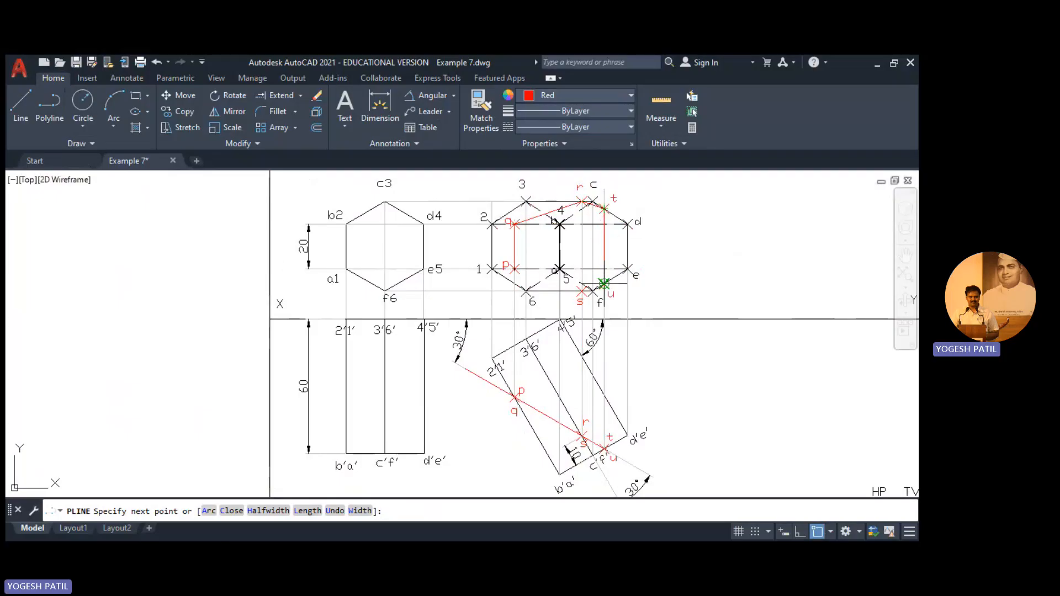
{"action": "left_click", "coordinate": [604, 284]}
{"action": "left_click", "coordinate": [582, 289]}
{"action": "left_click", "coordinate": [514, 270]}
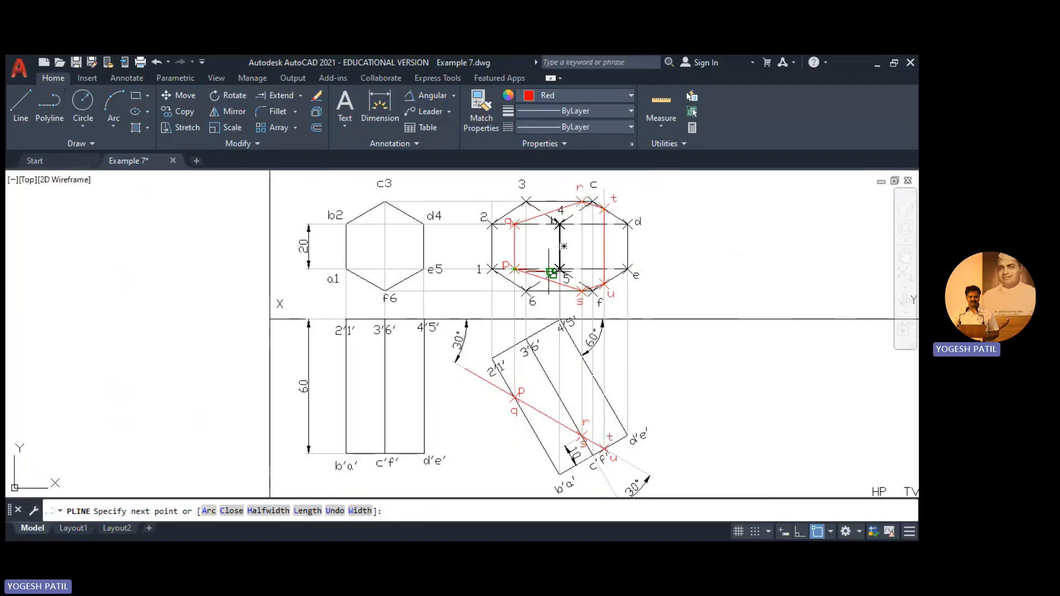
{"action": "key", "text": "Return"}
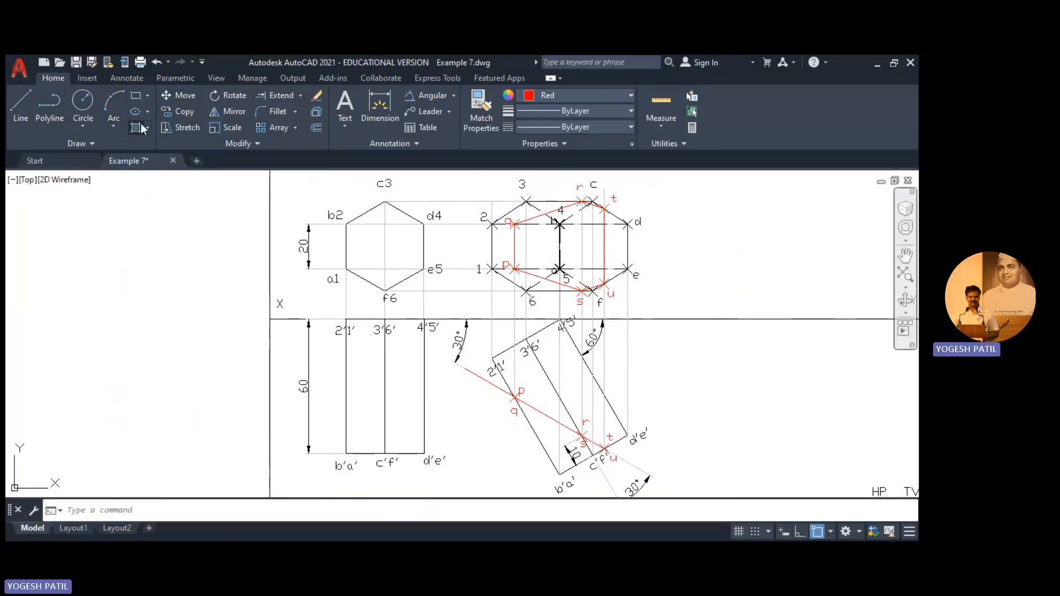
Hatch the area inside the p q r t u s polyline in red ANSI31, using the polyline itself as the boundary object
{"action": "type", "text": "h"}
{"action": "key", "text": "Return"}
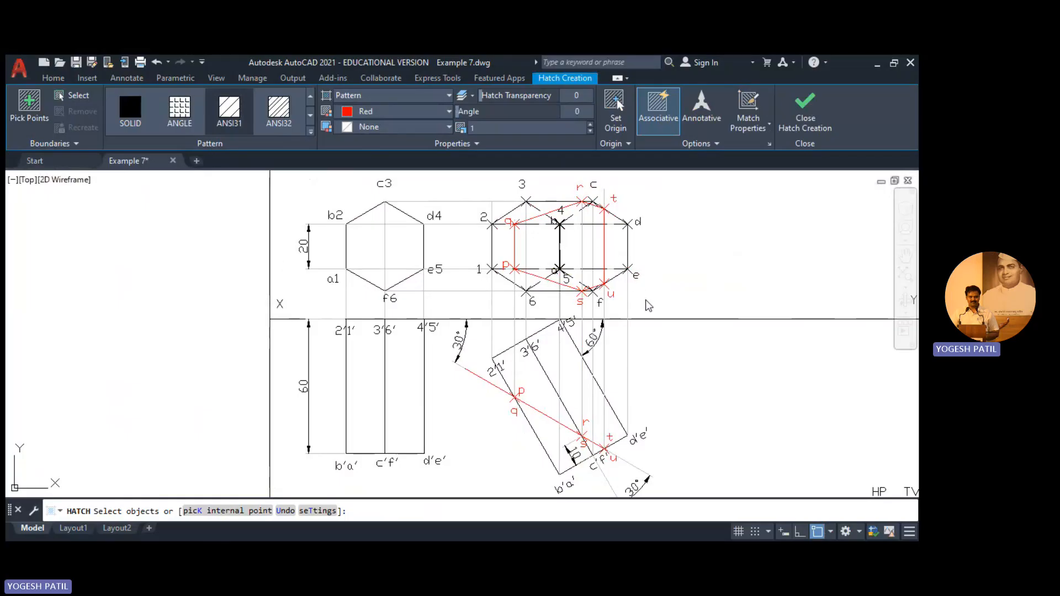
{"action": "type", "text": "k"}
{"action": "key", "text": "Return"}
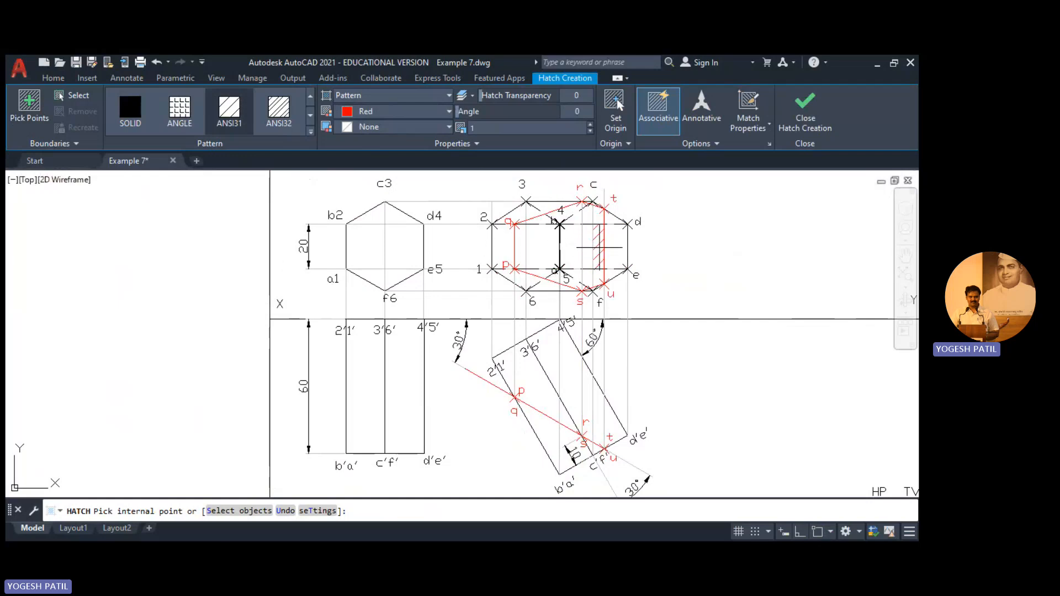
{"action": "left_click", "coordinate": [601, 245]}
{"action": "key", "text": "s"}
{"action": "key", "text": "Return"}
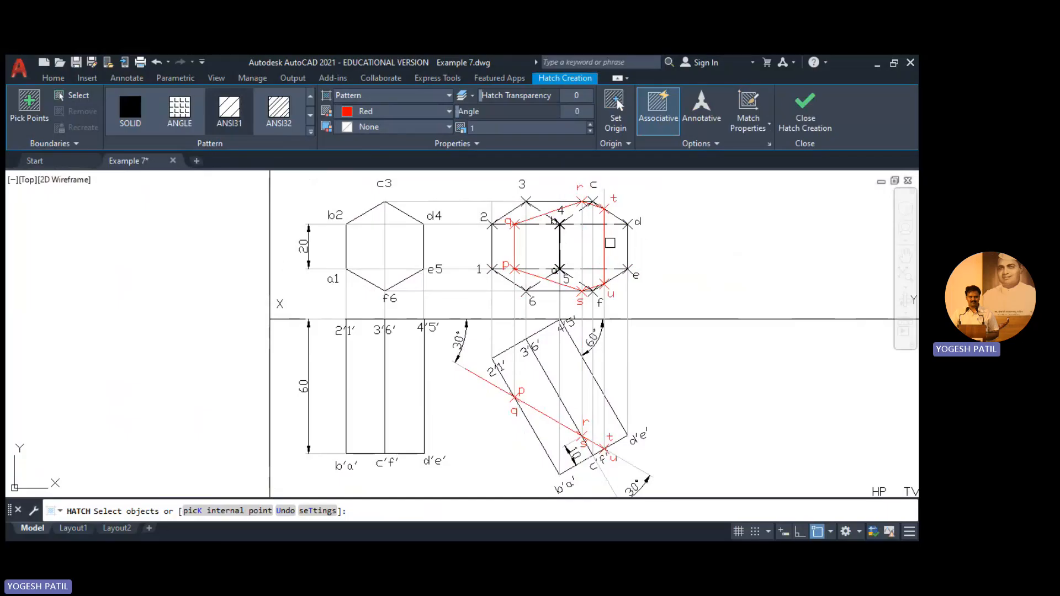
{"action": "left_click", "coordinate": [604, 243]}
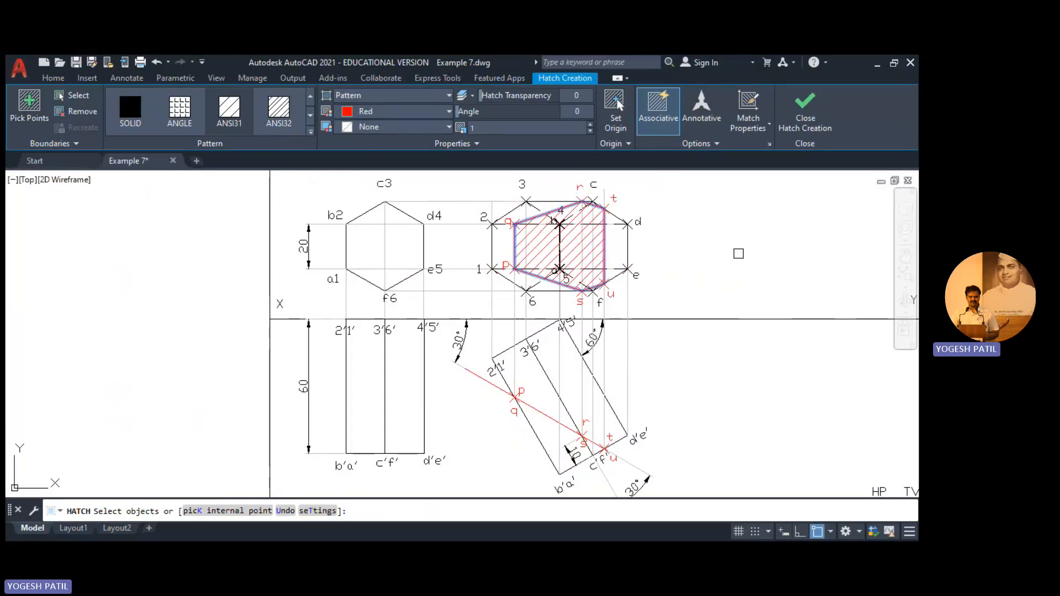
{"action": "left_click", "coordinate": [806, 114]}
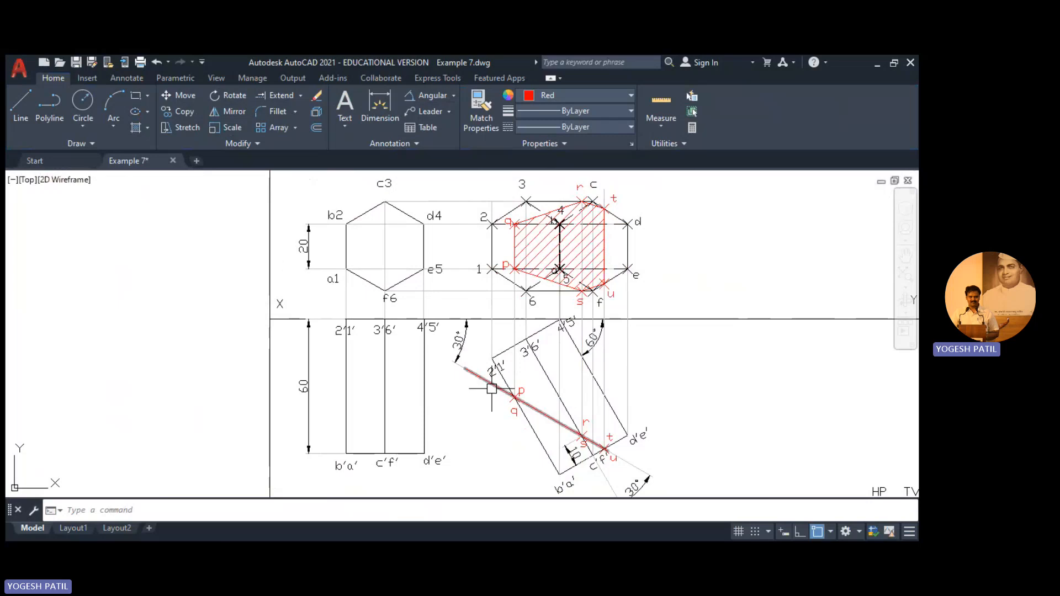
Copy the front view's red cutting line with its point markers and labels p, q, r, s, t, u to the empty space beside the prism
{"action": "mouse_move", "coordinate": [738, 400]}
{"action": "middle_mouse_down"}
{"action": "mouse_move", "coordinate": [679, 351]}
{"action": "mouse_move", "coordinate": [620, 390]}
{"action": "middle_mouse_up"}
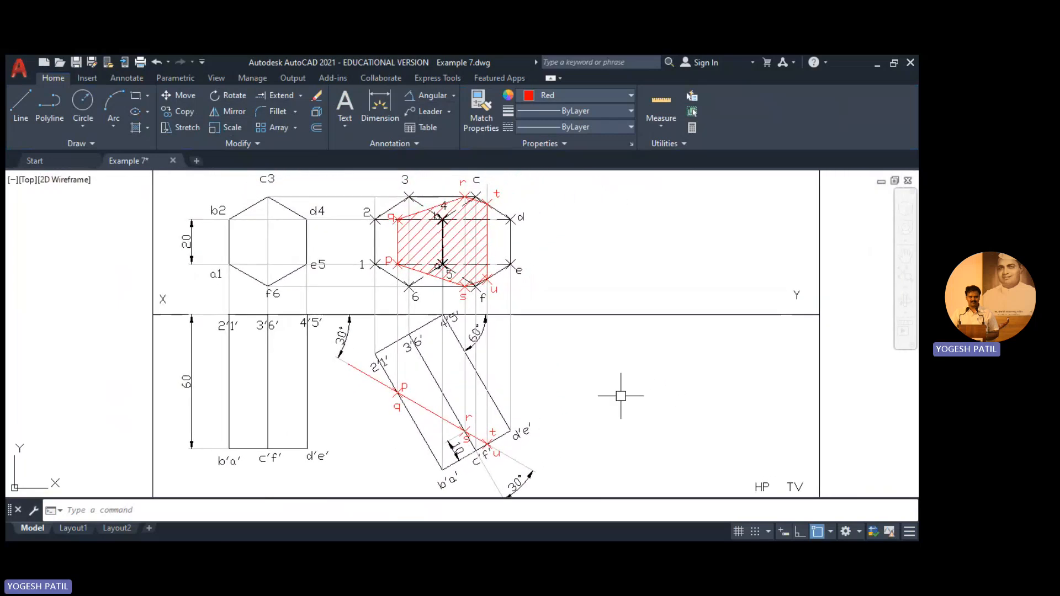
{"action": "left_click", "coordinate": [366, 376]}
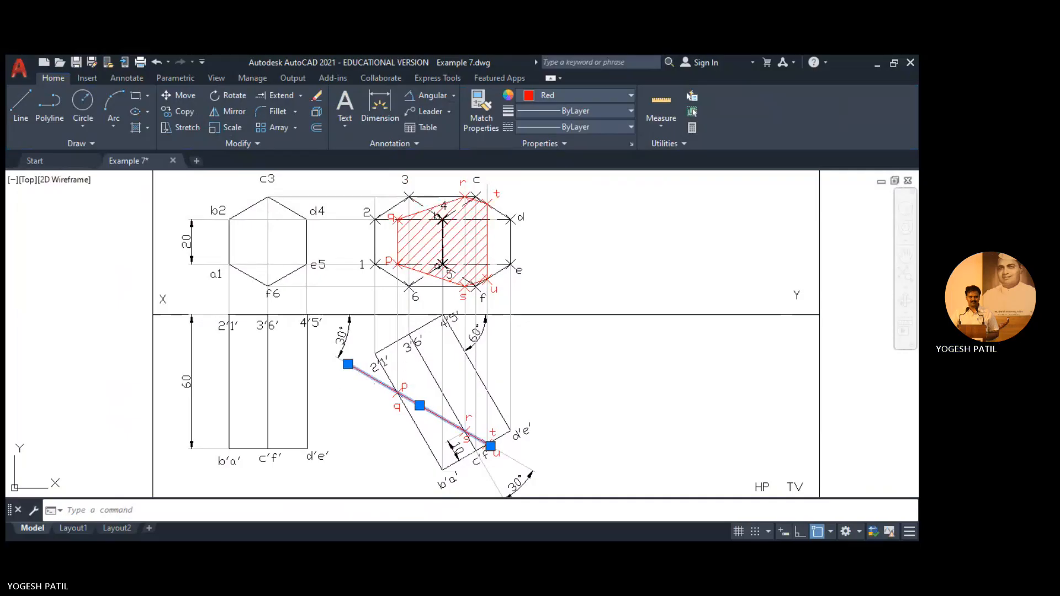
{"action": "scroll", "coordinate": [391, 399], "scroll_direction": "up", "scroll_amount": 2}
{"action": "left_click", "coordinate": [397, 390]}
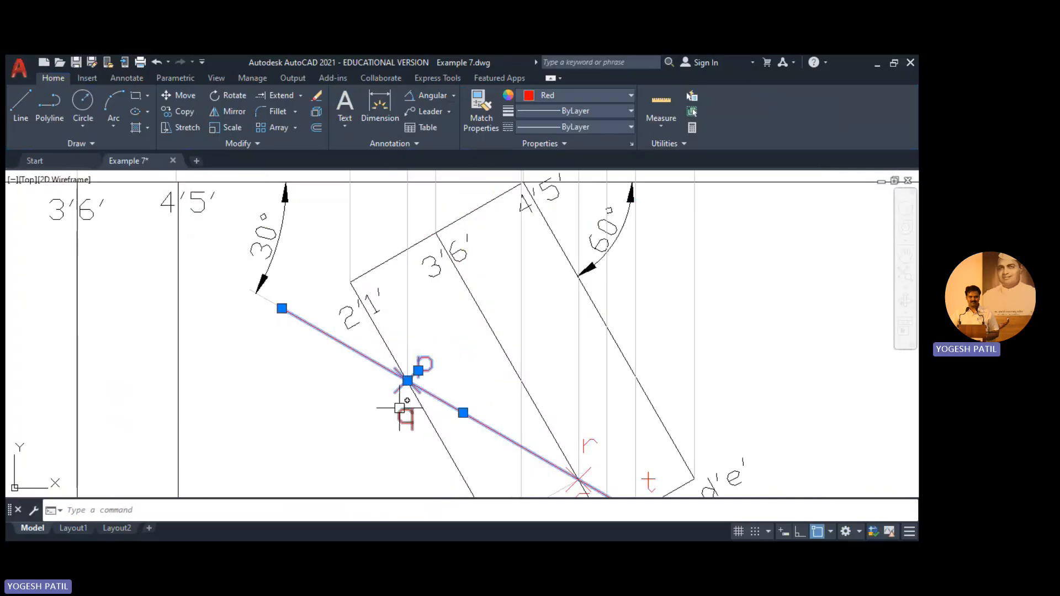
{"action": "left_click", "coordinate": [405, 414]}
{"action": "middle_click_drag", "start_coordinate": [565, 392], "coordinate": [508, 294]}
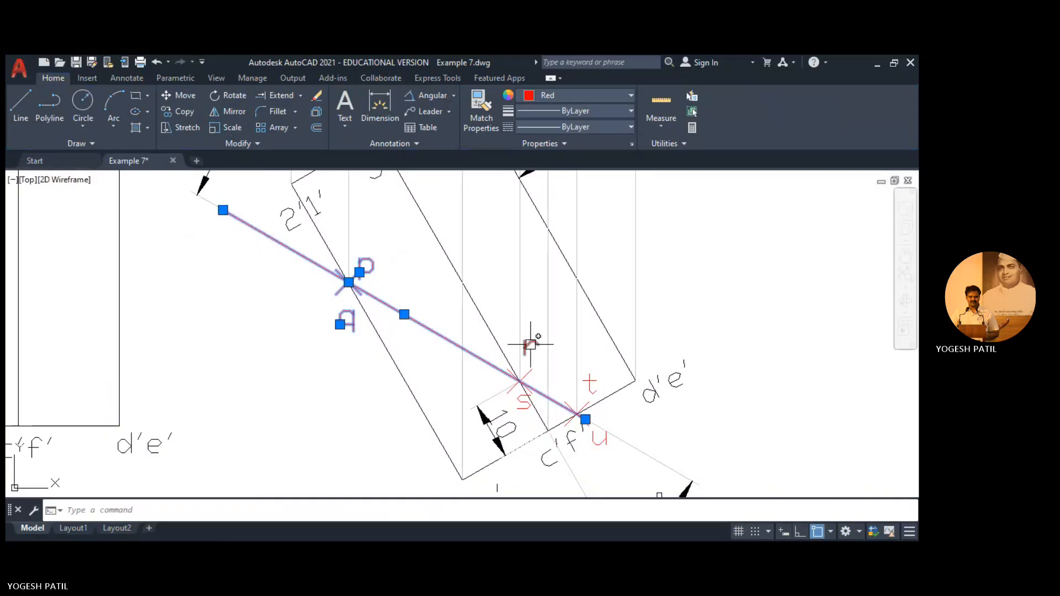
{"action": "left_click", "coordinate": [521, 380]}
{"action": "left_click", "coordinate": [523, 405]}
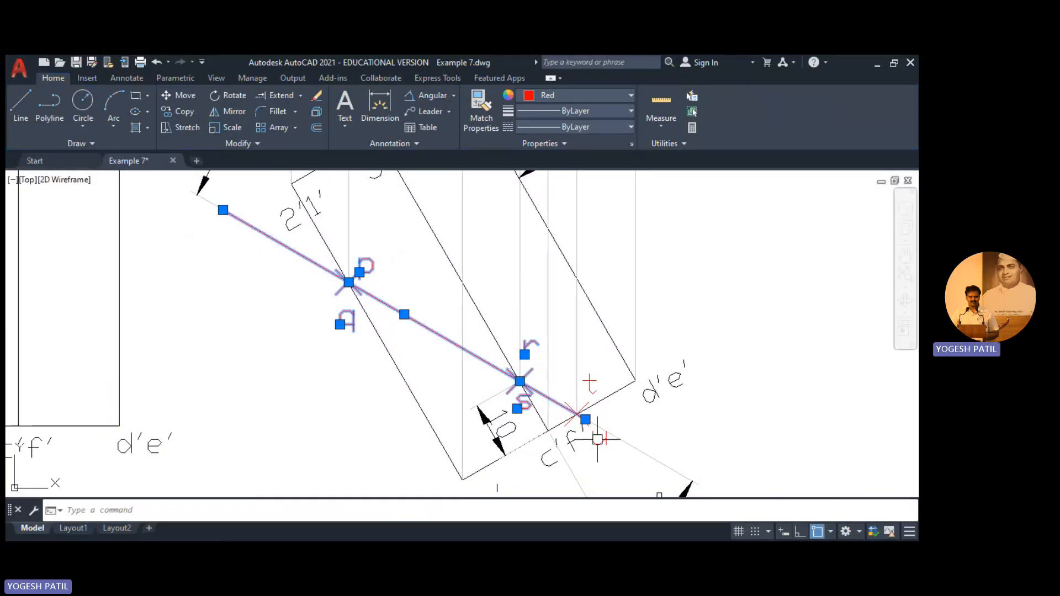
{"action": "left_click", "coordinate": [607, 442]}
{"action": "left_click", "coordinate": [577, 413]}
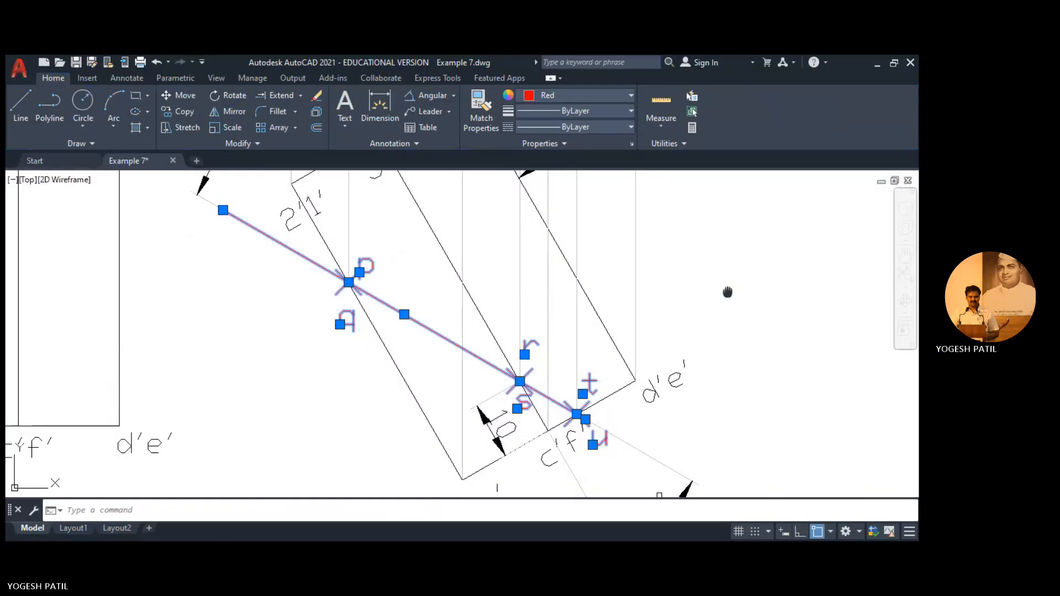
{"action": "mouse_move", "coordinate": [727, 291]}
{"action": "middle_mouse_down"}
{"action": "mouse_move", "coordinate": [589, 379]}
{"action": "mouse_move", "coordinate": [600, 293]}
{"action": "middle_mouse_up"}
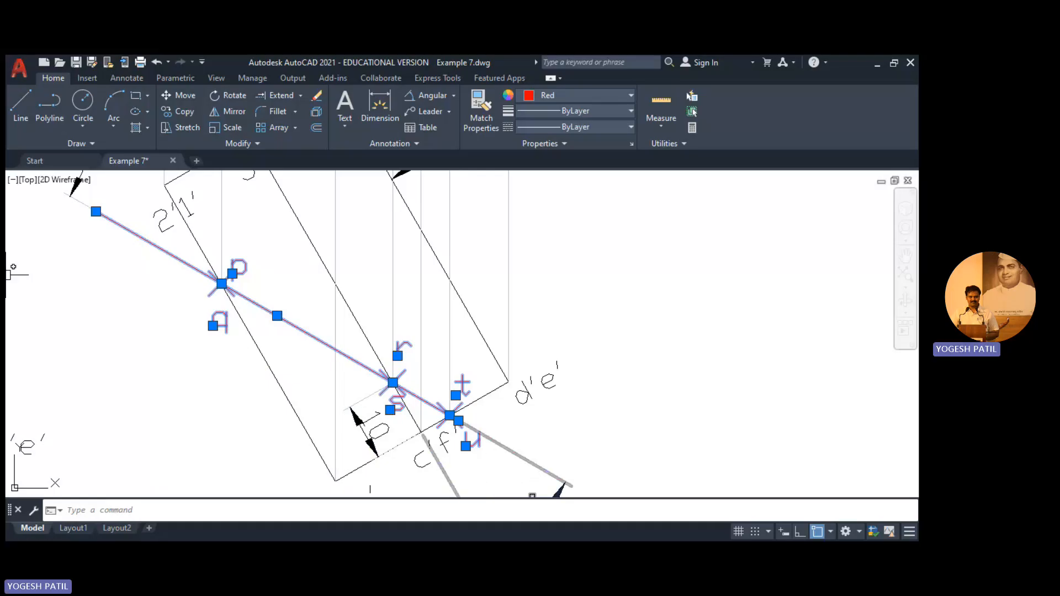
{"action": "left_click", "coordinate": [186, 110]}
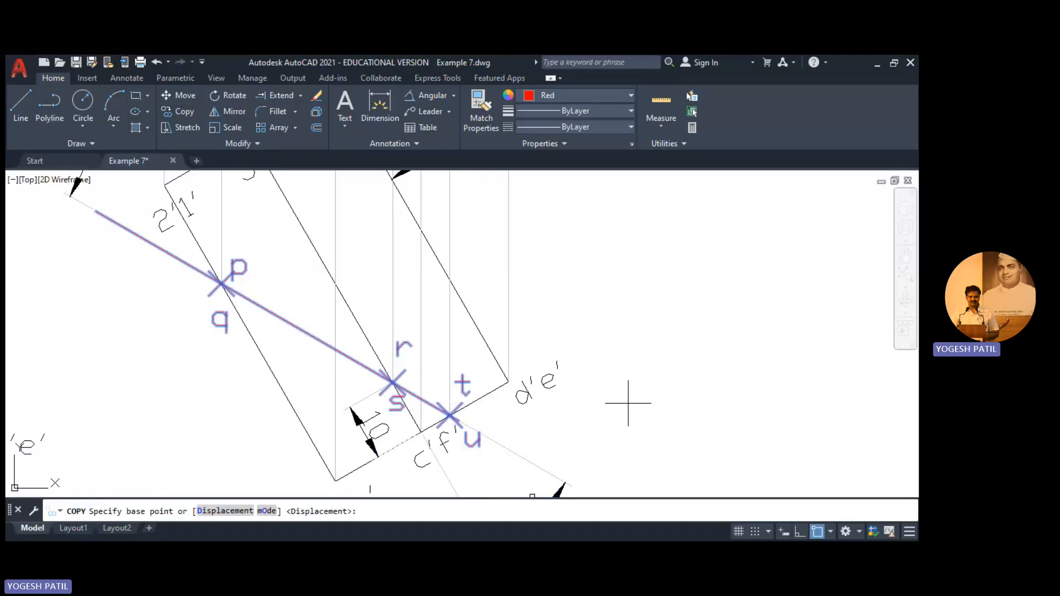
{"action": "left_click", "coordinate": [450, 416]}
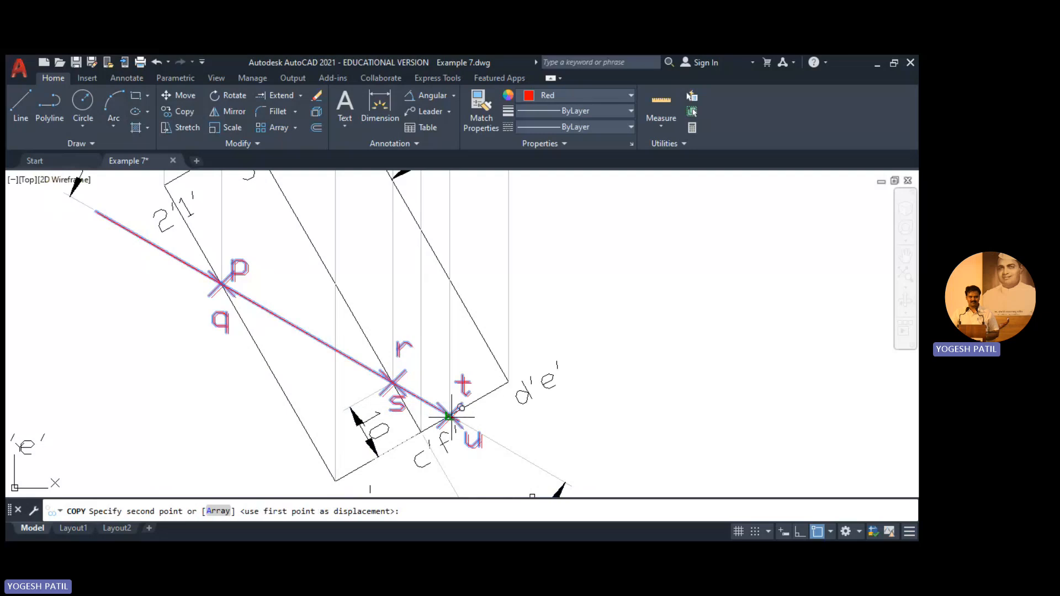
{"action": "middle_click_drag", "start_coordinate": [844, 394], "coordinate": [603, 465]}
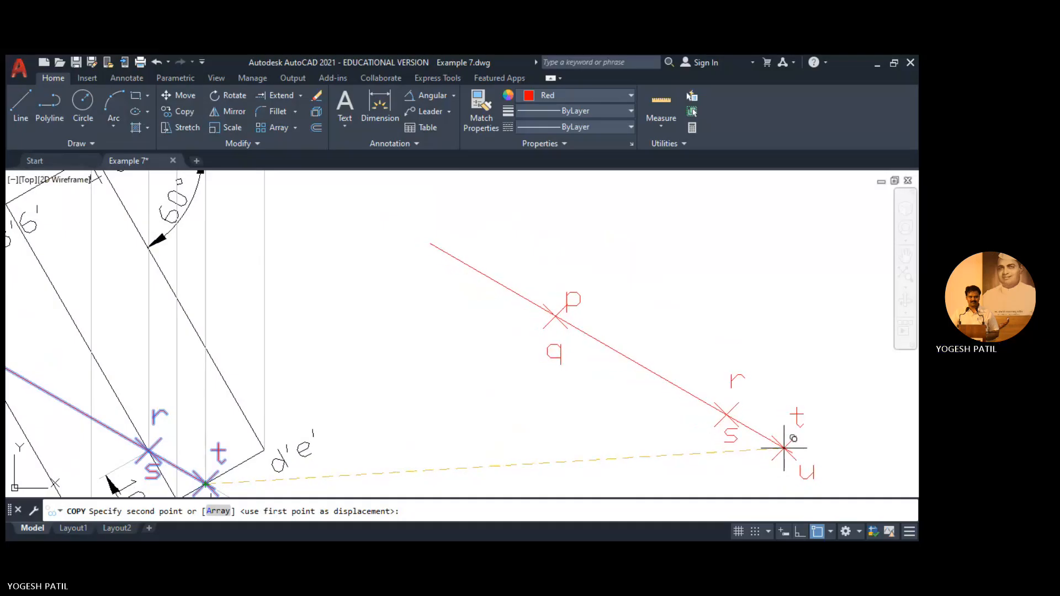
{"action": "left_click", "coordinate": [784, 448]}
{"action": "key", "text": "Return"}
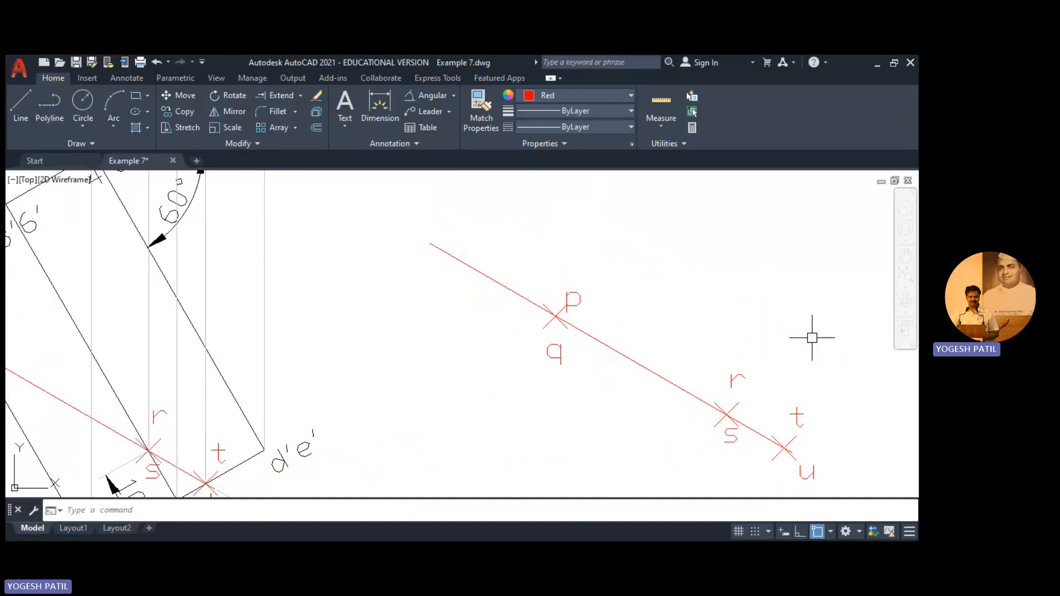
Rotate the copied cutting line with its points and labels about p–q to horizontal, using p–t as the reference and 0 as the new angle
{"action": "scroll", "coordinate": [645, 346], "scroll_direction": "down", "scroll_amount": 4}
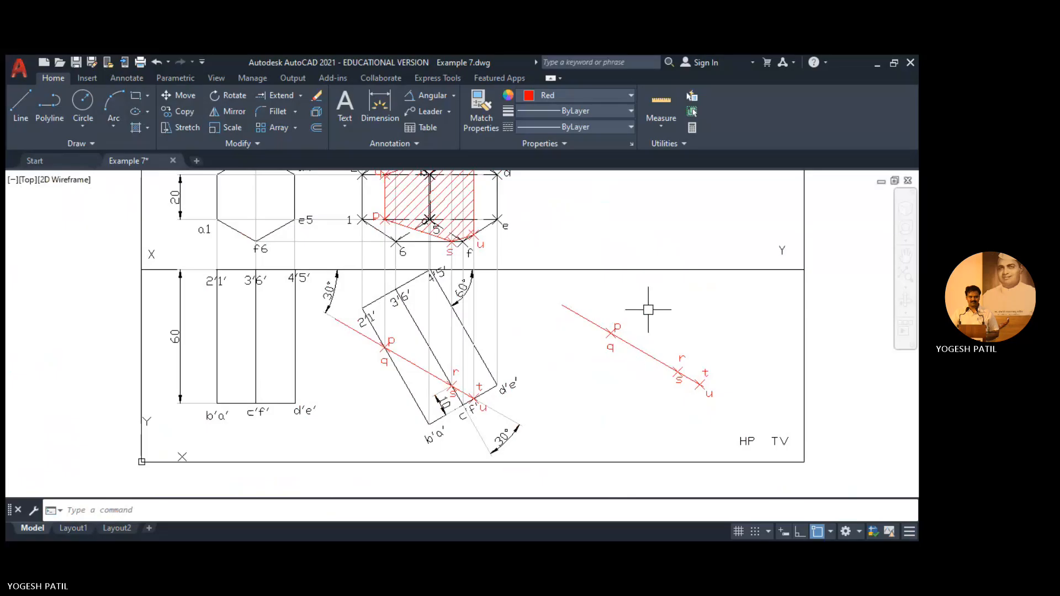
{"action": "left_click", "coordinate": [549, 286]}
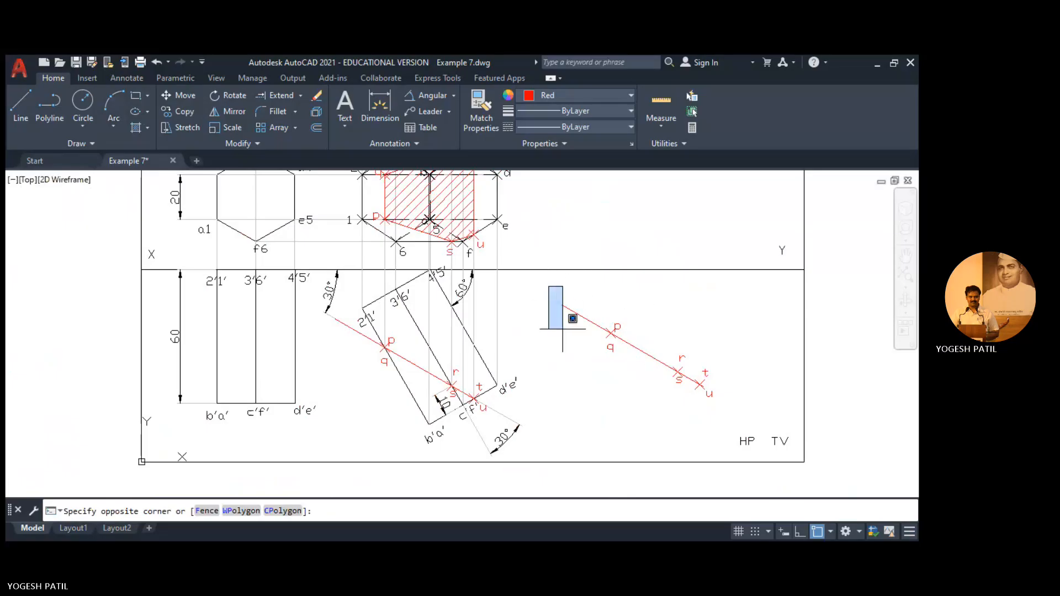
{"action": "left_click", "coordinate": [736, 420]}
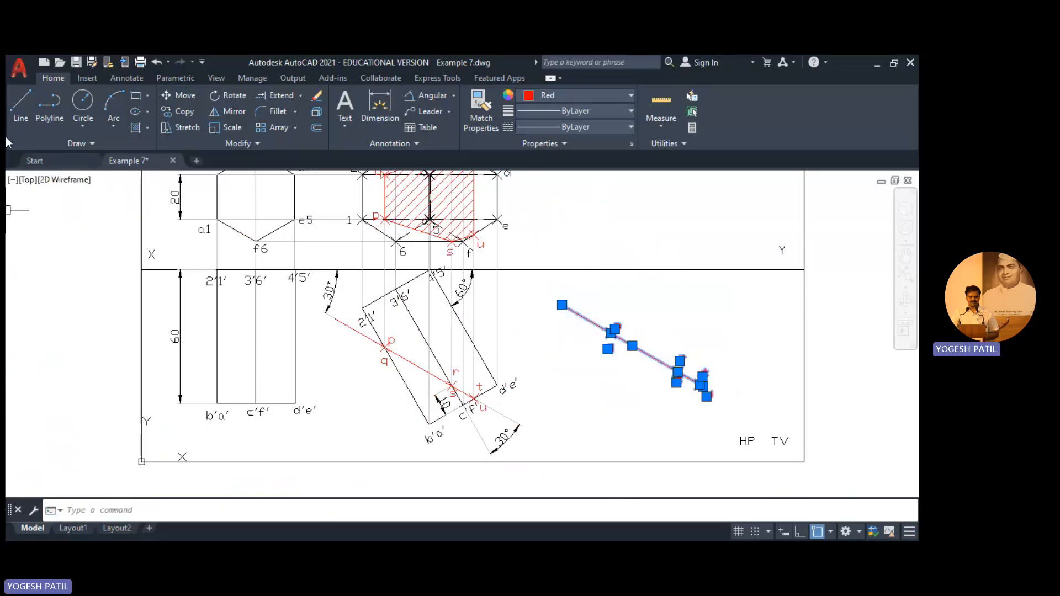
{"action": "left_click", "coordinate": [223, 97]}
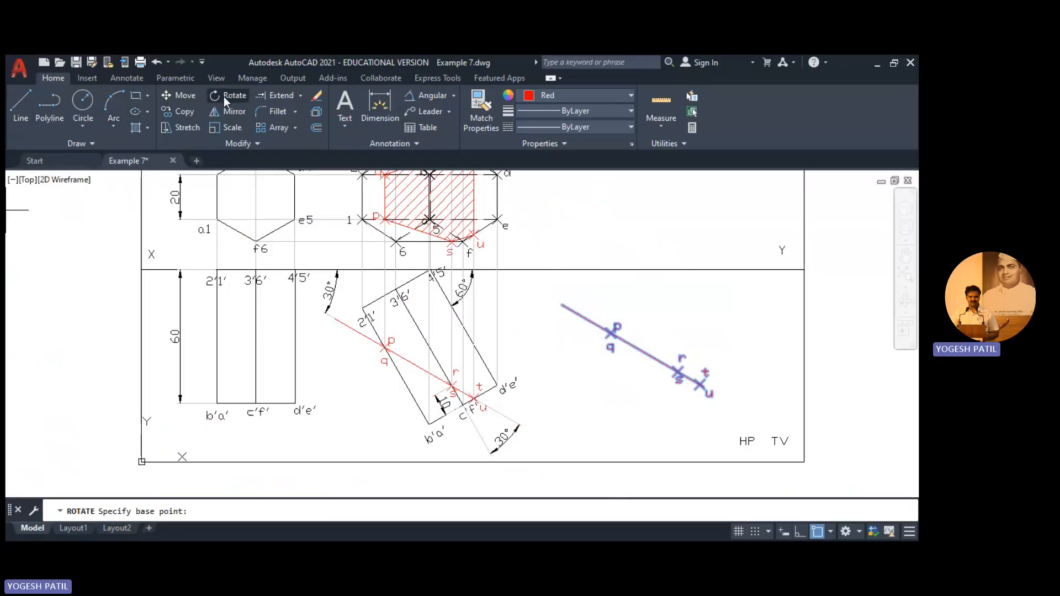
{"action": "left_click", "coordinate": [610, 333]}
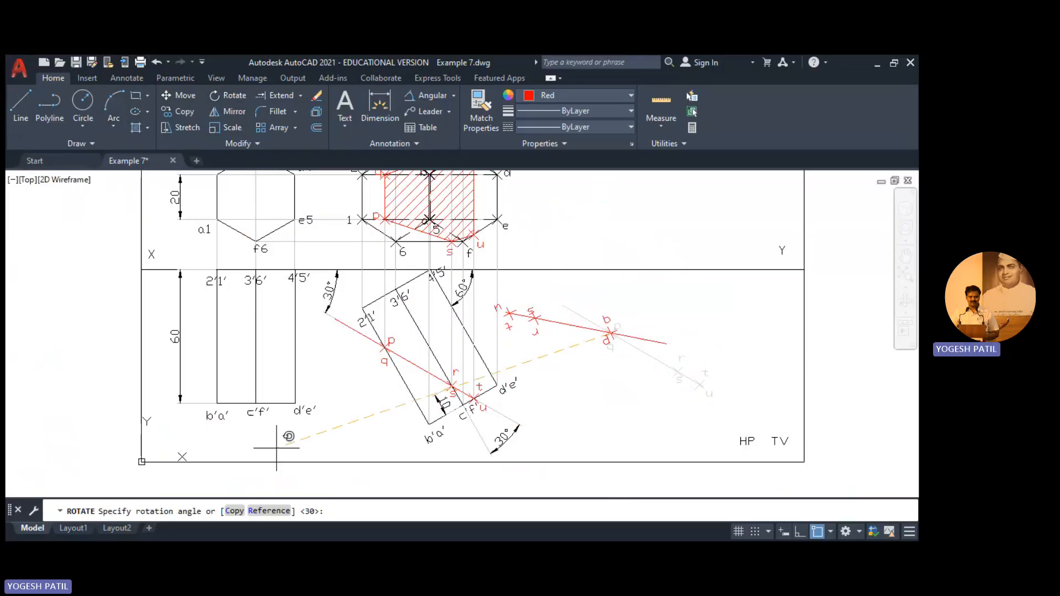
{"action": "left_click", "coordinate": [267, 511]}
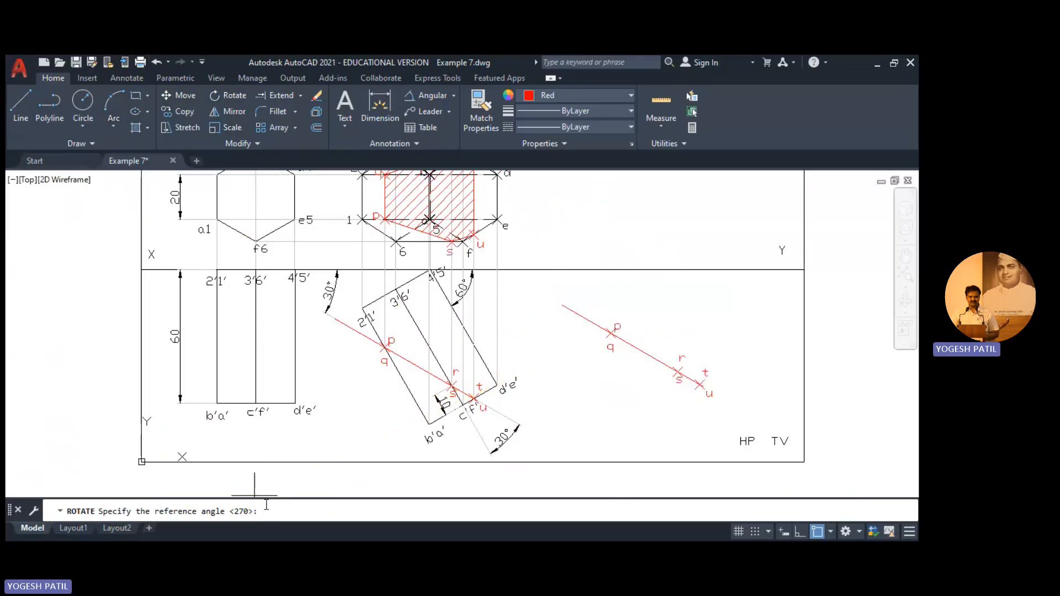
{"action": "left_click", "coordinate": [610, 333]}
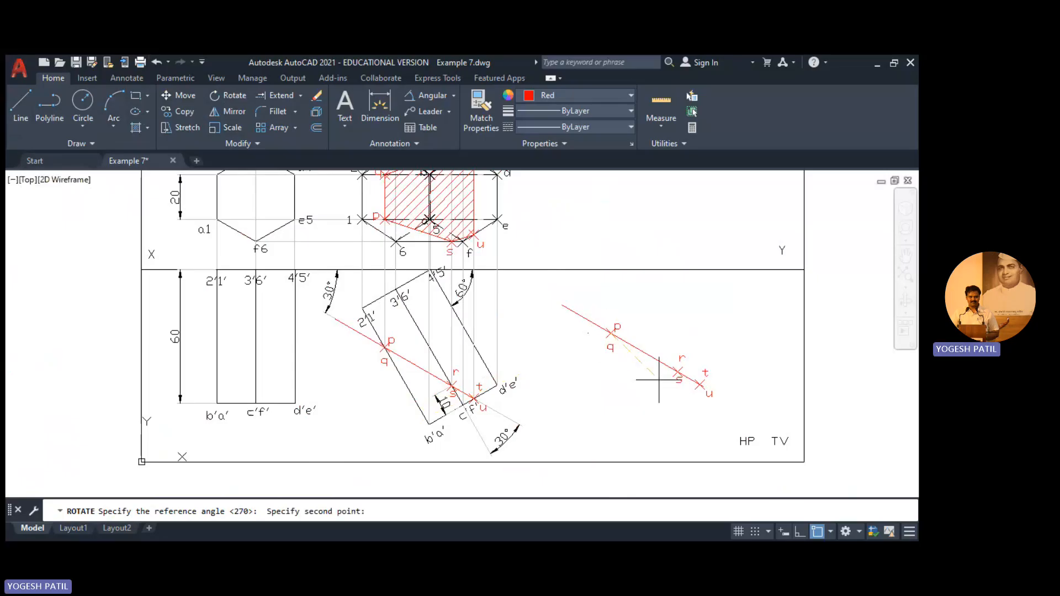
{"action": "left_click", "coordinate": [703, 387]}
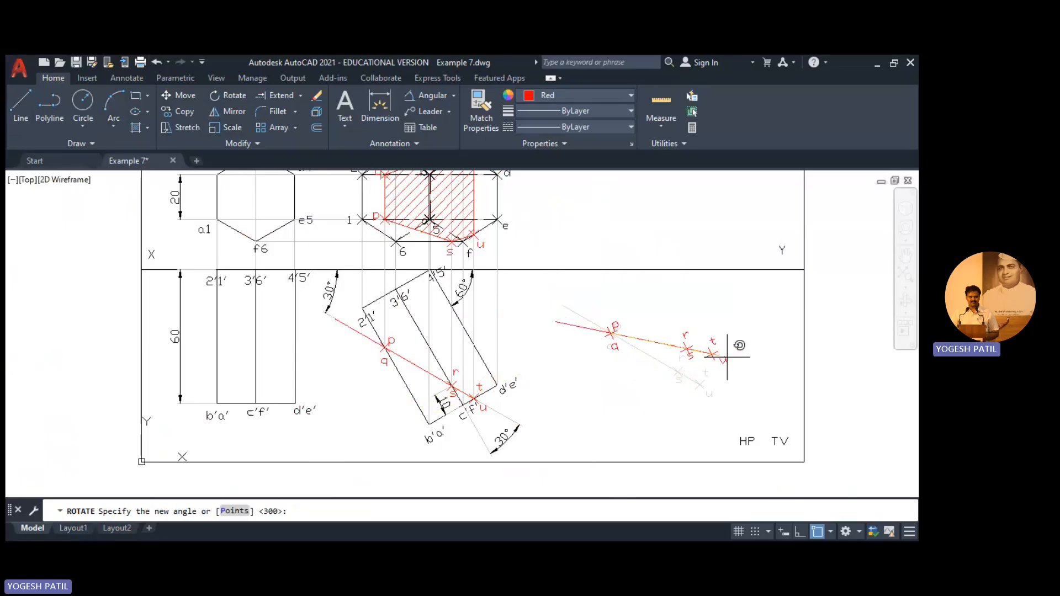
{"action": "type", "text": "0"}
{"action": "key", "text": "Return"}
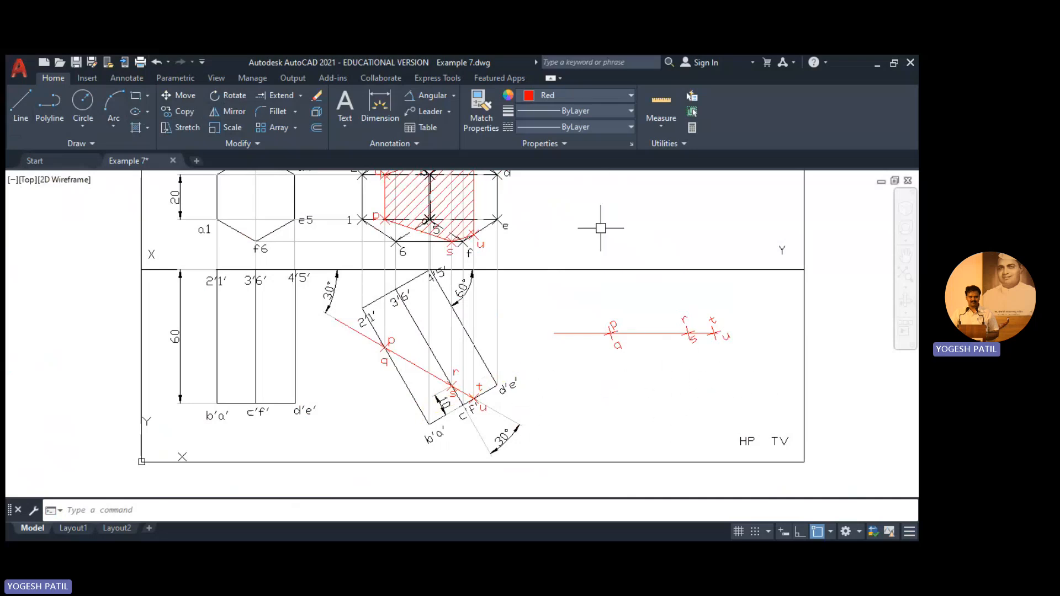
Draw a vertical red line with Ortho on from point p–q of the horizontal copy up past the XY line
{"action": "middle_click_drag", "start_coordinate": [601, 228], "coordinate": [594, 284]}
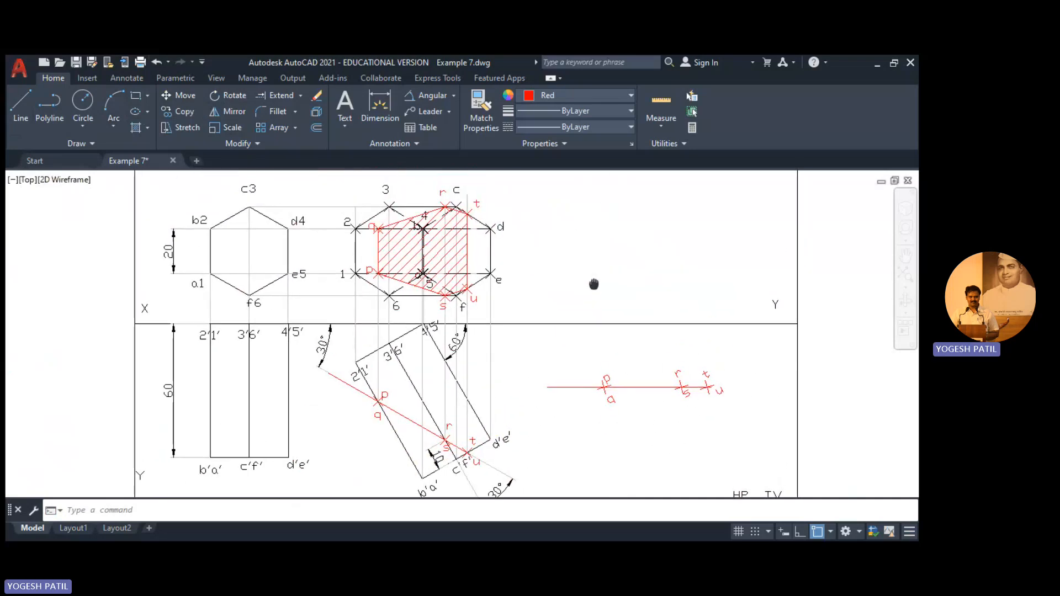
{"action": "left_click", "coordinate": [21, 106]}
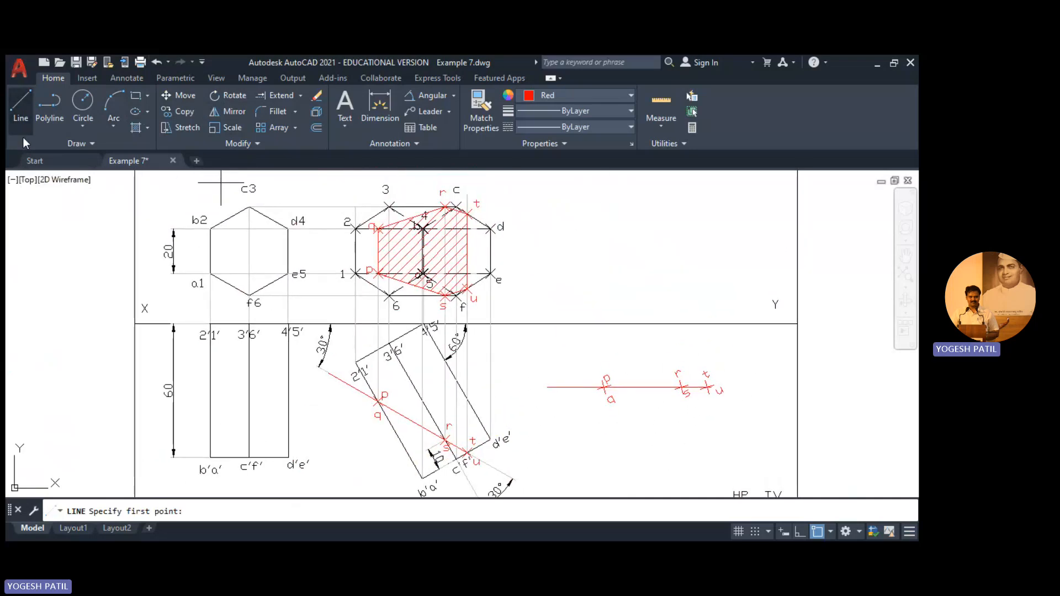
{"action": "left_click", "coordinate": [604, 387]}
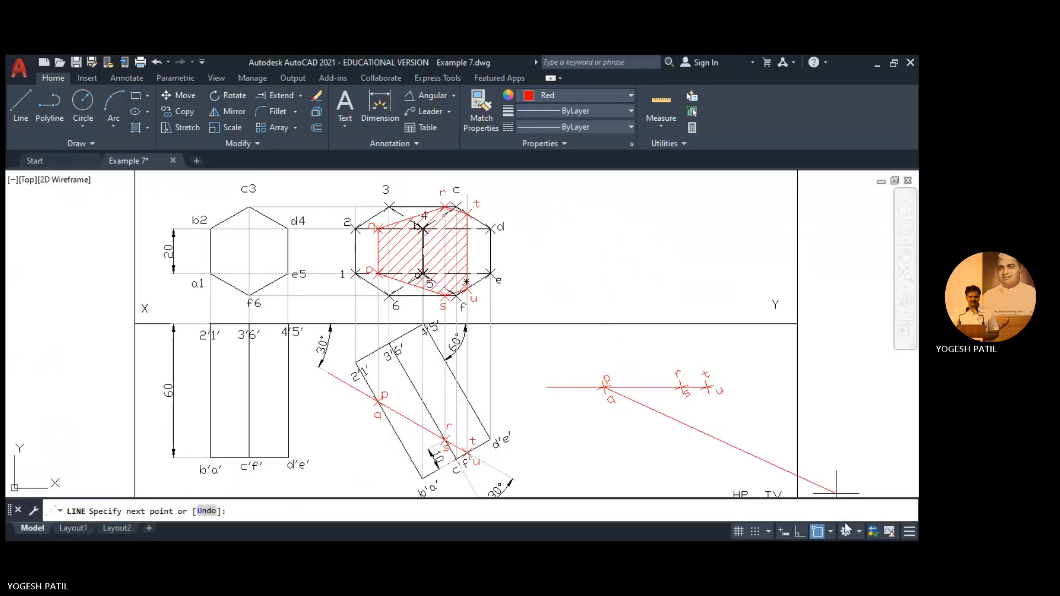
{"action": "left_click", "coordinate": [800, 532]}
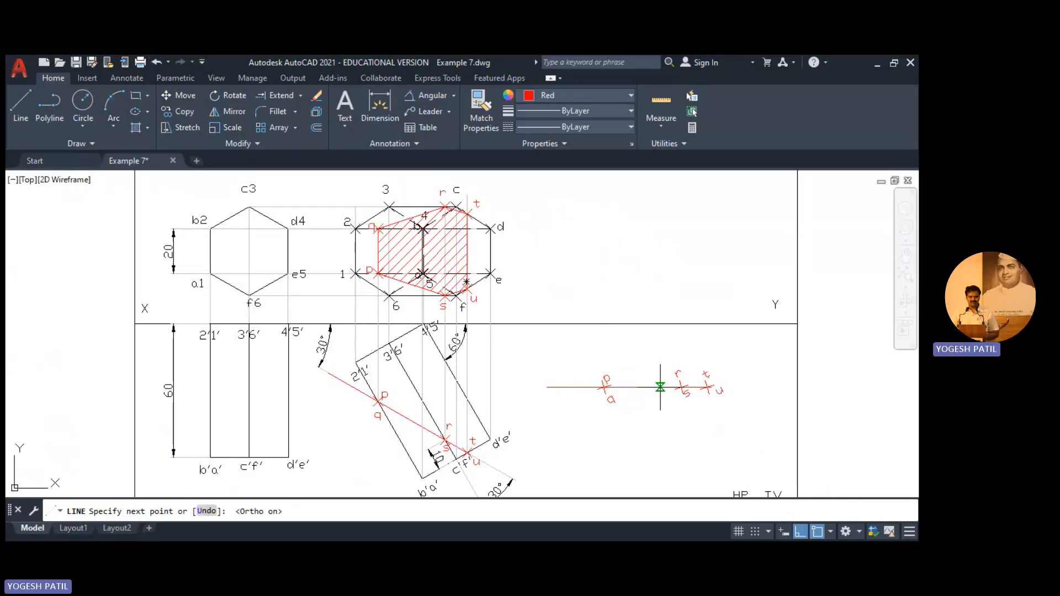
{"action": "left_click", "coordinate": [604, 193]}
{"action": "key", "text": "Return"}
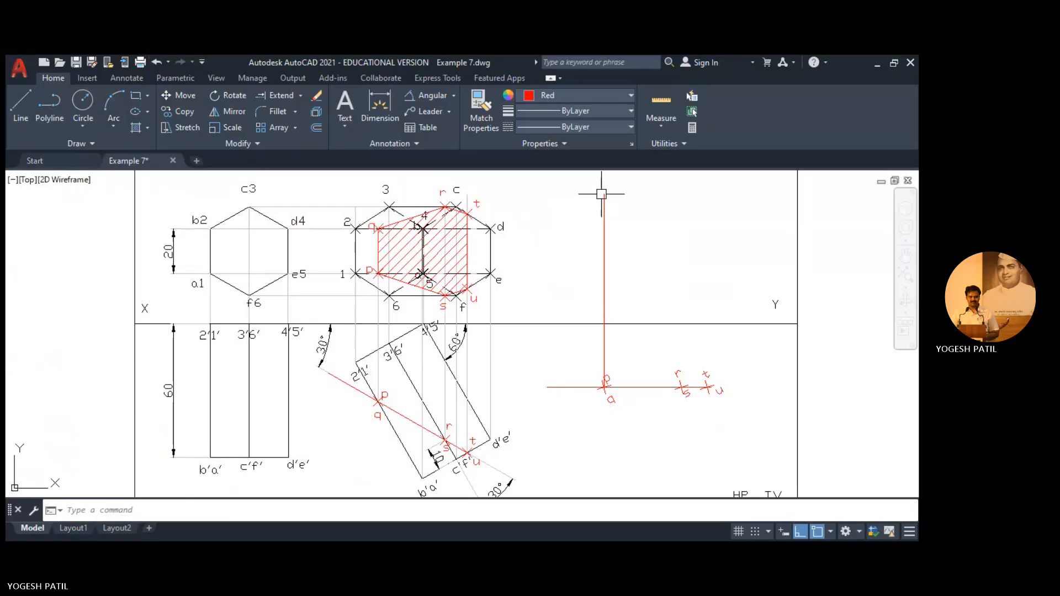
Draw a vertical red line from point r–s of the horizontal copy up to about the same height as the first
{"action": "left_click", "coordinate": [18, 107]}
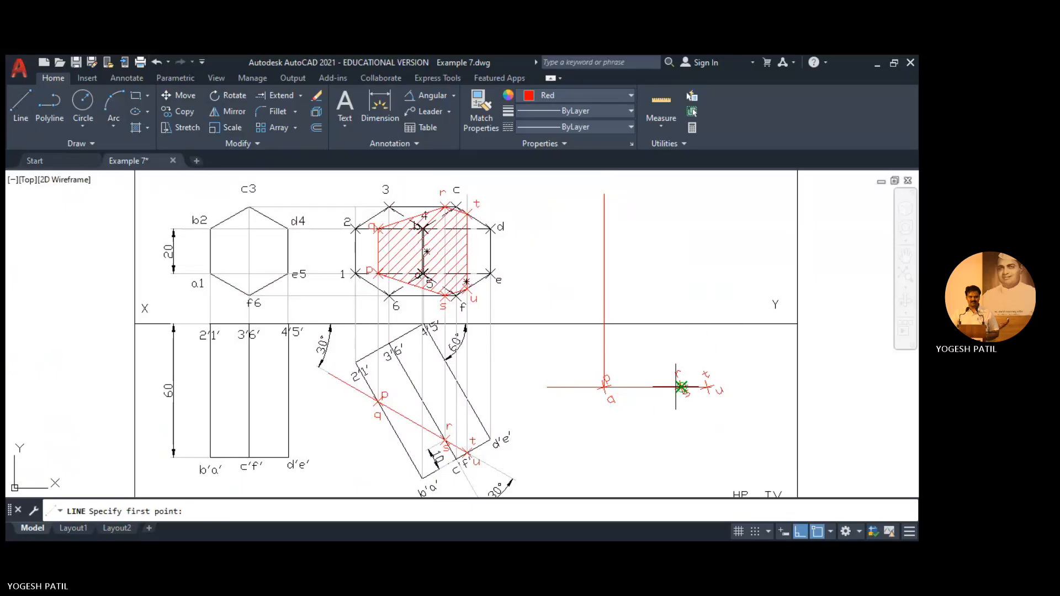
{"action": "left_click", "coordinate": [680, 387]}
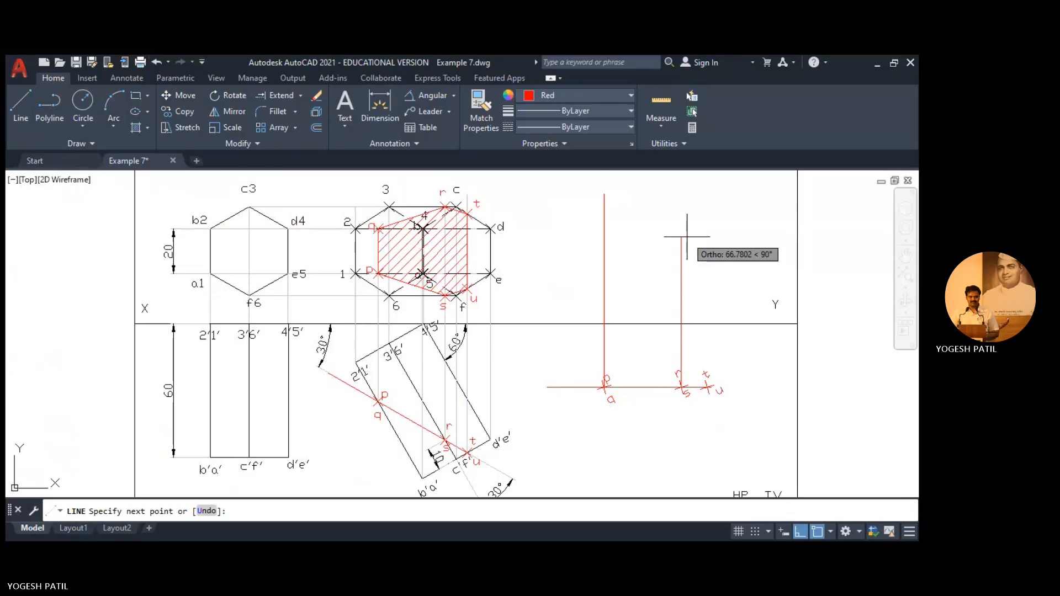
{"action": "left_click", "coordinate": [681, 189]}
{"action": "key", "text": "Return"}
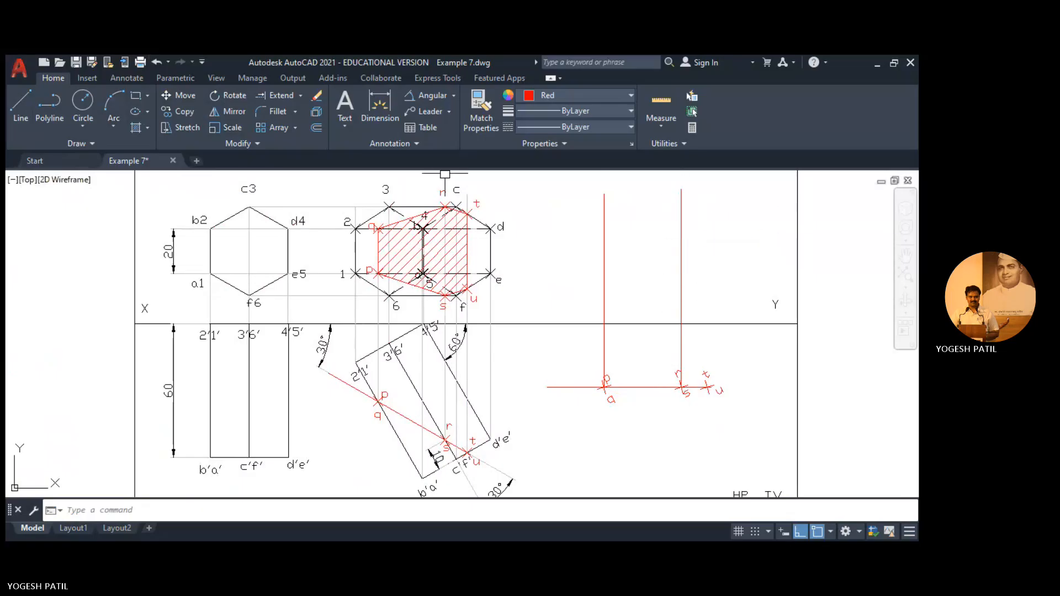
Draw a vertical red line from point t–u of the horizontal copy up level with the top of the r–s line
{"action": "left_click", "coordinate": [19, 105]}
{"action": "scroll", "coordinate": [714, 408], "scroll_direction": "up", "scroll_amount": 6}
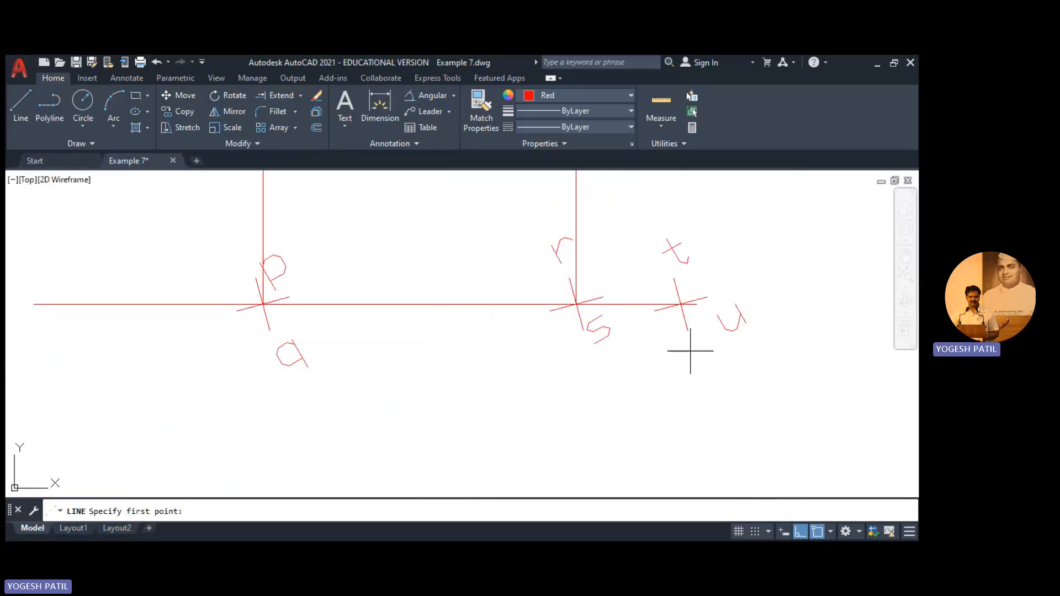
{"action": "left_click", "coordinate": [681, 303]}
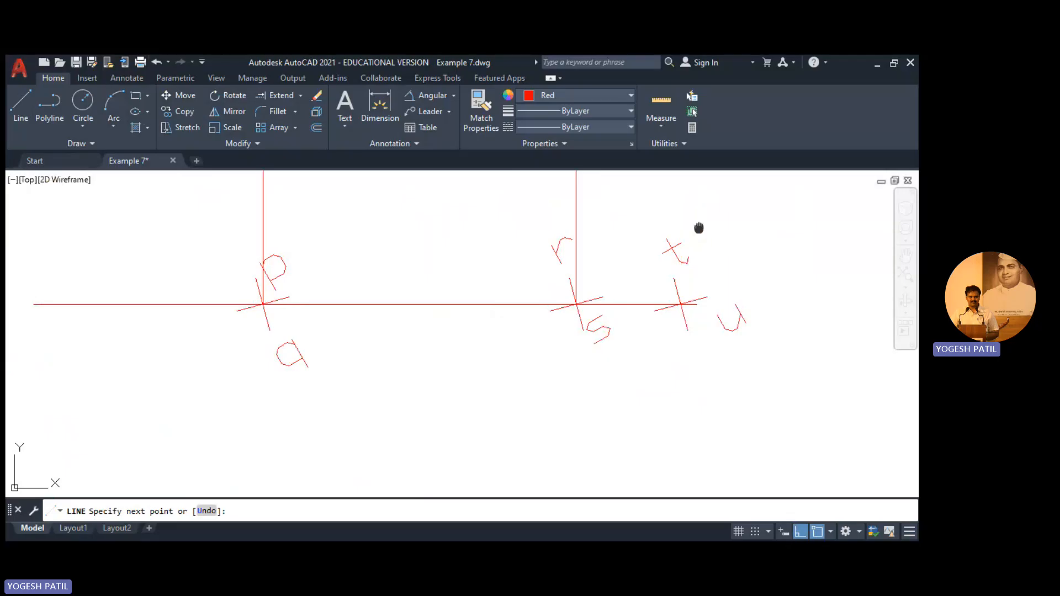
{"action": "middle_click_drag", "start_coordinate": [699, 229], "coordinate": [730, 421]}
{"action": "scroll", "coordinate": [711, 378], "scroll_direction": "down", "scroll_amount": 4}
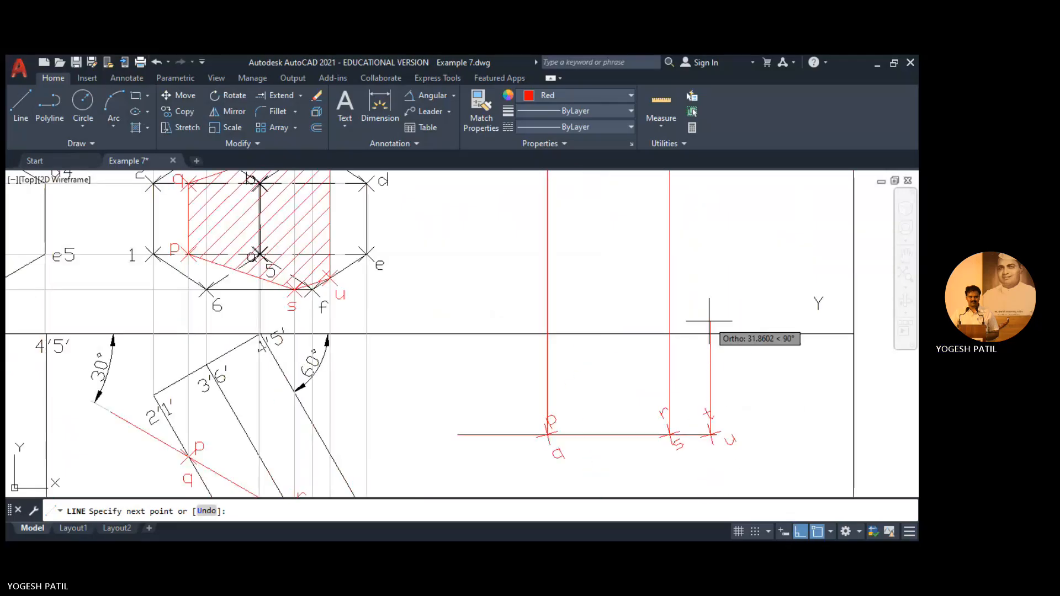
{"action": "scroll", "coordinate": [710, 320], "scroll_direction": "down", "scroll_amount": 2}
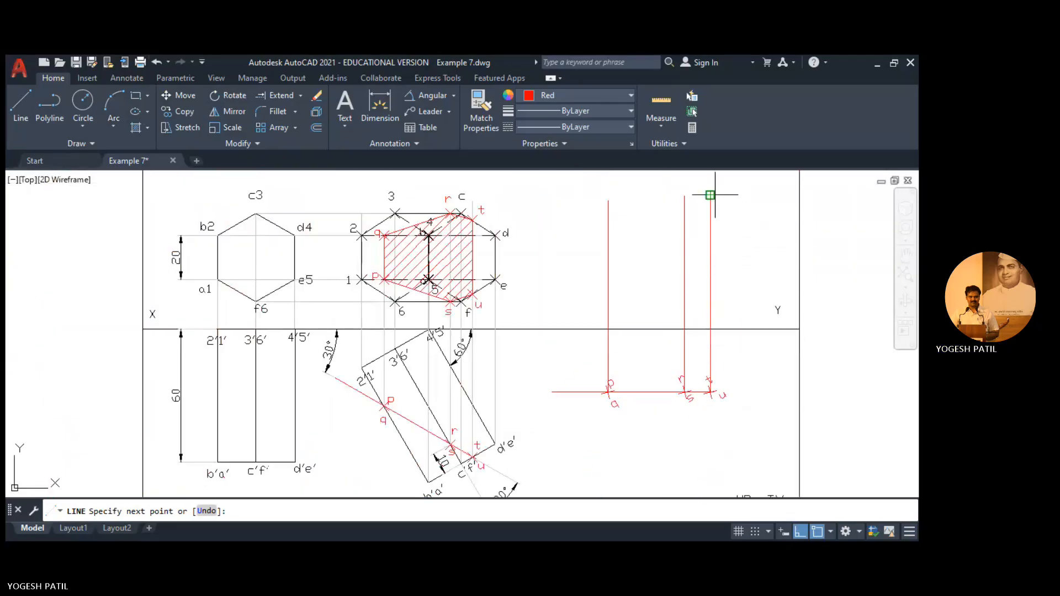
{"action": "left_click", "coordinate": [711, 195]}
{"action": "key", "text": "Return"}
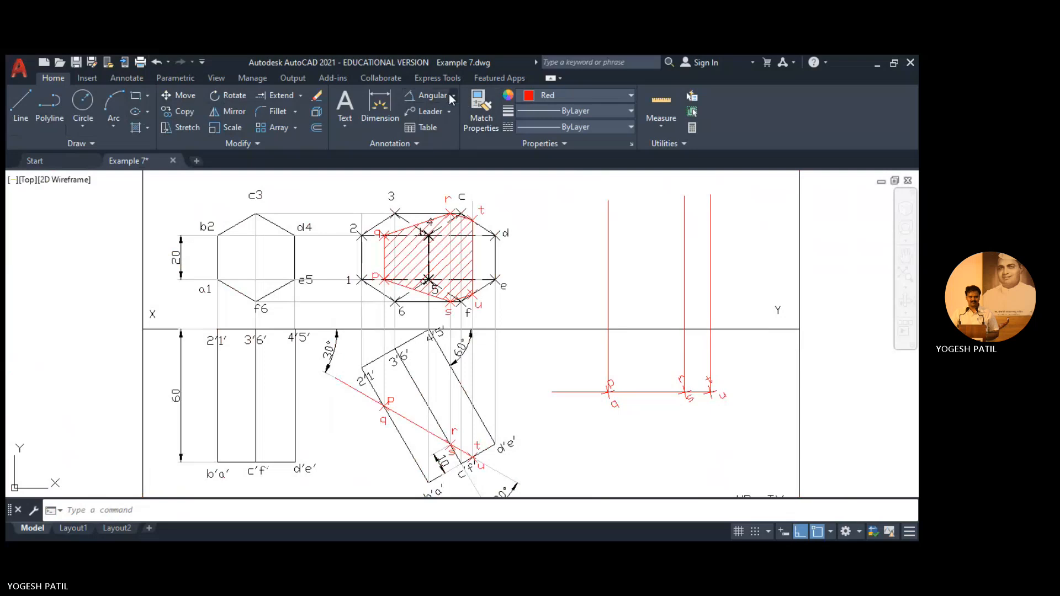
Add an aligned dimension from point p–q to point t–u, placed below the horizontal copy of the cutting line
{"action": "left_click", "coordinate": [439, 140]}
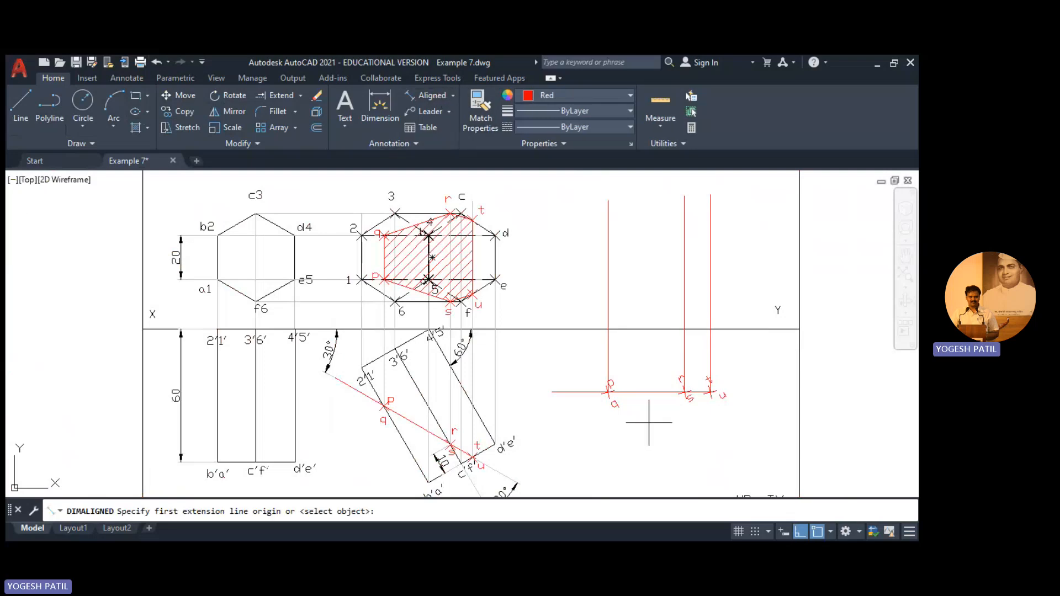
{"action": "left_click", "coordinate": [608, 393]}
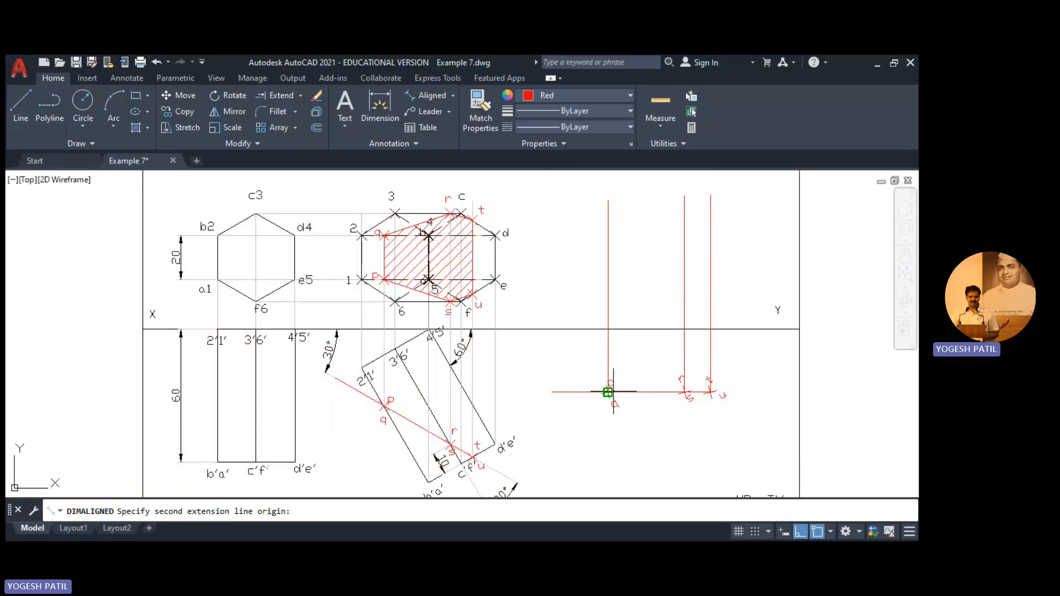
{"action": "scroll", "coordinate": [699, 393], "scroll_direction": "up", "scroll_amount": 4}
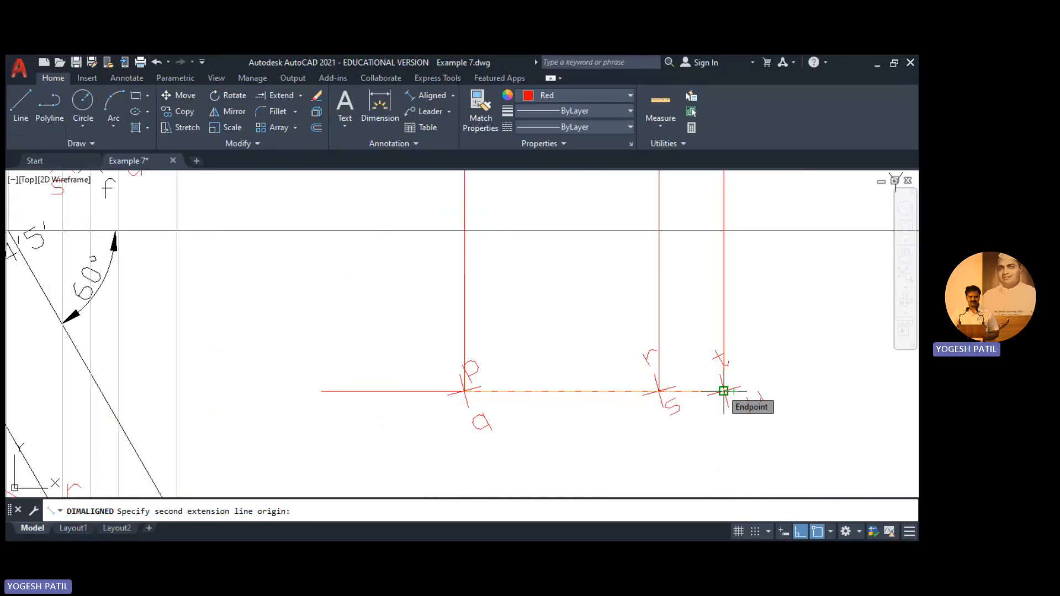
{"action": "scroll", "coordinate": [720, 404], "scroll_direction": "up", "scroll_amount": 5}
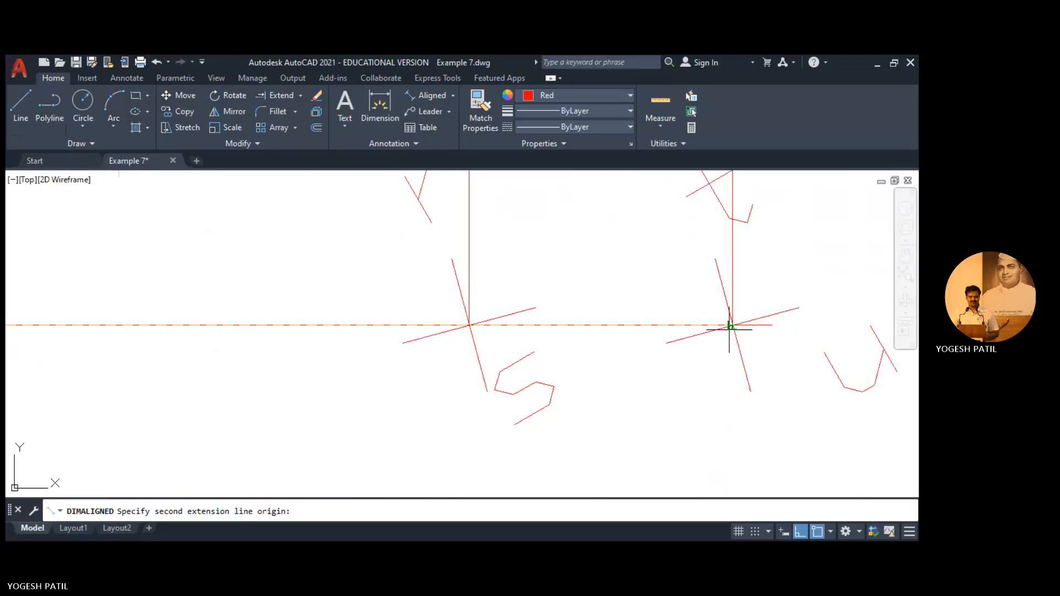
{"action": "left_click", "coordinate": [732, 326]}
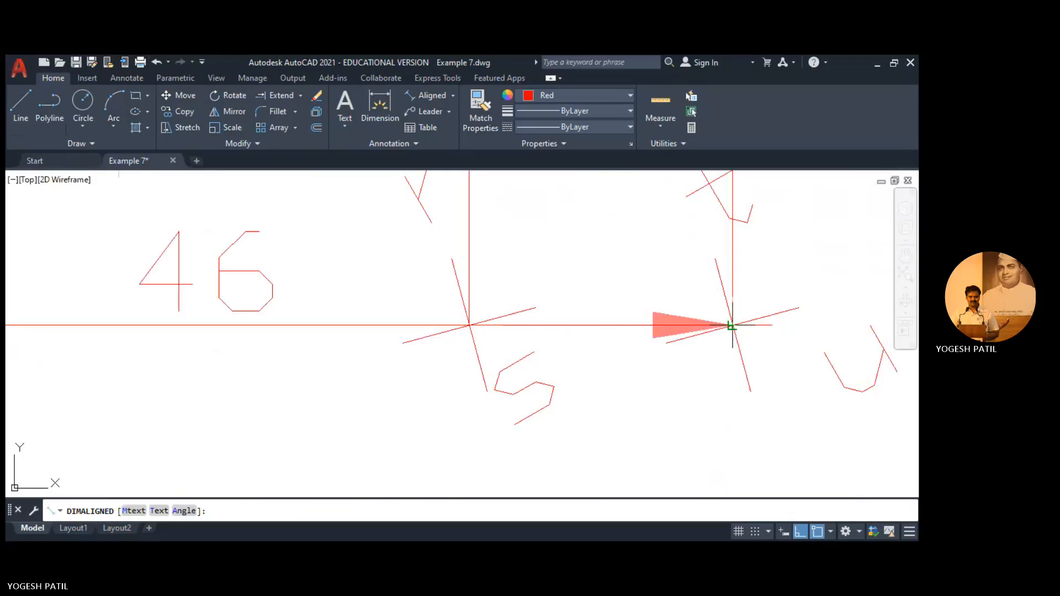
{"action": "middle_click_drag", "start_coordinate": [721, 469], "coordinate": [817, 274]}
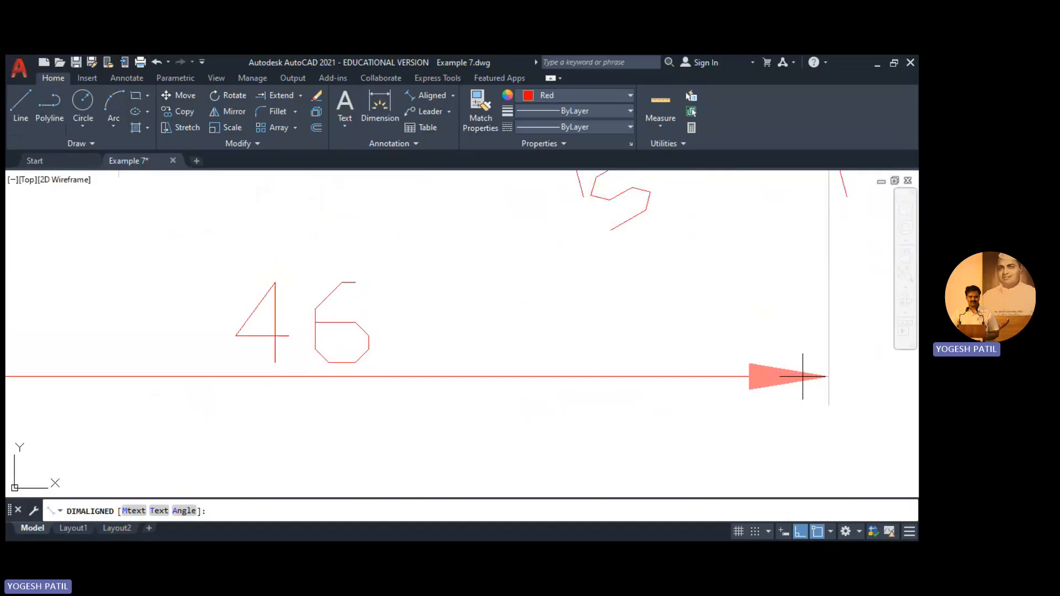
{"action": "left_click", "coordinate": [805, 373]}
{"action": "scroll", "coordinate": [620, 303], "scroll_direction": "down", "scroll_amount": 6}
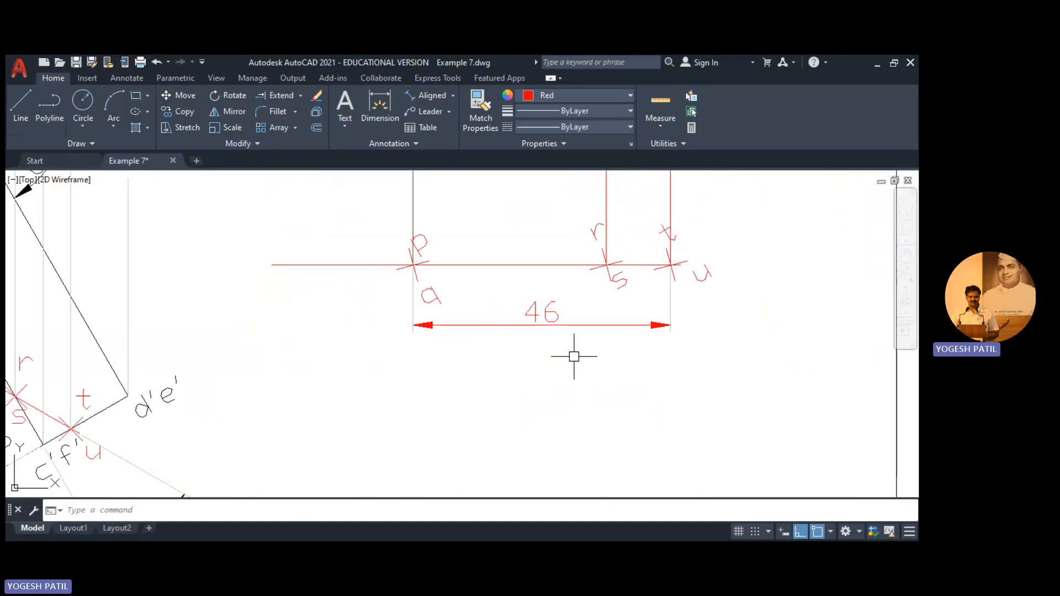
{"action": "middle_click_drag", "start_coordinate": [518, 242], "coordinate": [541, 421]}
{"action": "scroll", "coordinate": [558, 345], "scroll_direction": "down", "scroll_amount": 4}
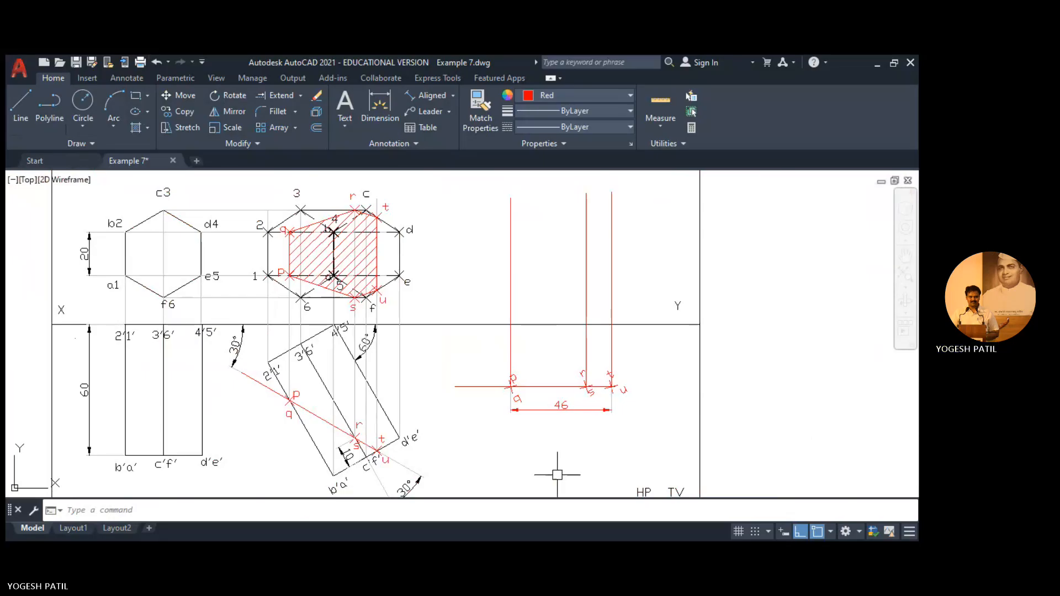
Draw horizontal red lines from points e and d of the top view to the vertical line through p–q
{"action": "left_click", "coordinate": [17, 107]}
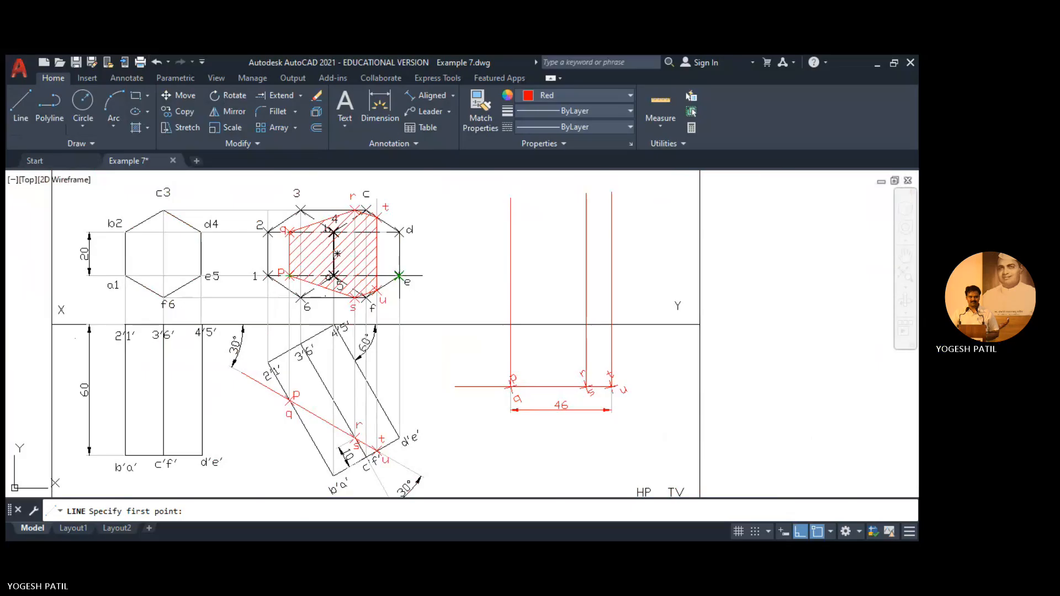
{"action": "left_click", "coordinate": [398, 275]}
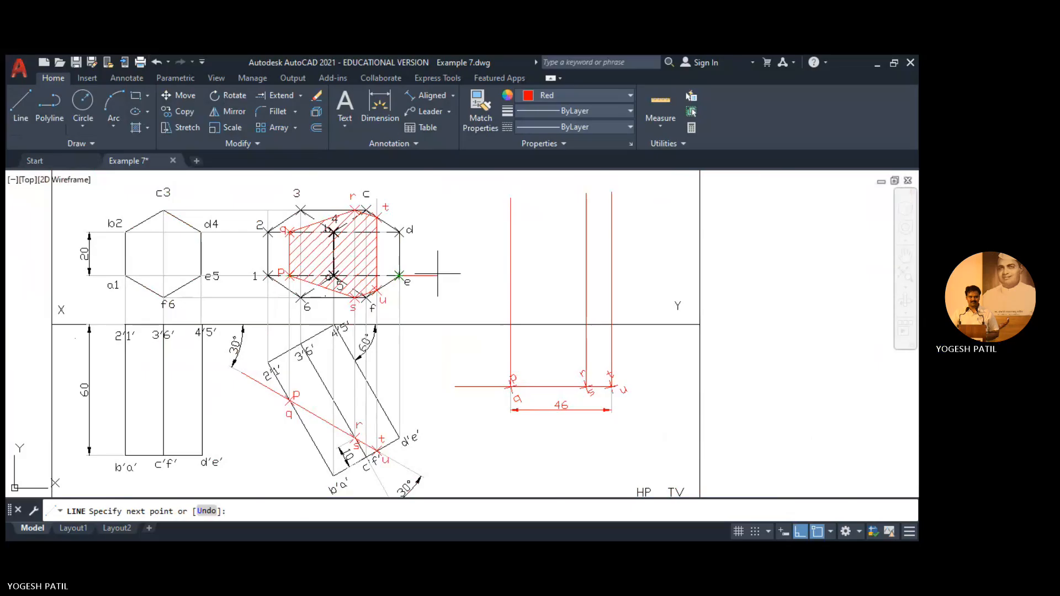
{"action": "left_click", "coordinate": [510, 275]}
{"action": "key", "text": "Return"}
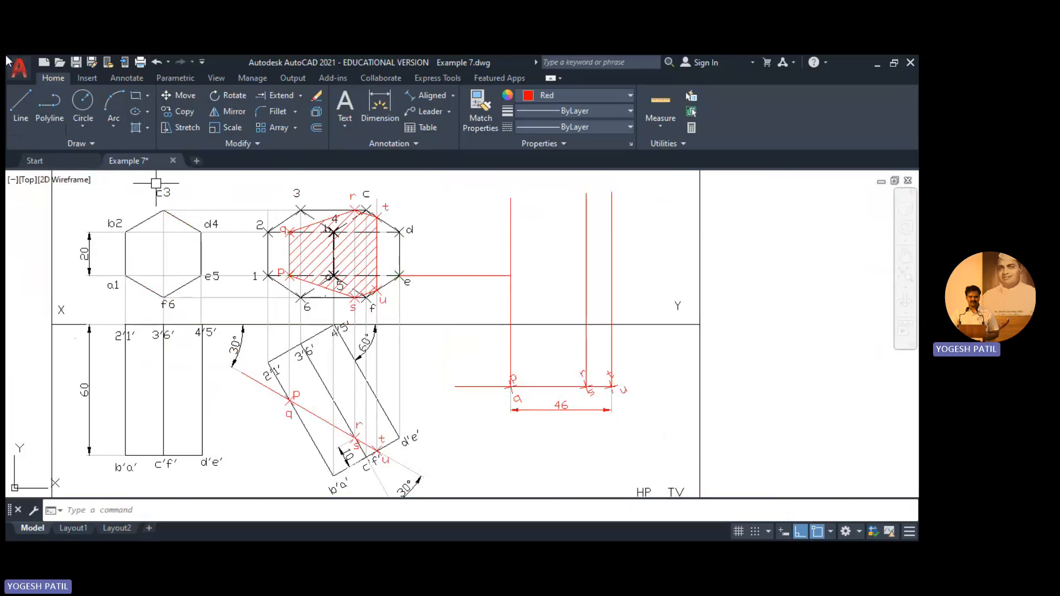
{"action": "left_click", "coordinate": [20, 105]}
{"action": "left_click", "coordinate": [399, 231]}
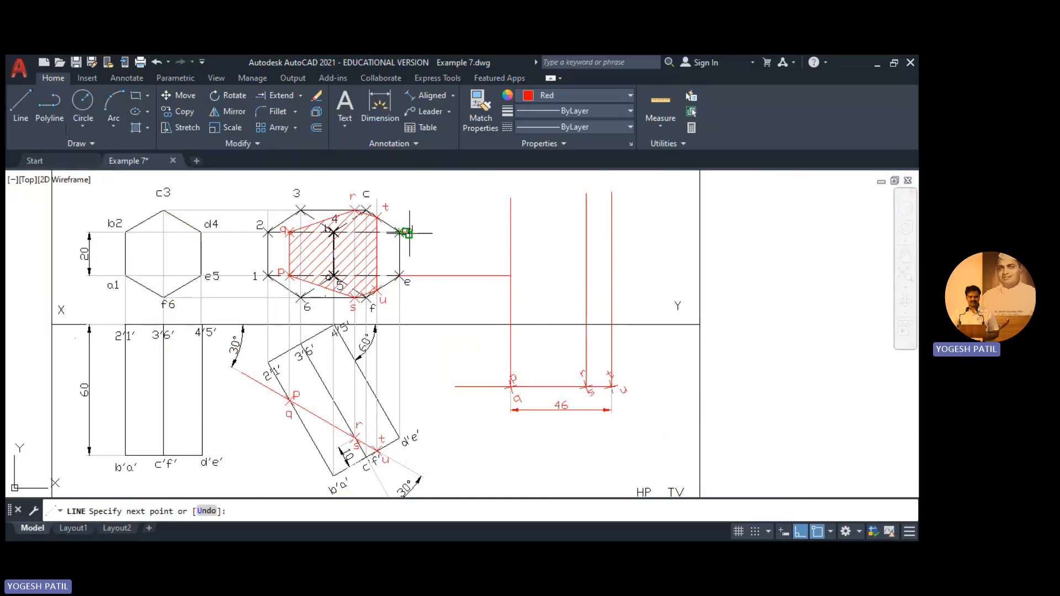
{"action": "left_click", "coordinate": [510, 232]}
{"action": "key", "text": "Return"}
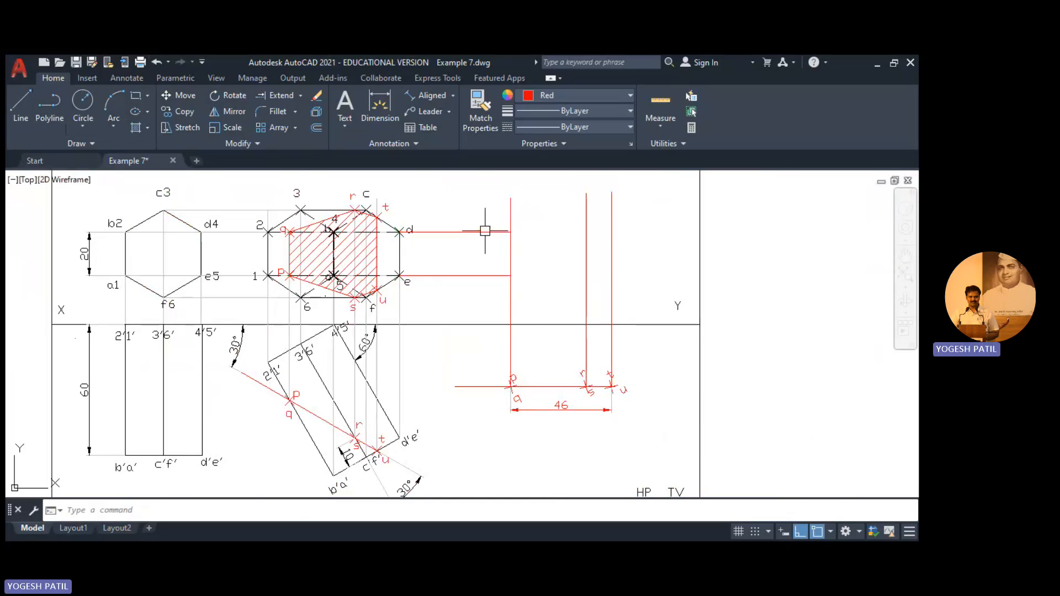
Draw horizontal red lines from section points r and s in the top view to the vertical line through r–s
{"action": "left_click", "coordinate": [22, 108]}
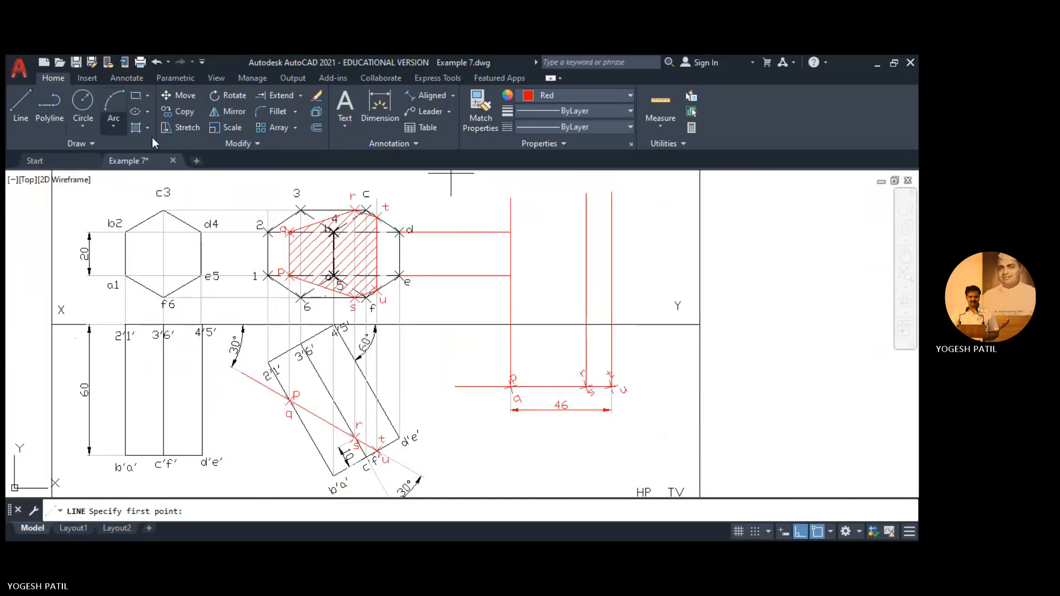
{"action": "left_click", "coordinate": [355, 210]}
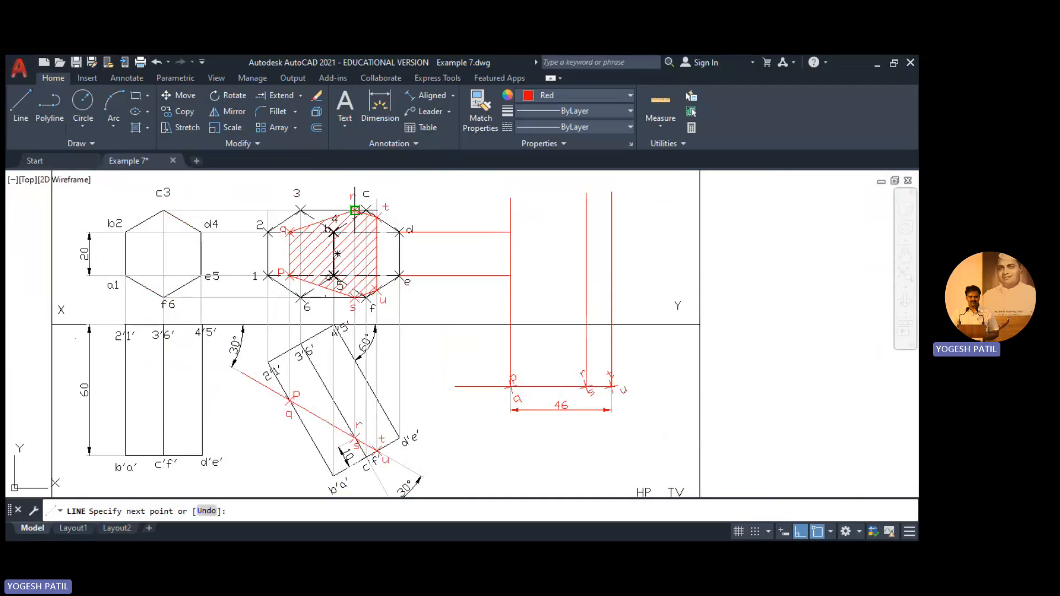
{"action": "left_click", "coordinate": [586, 211]}
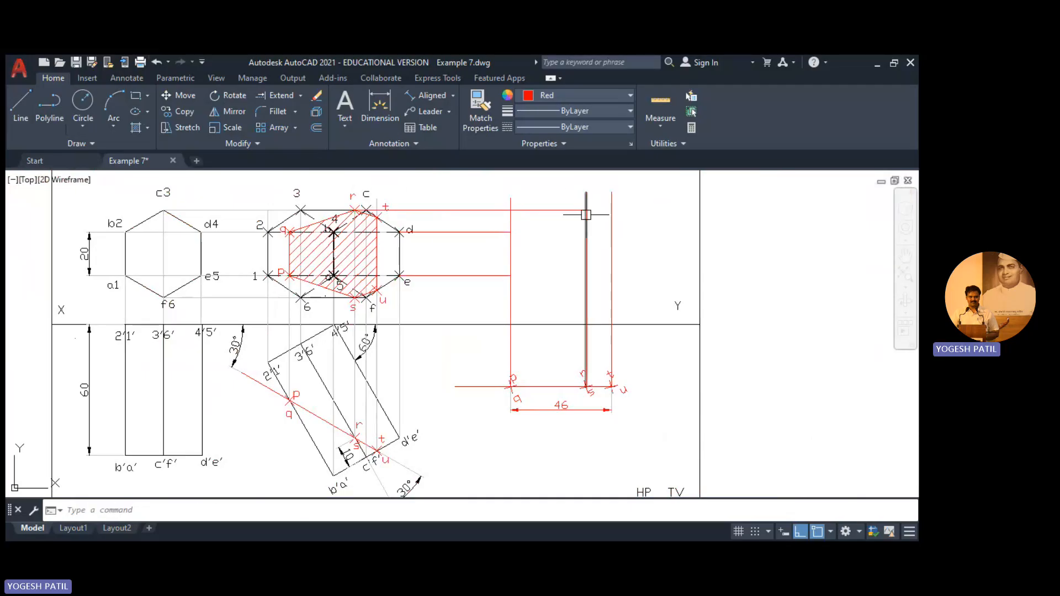
{"action": "key", "text": "Return"}
{"action": "left_click", "coordinate": [10, 113]}
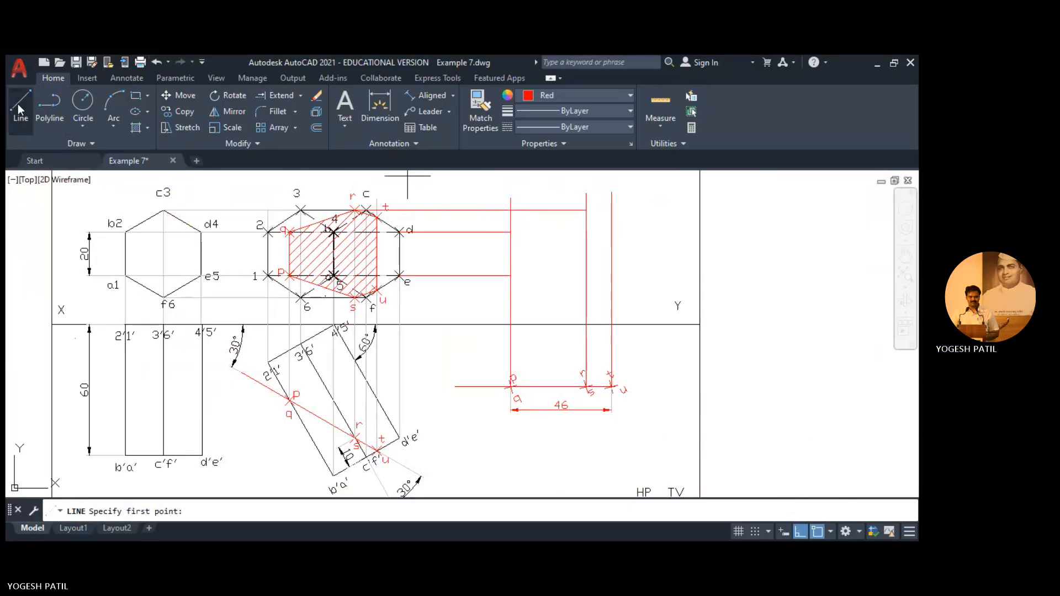
{"action": "left_click", "coordinate": [355, 297]}
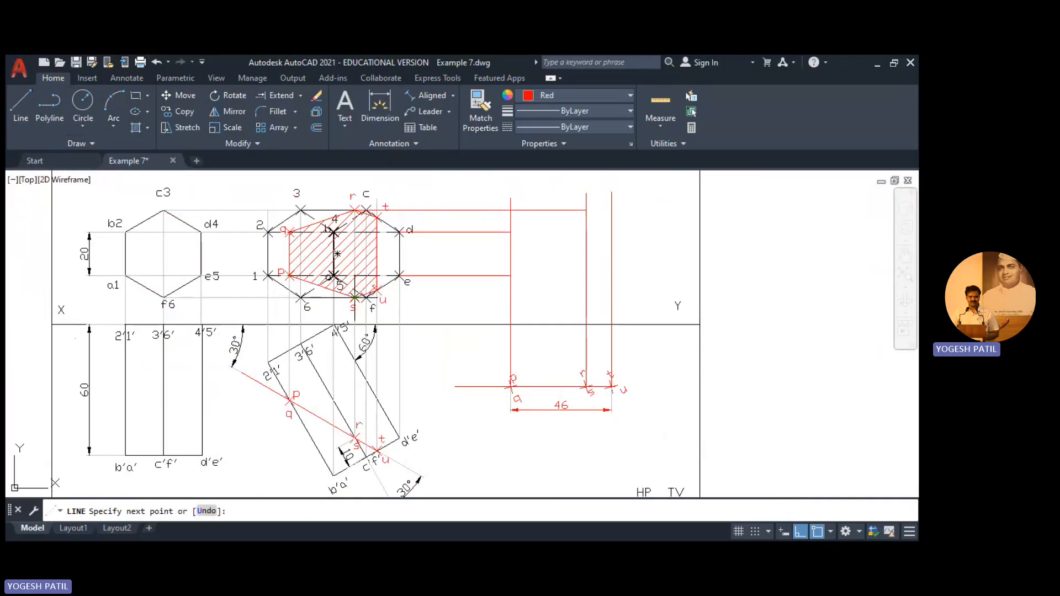
{"action": "left_click", "coordinate": [585, 298]}
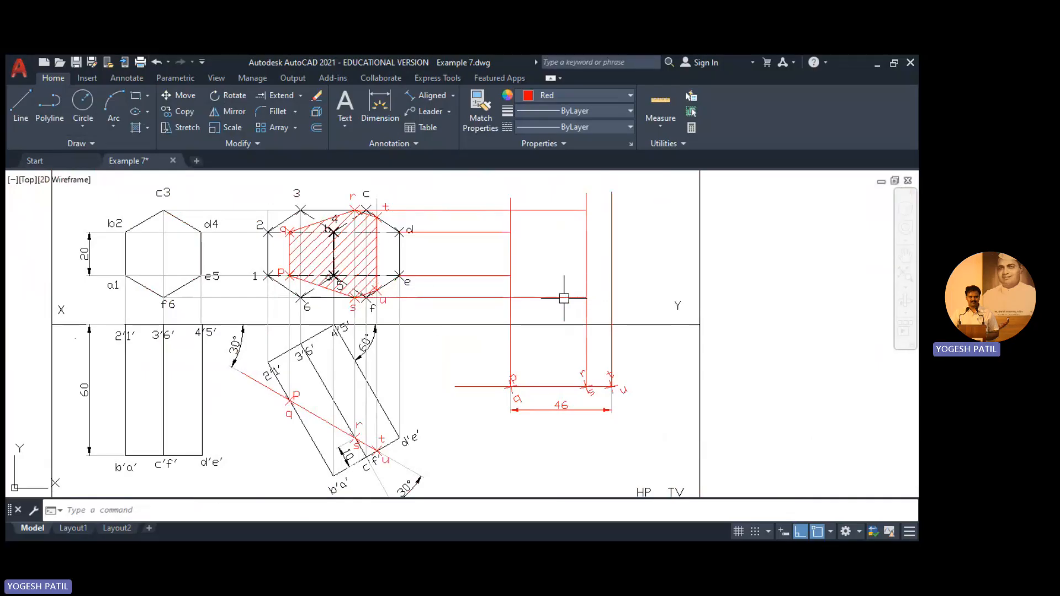
Draw a horizontal red line from section point t in the top view to the vertical line through t–u
{"action": "left_click", "coordinate": [20, 105]}
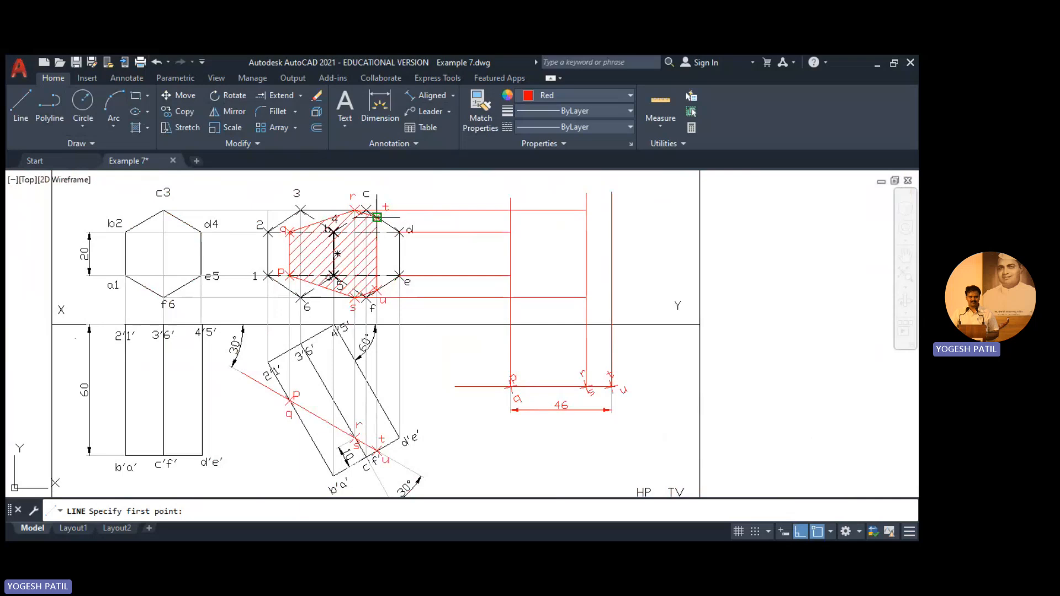
{"action": "left_click", "coordinate": [382, 211]}
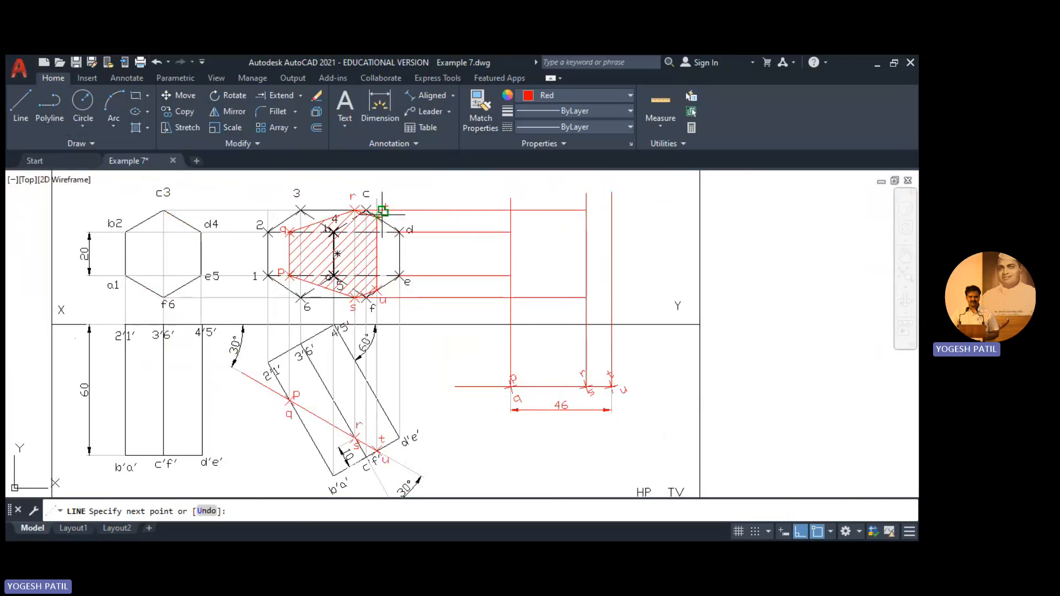
{"action": "left_click", "coordinate": [611, 218]}
{"action": "key", "text": "Escape"}
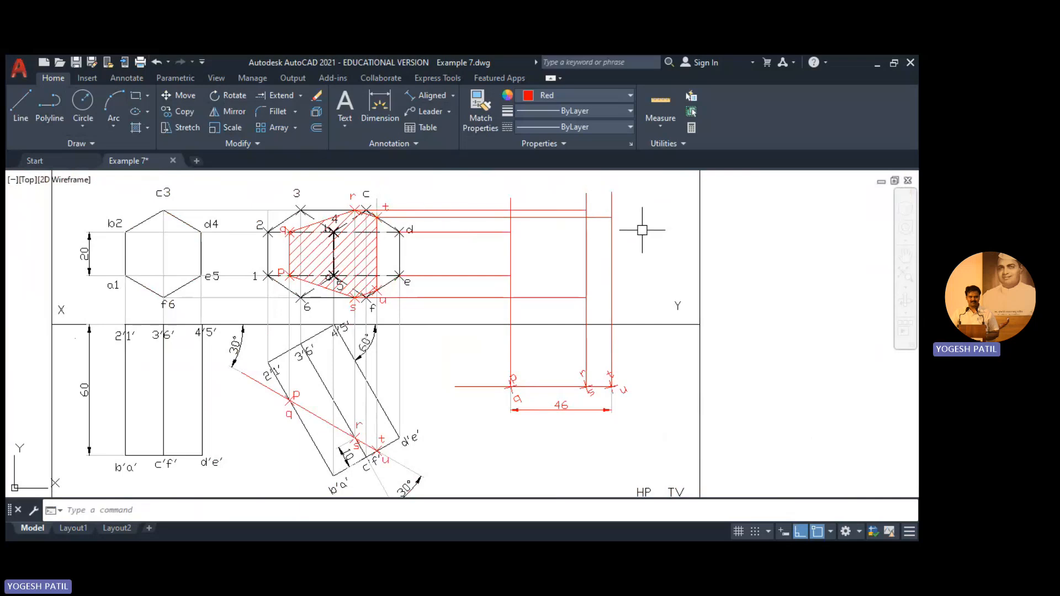
Try a horizontal red line from near section point u to the t–u vertical, and delete it
{"action": "left_click", "coordinate": [26, 102]}
{"action": "left_click", "coordinate": [376, 299]}
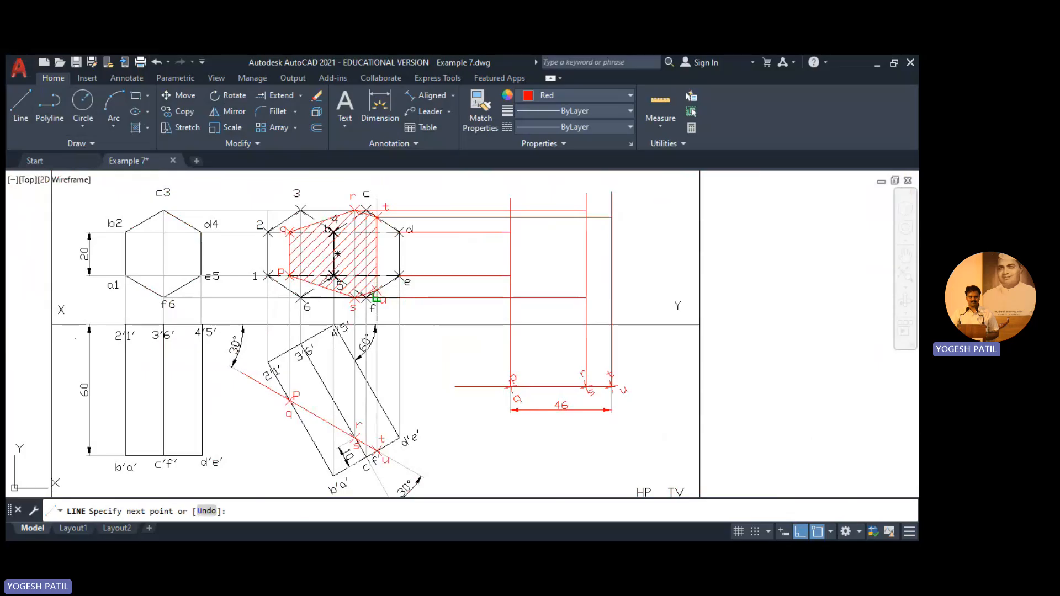
{"action": "left_click", "coordinate": [611, 290]}
{"action": "key", "text": "Escape"}
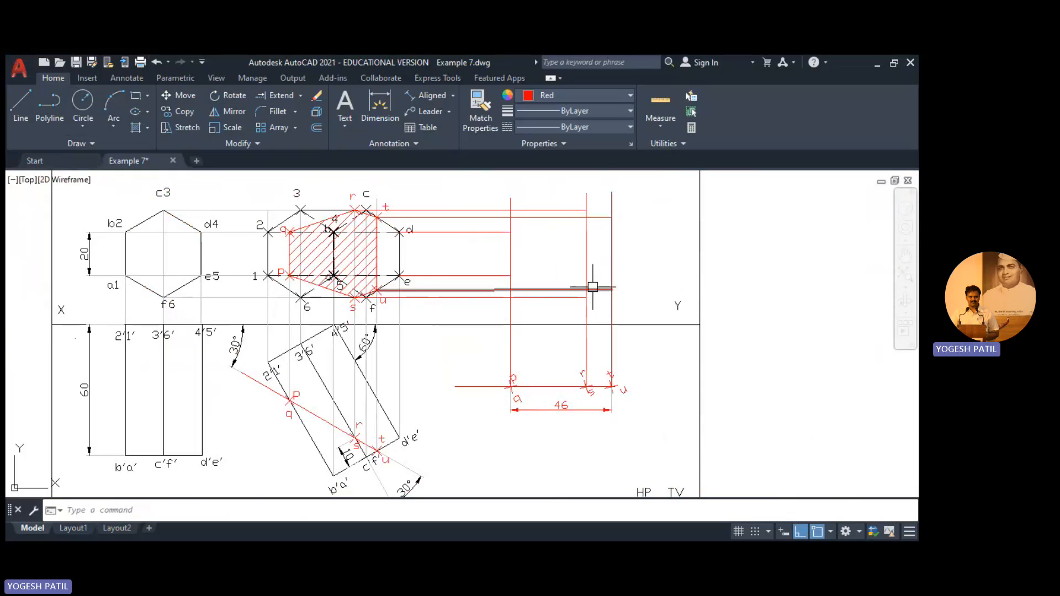
{"action": "left_click", "coordinate": [540, 289]}
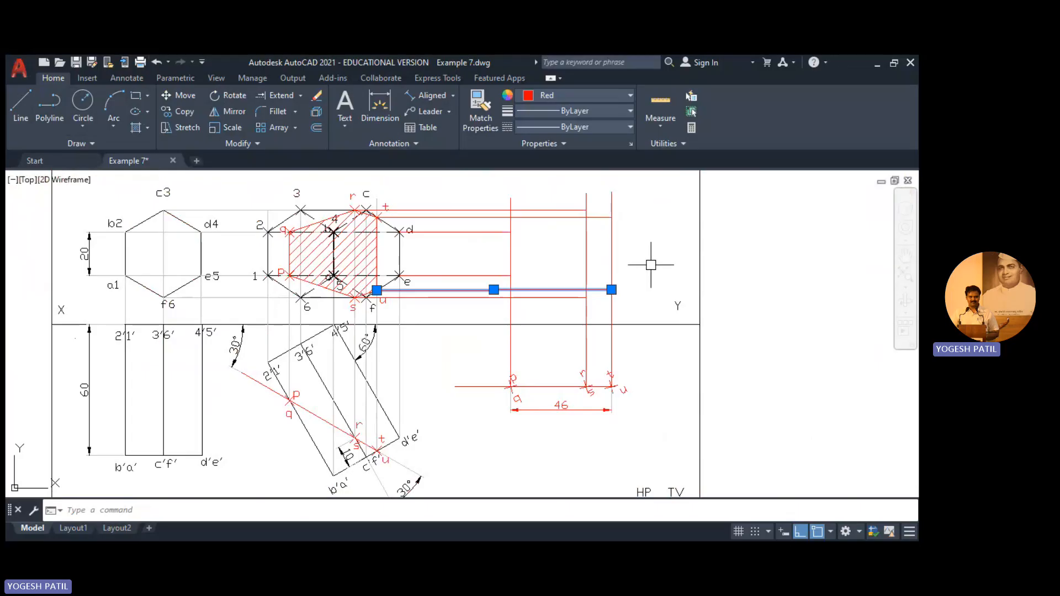
{"action": "key", "text": "Delete"}
Draw a horizontal red line exactly from section point u in the top view to the vertical line through t–u
{"action": "left_click", "coordinate": [13, 112]}
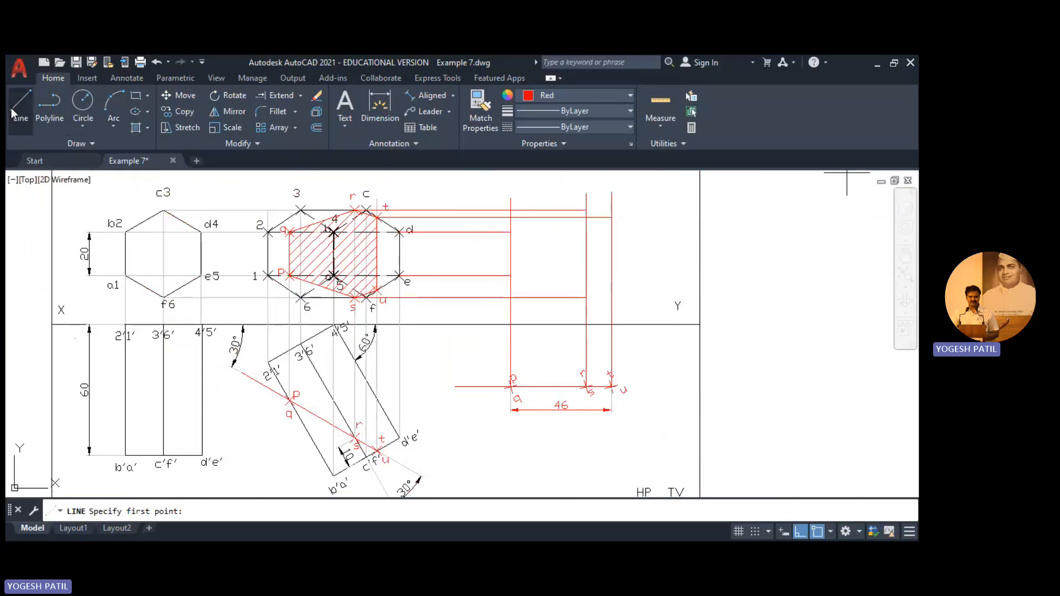
{"action": "scroll", "coordinate": [369, 292], "scroll_direction": "up", "scroll_amount": 6}
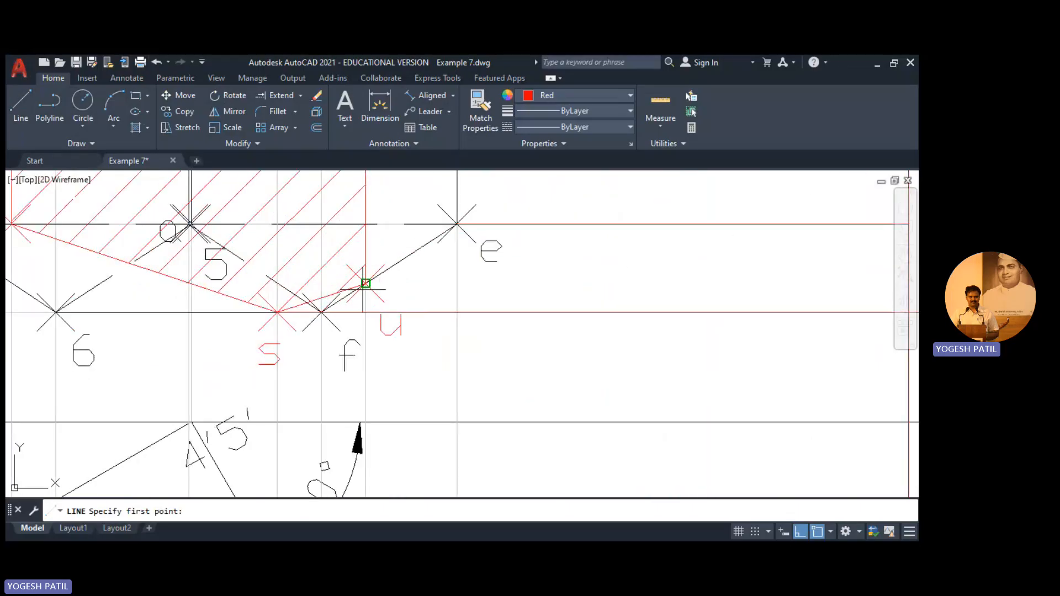
{"action": "left_click", "coordinate": [365, 283]}
{"action": "scroll", "coordinate": [663, 284], "scroll_direction": "down", "scroll_amount": 4}
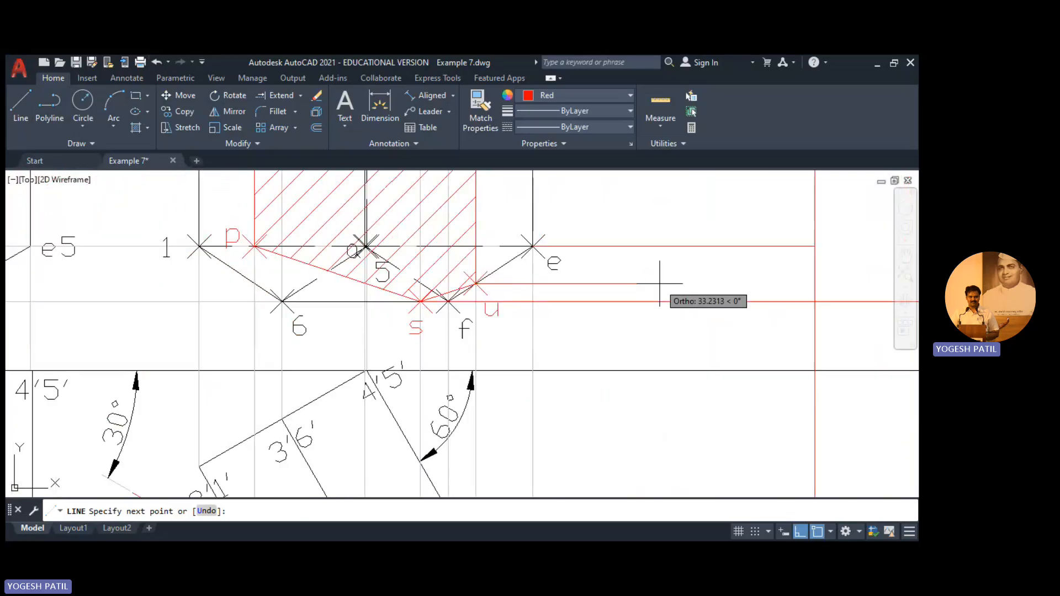
{"action": "middle_click_drag", "start_coordinate": [680, 280], "coordinate": [483, 275]}
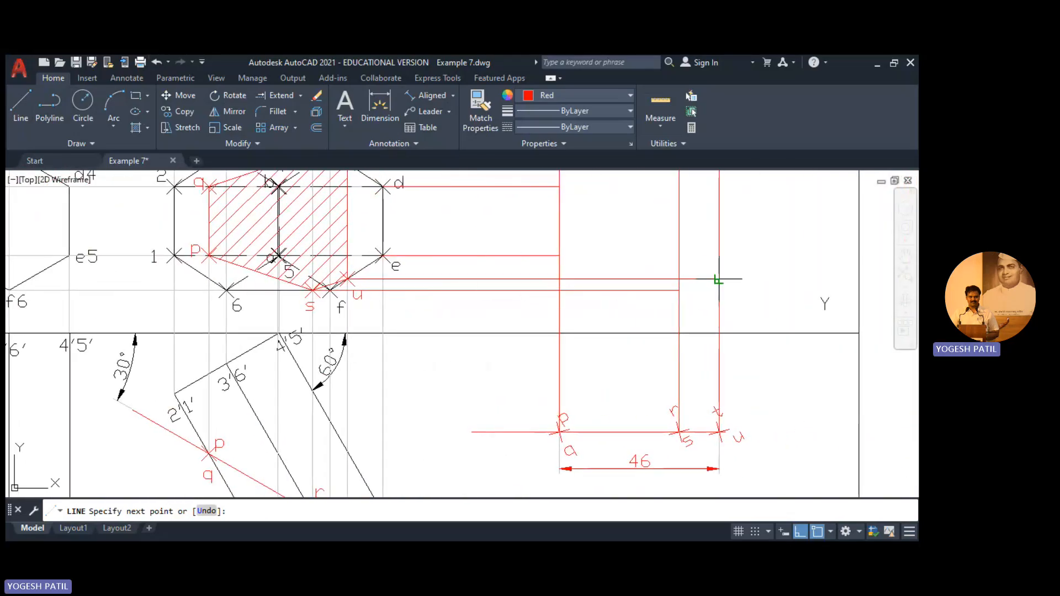
{"action": "left_click", "coordinate": [719, 279]}
{"action": "key", "text": "Return"}
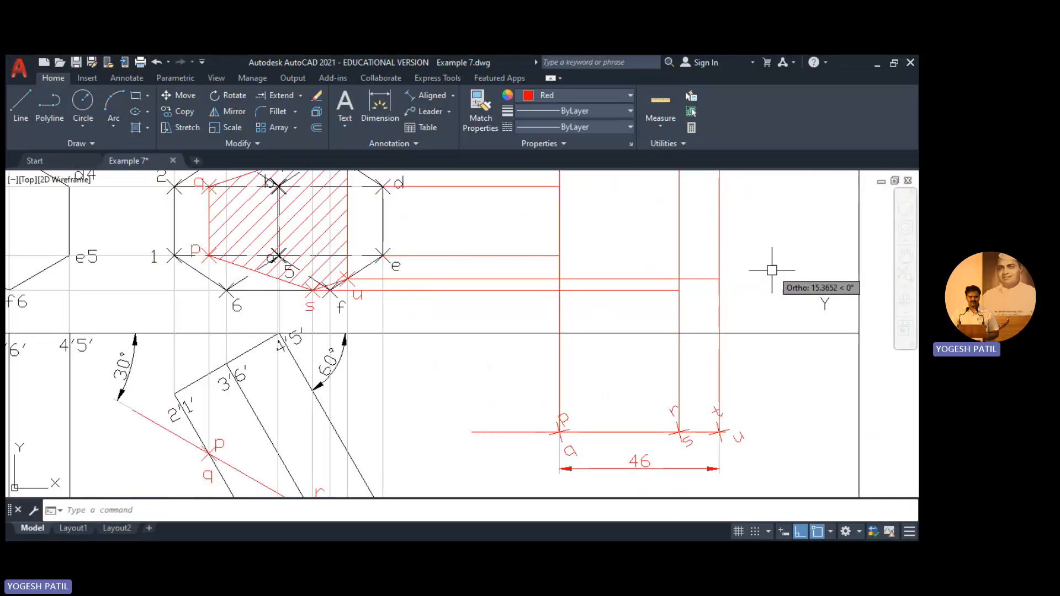
Place points at the six intersections of the horizontal projection lines with the p–q, r–s and t–u vertical lines
{"action": "scroll", "coordinate": [772, 271], "scroll_direction": "down", "scroll_amount": 1}
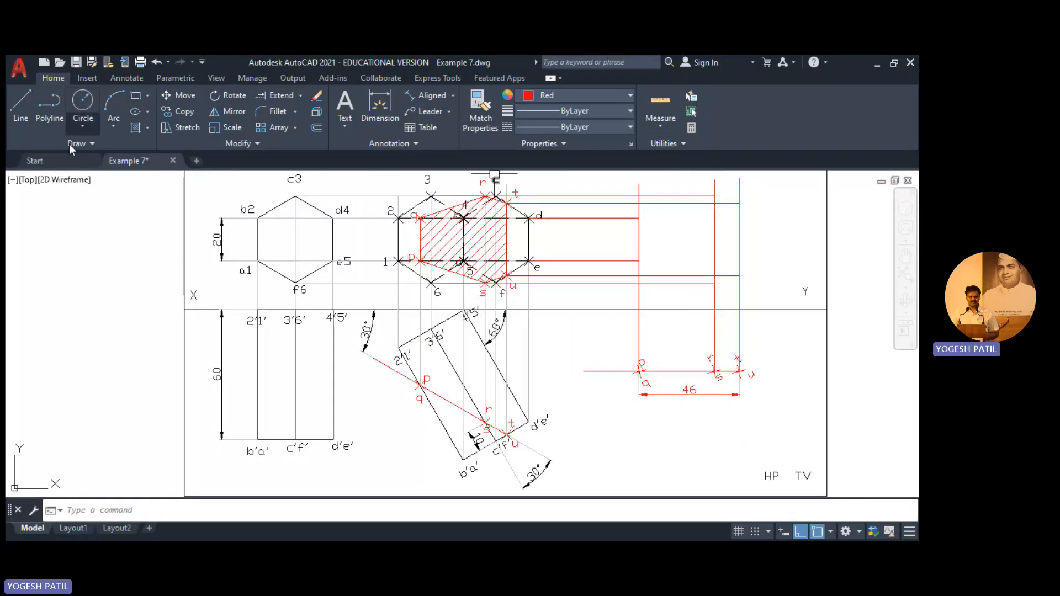
{"action": "left_click", "coordinate": [91, 146]}
{"action": "left_click", "coordinate": [82, 157]}
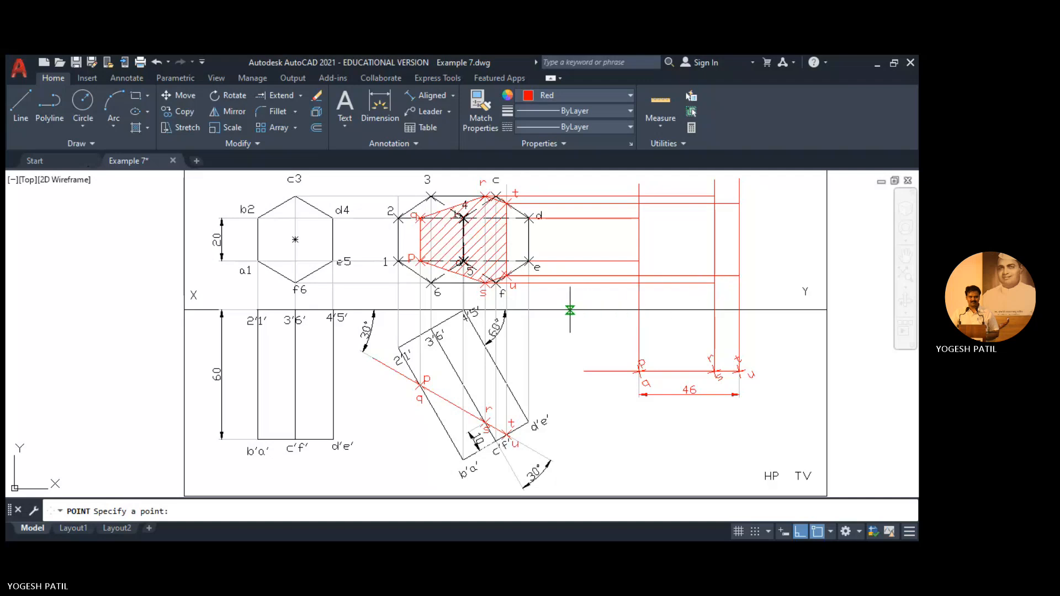
{"action": "left_click", "coordinate": [638, 261]}
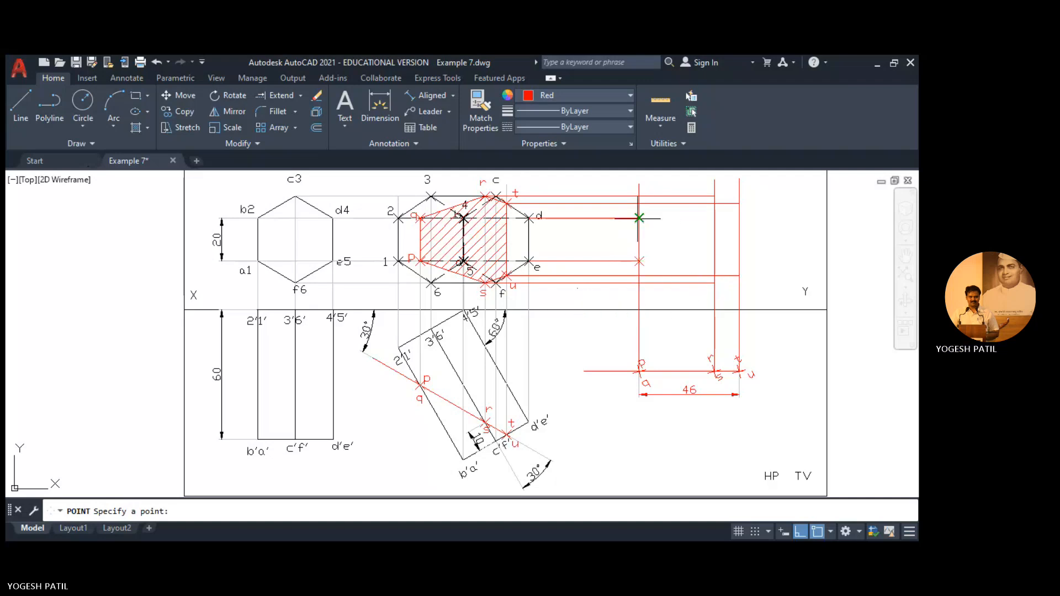
{"action": "left_click", "coordinate": [639, 218]}
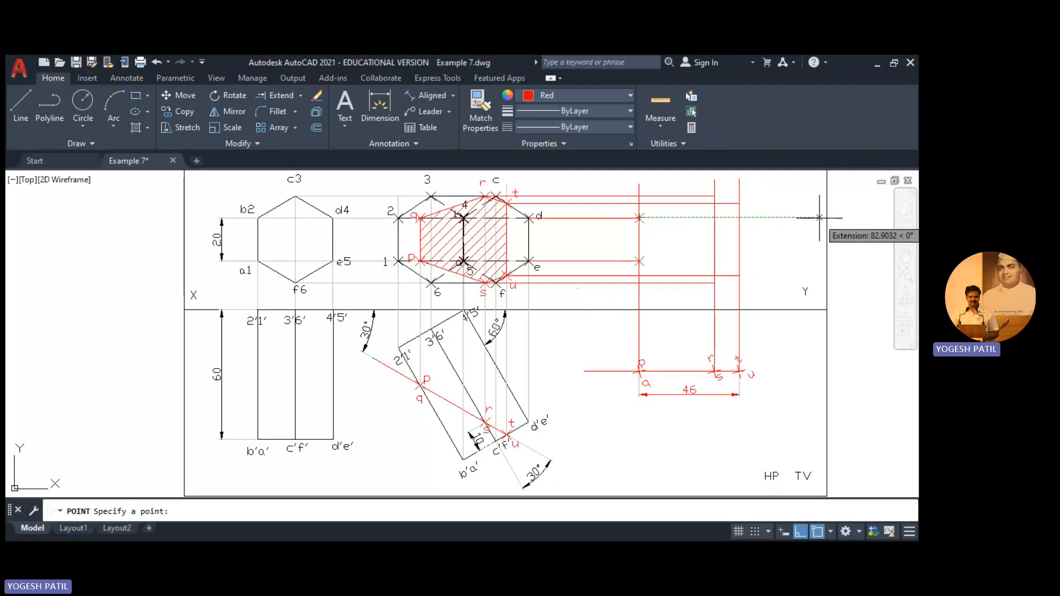
{"action": "left_click", "coordinate": [714, 196]}
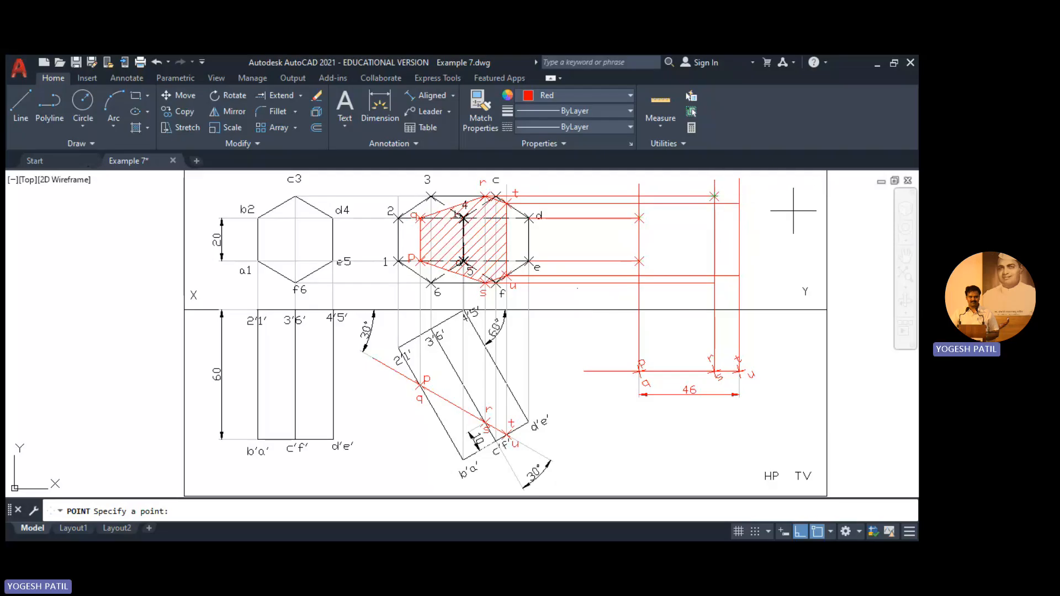
{"action": "left_click", "coordinate": [739, 204]}
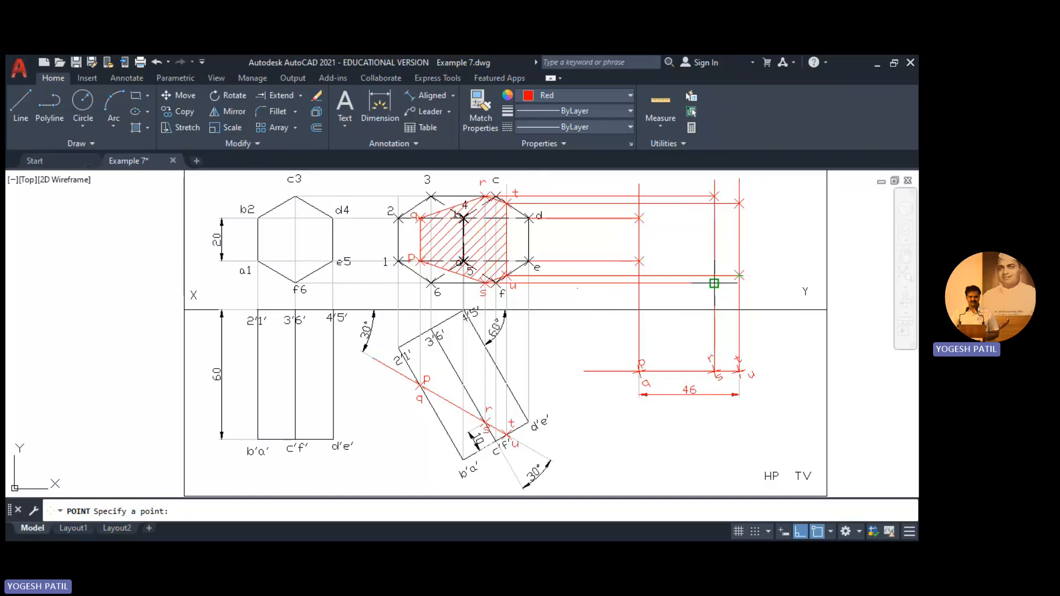
{"action": "key", "text": "Escape"}
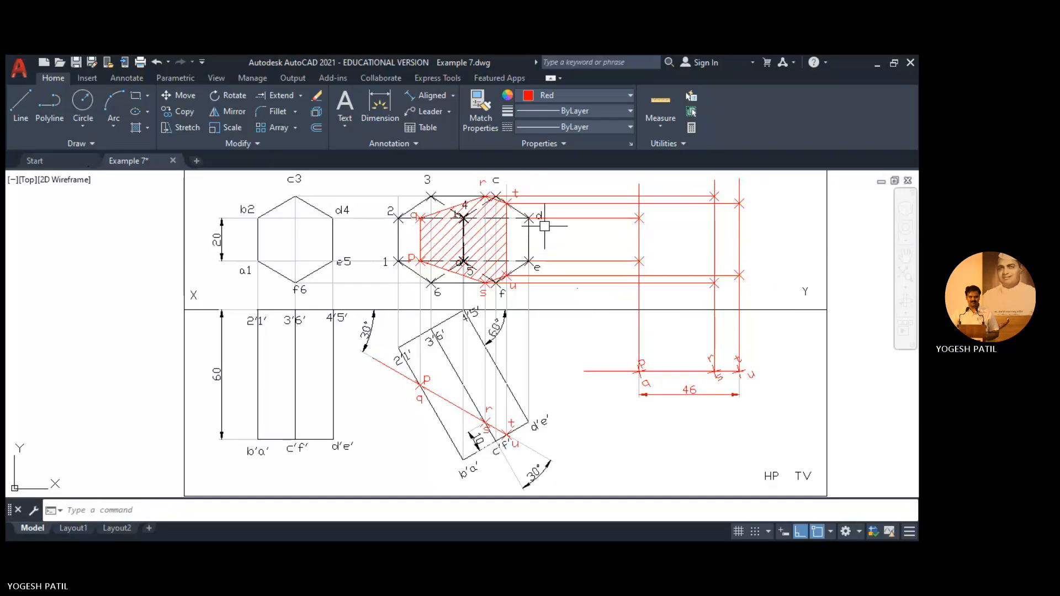
Change the colour of the horizontal projection lines and the three vertical lines of the true shape to 9
{"action": "left_click", "coordinate": [593, 196]}
{"action": "left_click", "coordinate": [618, 204]}
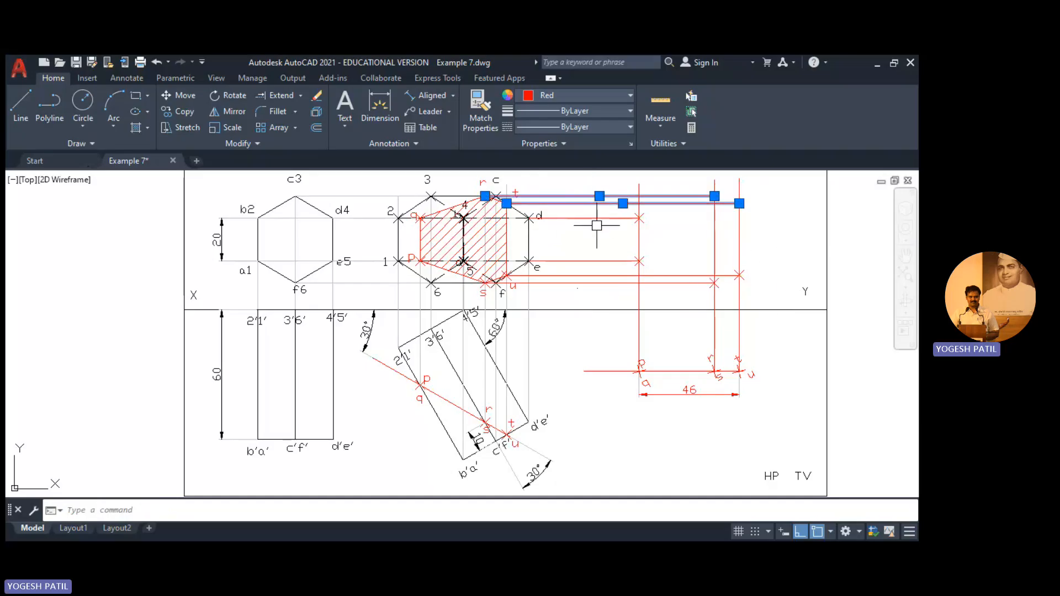
{"action": "left_click", "coordinate": [597, 218]}
{"action": "left_click", "coordinate": [639, 191]}
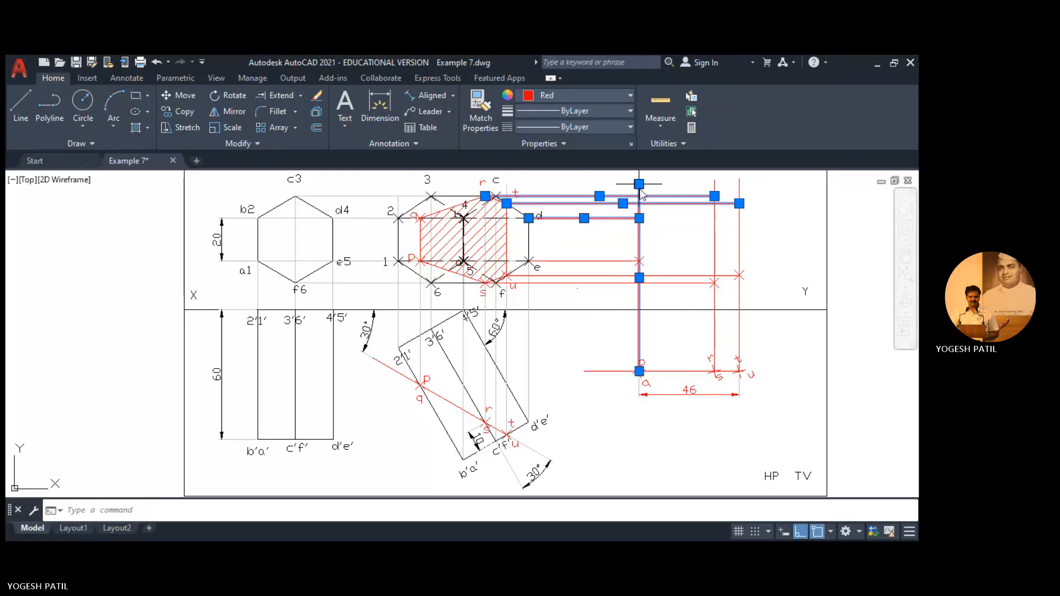
{"action": "left_click", "coordinate": [716, 183]}
{"action": "left_click", "coordinate": [740, 182]}
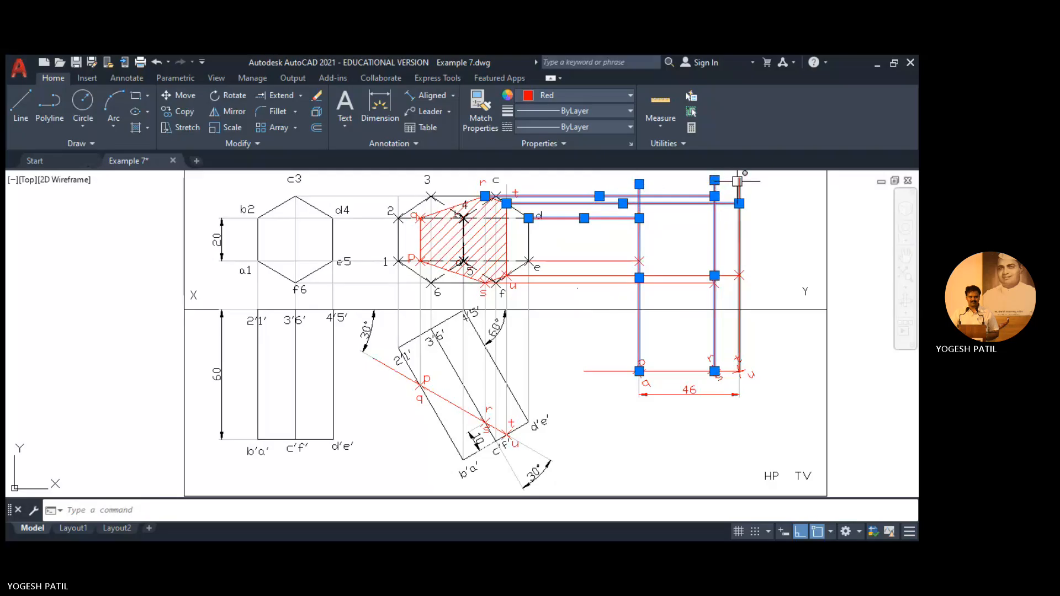
{"action": "left_click", "coordinate": [600, 262]}
{"action": "left_click", "coordinate": [602, 276]}
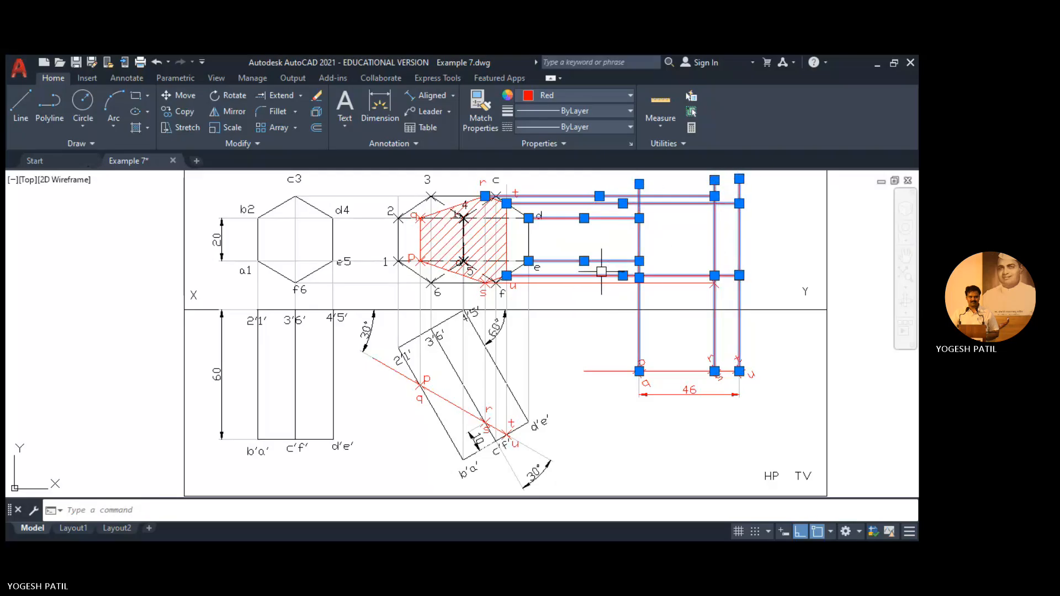
{"action": "left_click", "coordinate": [600, 282]}
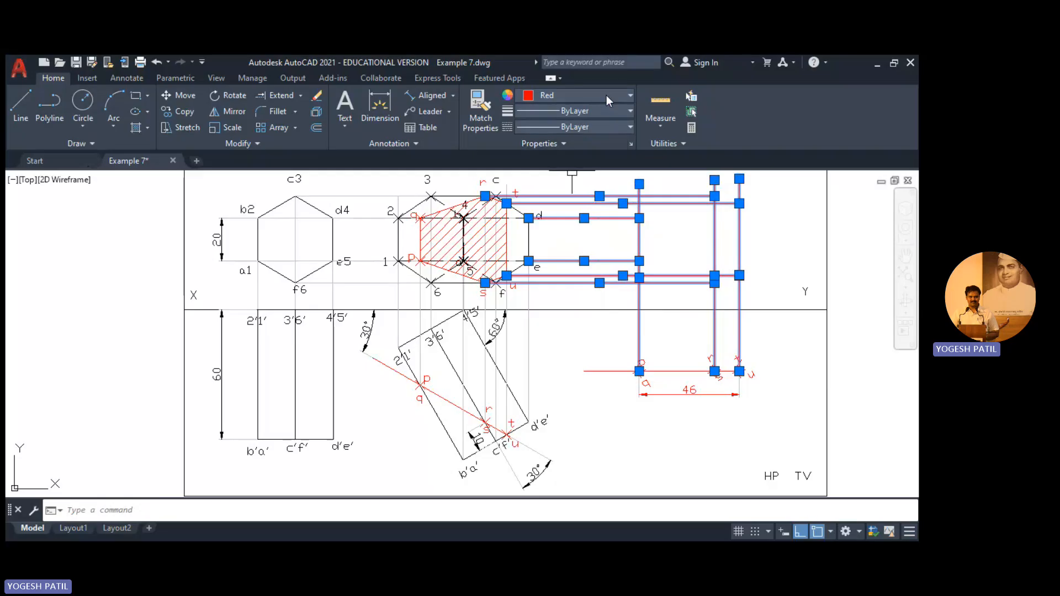
{"action": "key", "text": "Delete"}
{"action": "key", "text": "ctrl+z"}
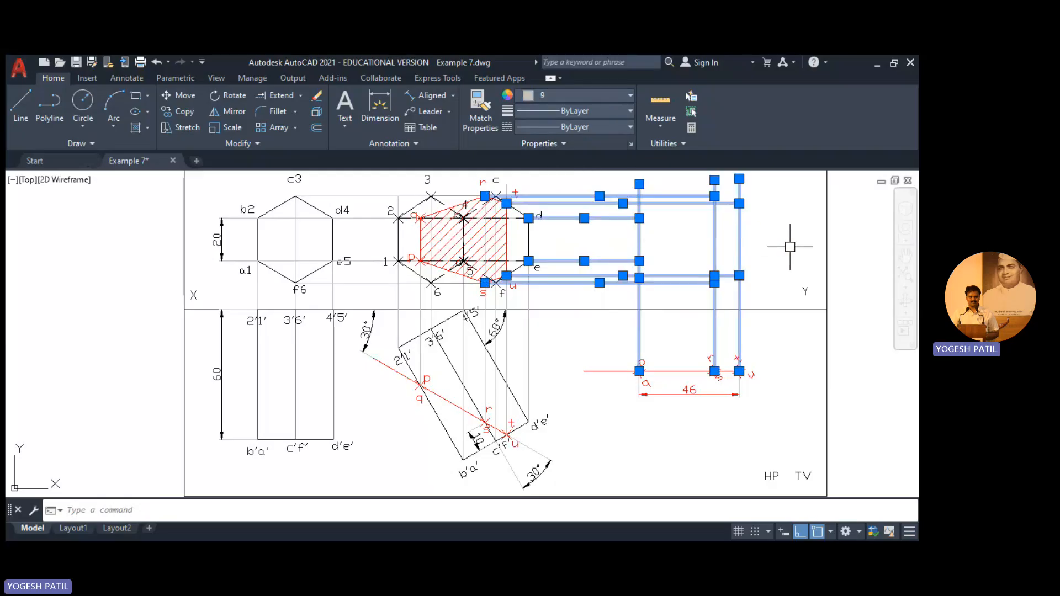
{"action": "key", "text": "Delete"}
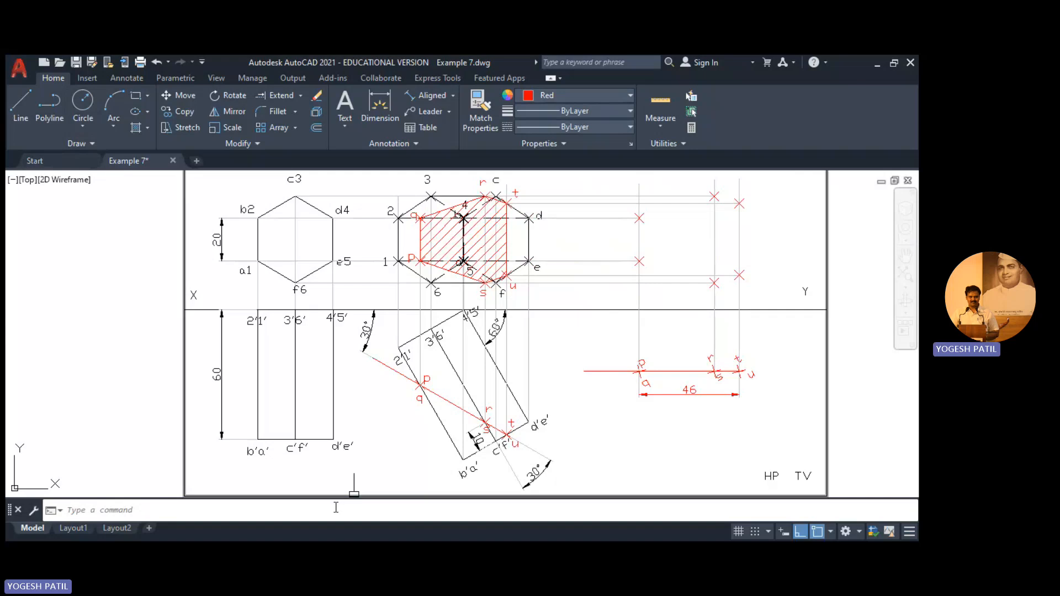
Label the six marked points p, q, r, t, u and s with single-line text of height 3.5
{"action": "type", "text": "te"}
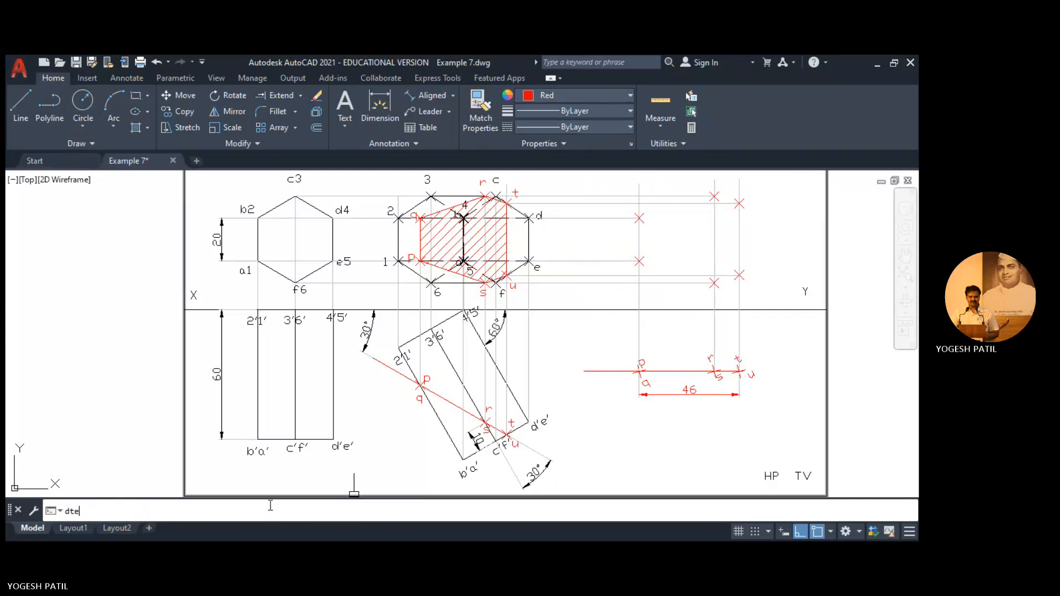
{"action": "key", "text": "Return"}
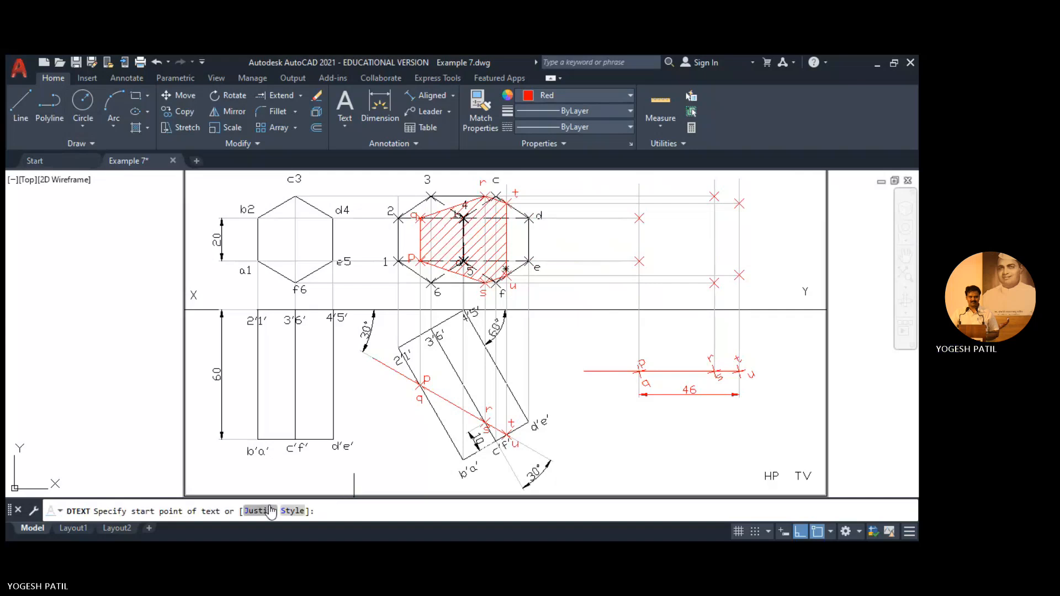
{"action": "left_click", "coordinate": [762, 246]}
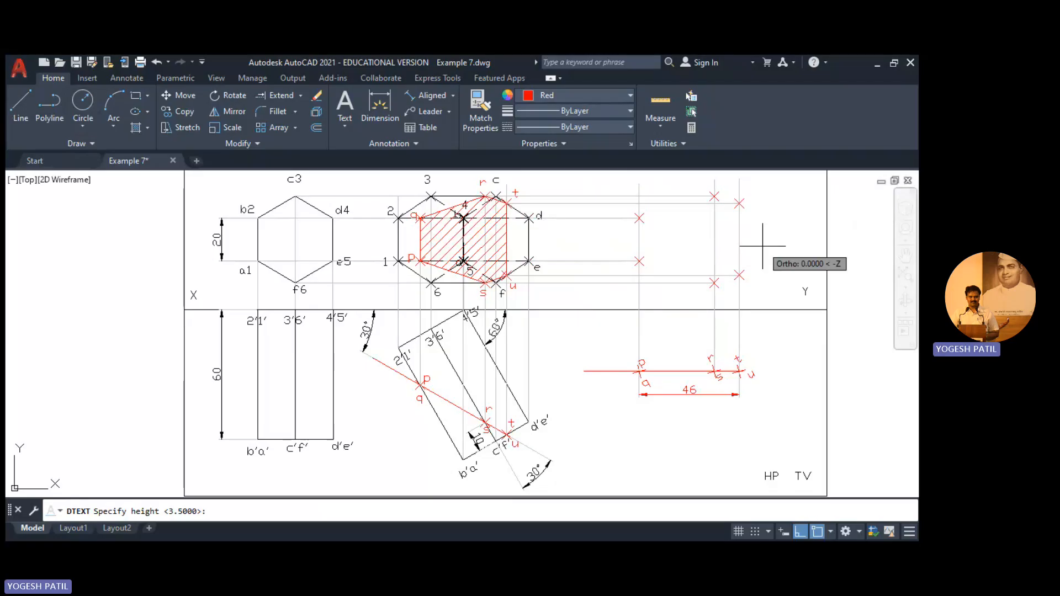
{"action": "key", "text": "Return"}
{"action": "key", "text": "Return"}
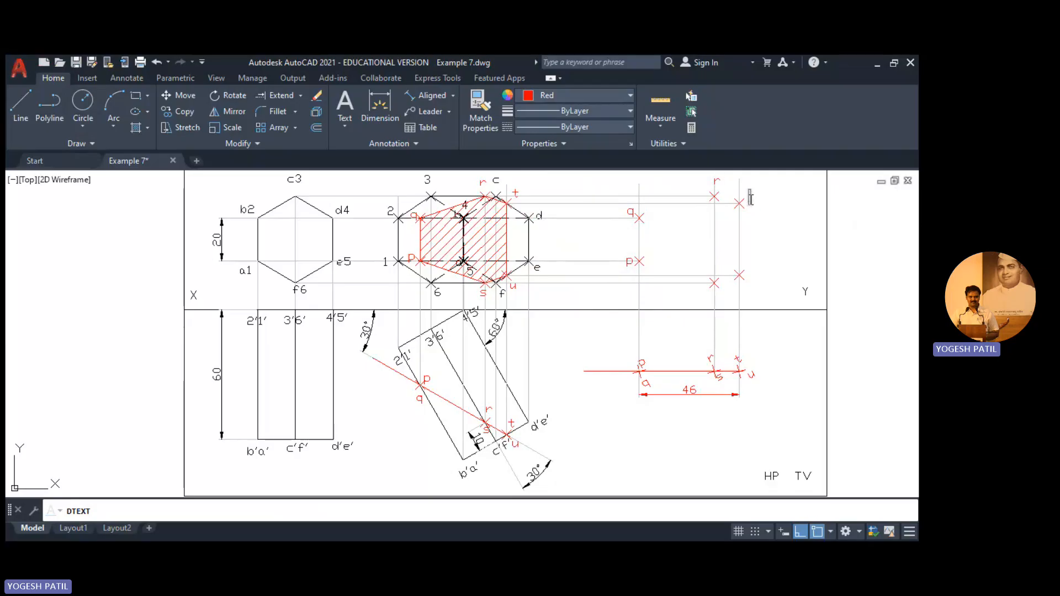
{"action": "type", "text": "t"}
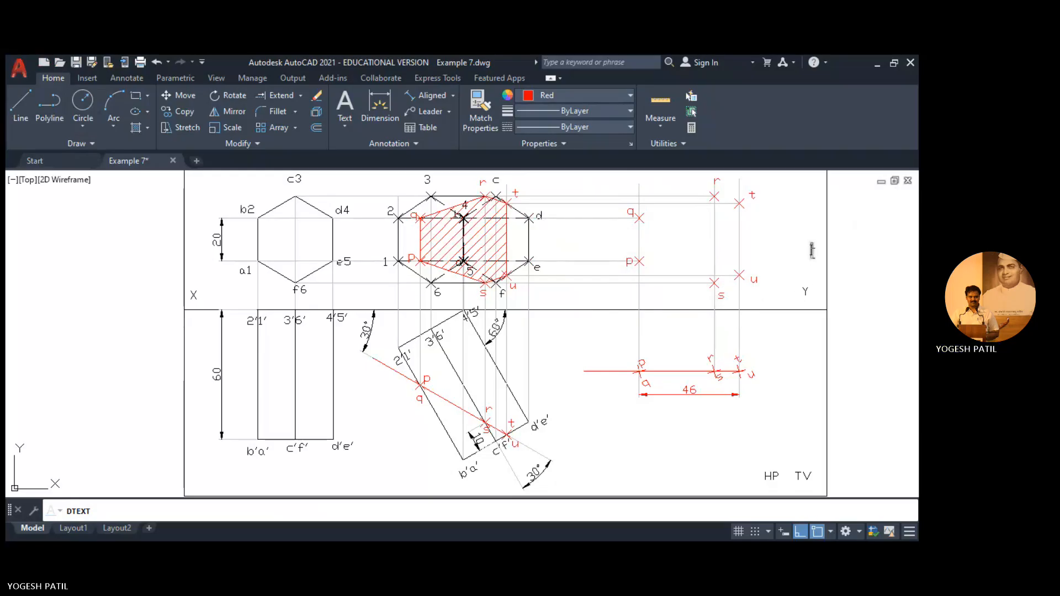
{"action": "key", "text": "Return"}
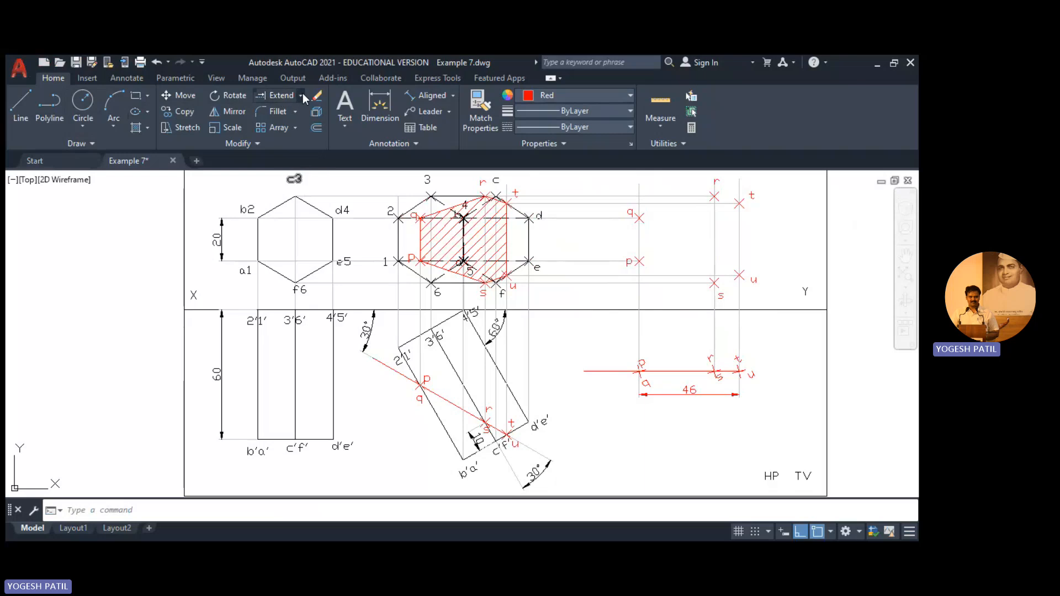
Trim the excess upper ends of the three vertical projection lines at the horizontal projectors
{"action": "left_click", "coordinate": [302, 95]}
{"action": "left_click", "coordinate": [283, 107]}
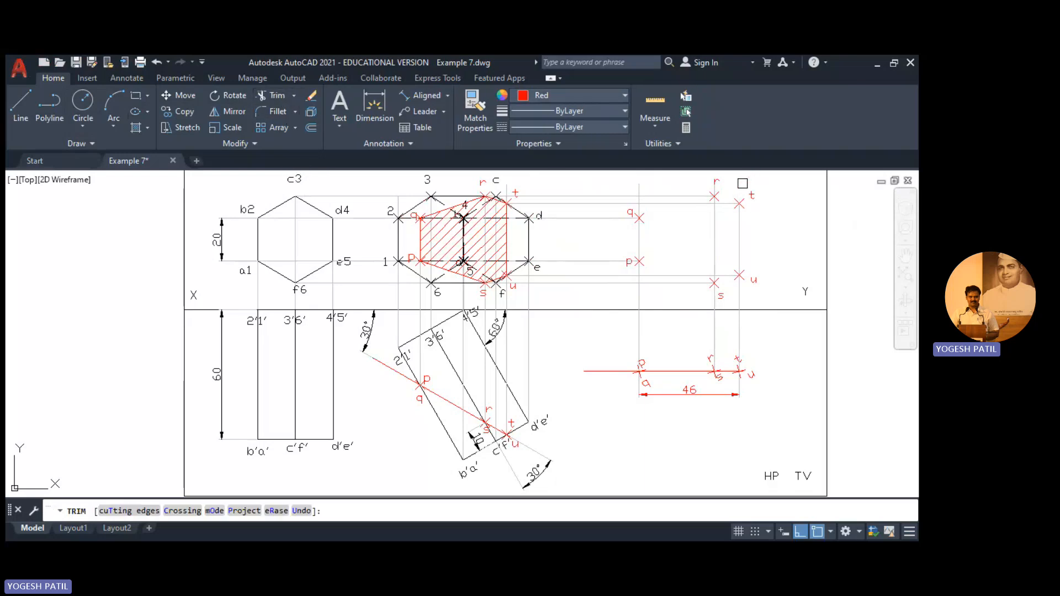
{"action": "scroll", "coordinate": [735, 186], "scroll_direction": "up", "scroll_amount": 2}
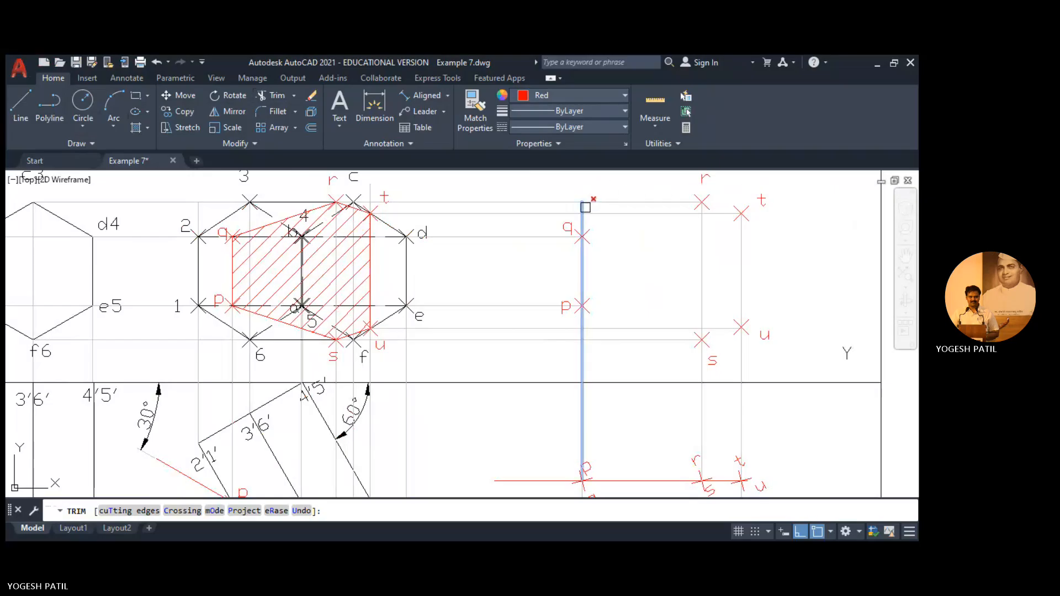
{"action": "key", "text": "Escape"}
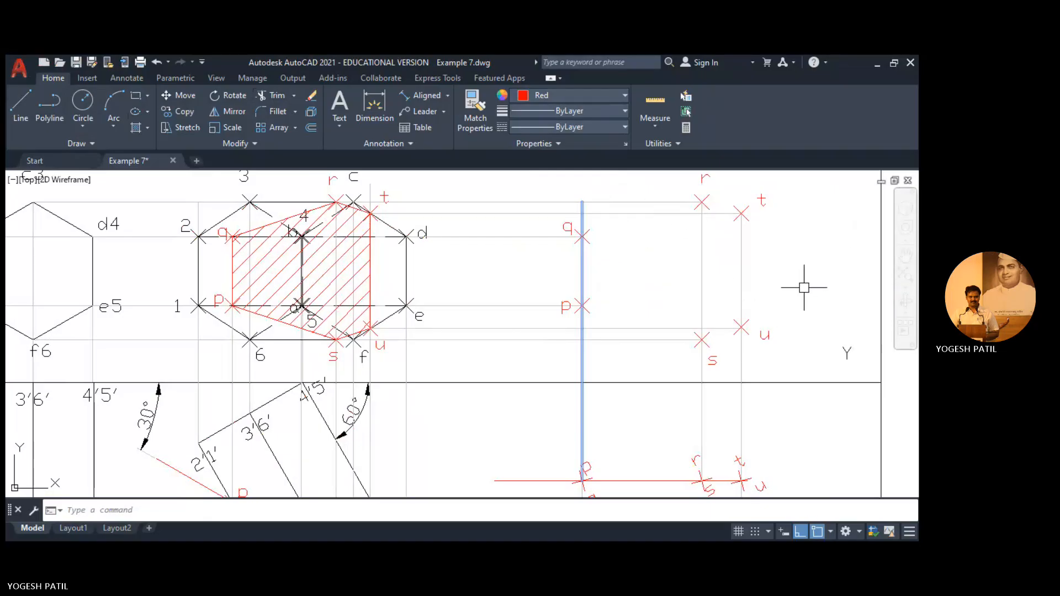
Draw a closed red polyline through the true-shape points p, q, r, t, u and s
{"action": "left_click", "coordinate": [49, 104]}
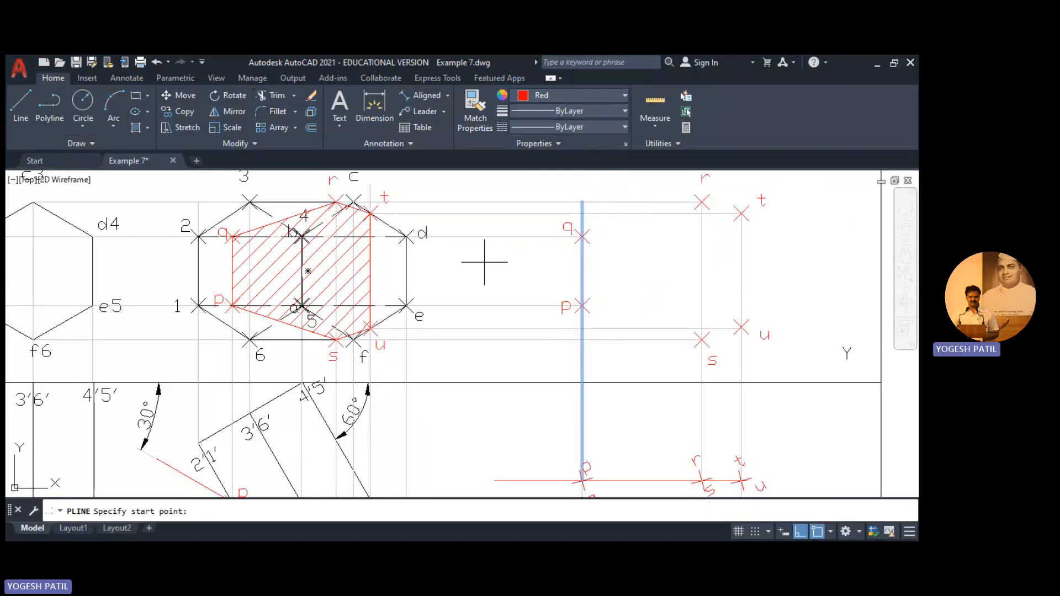
{"action": "left_click", "coordinate": [582, 306]}
{"action": "left_click", "coordinate": [582, 237]}
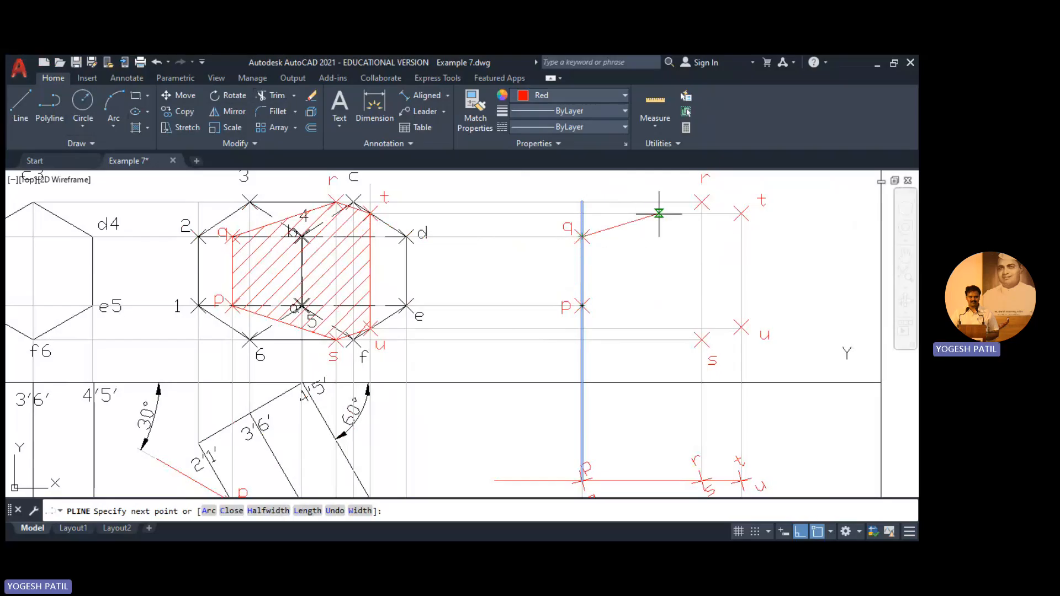
{"action": "left_click", "coordinate": [702, 203]}
{"action": "left_click", "coordinate": [741, 214]}
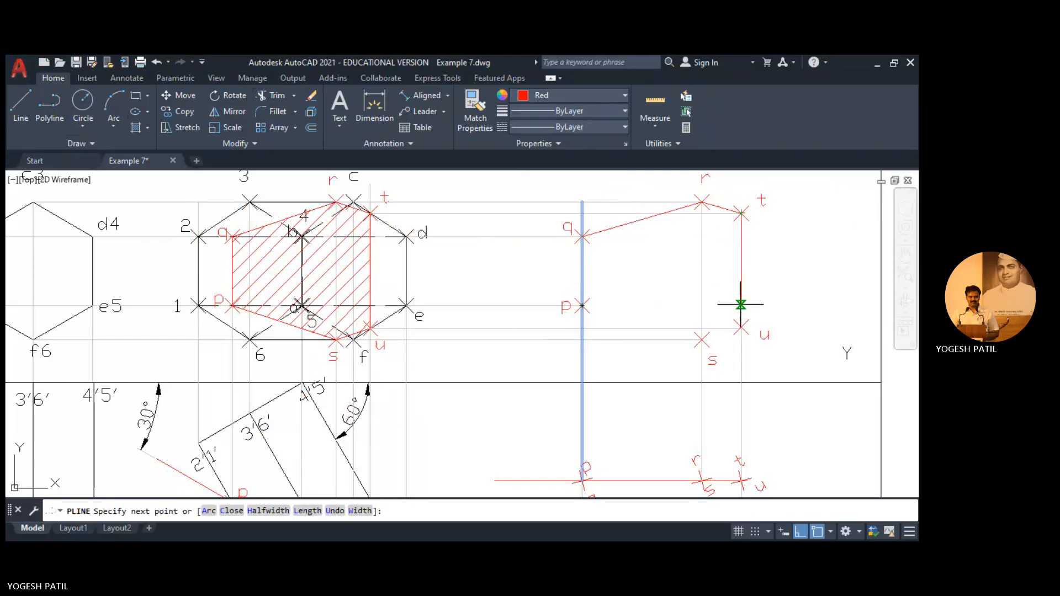
{"action": "left_click", "coordinate": [741, 327]}
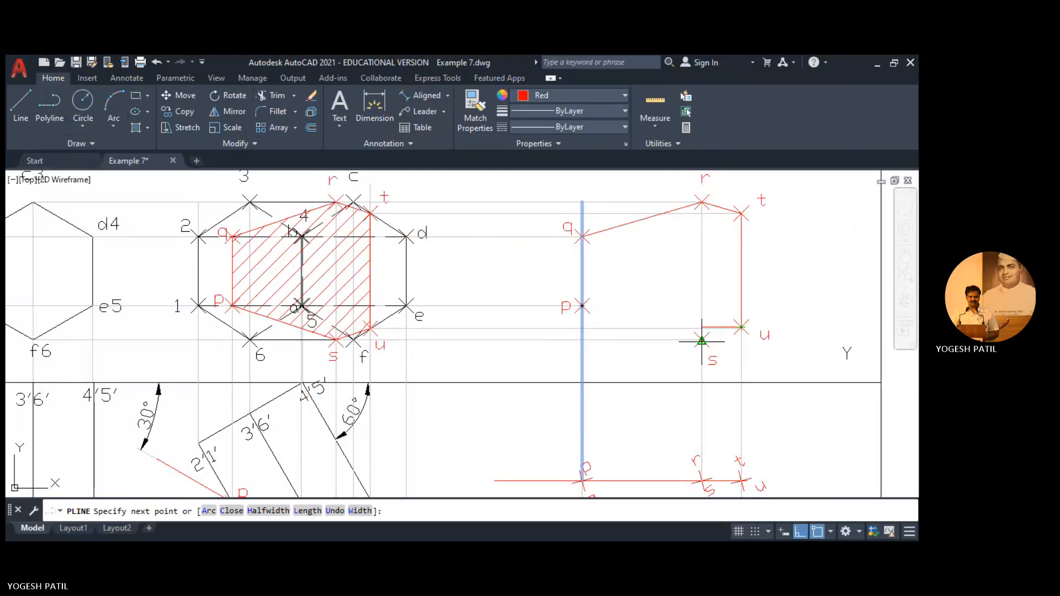
{"action": "left_click", "coordinate": [701, 339]}
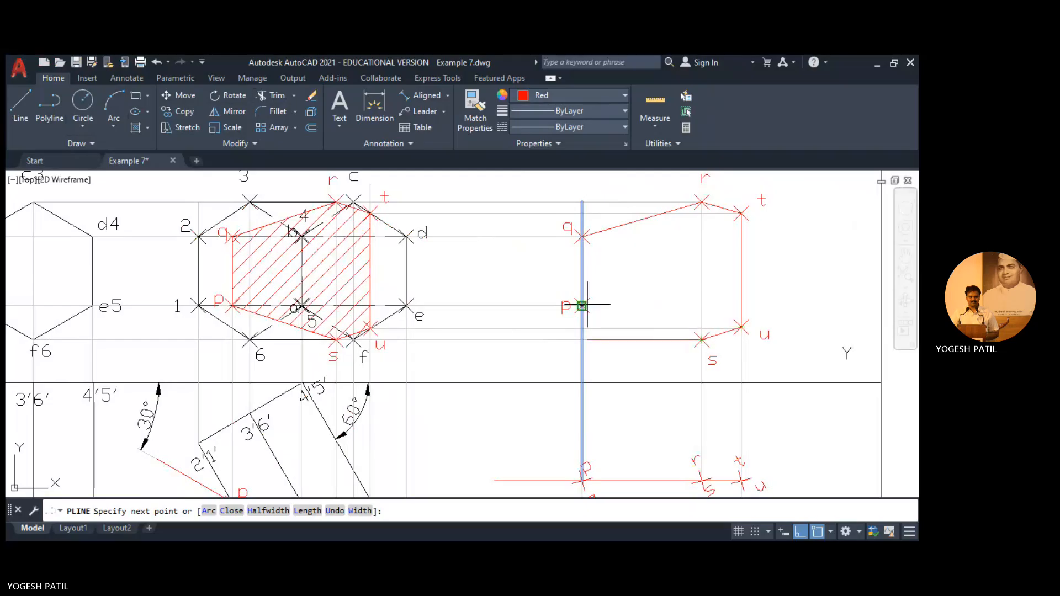
{"action": "left_click", "coordinate": [582, 305]}
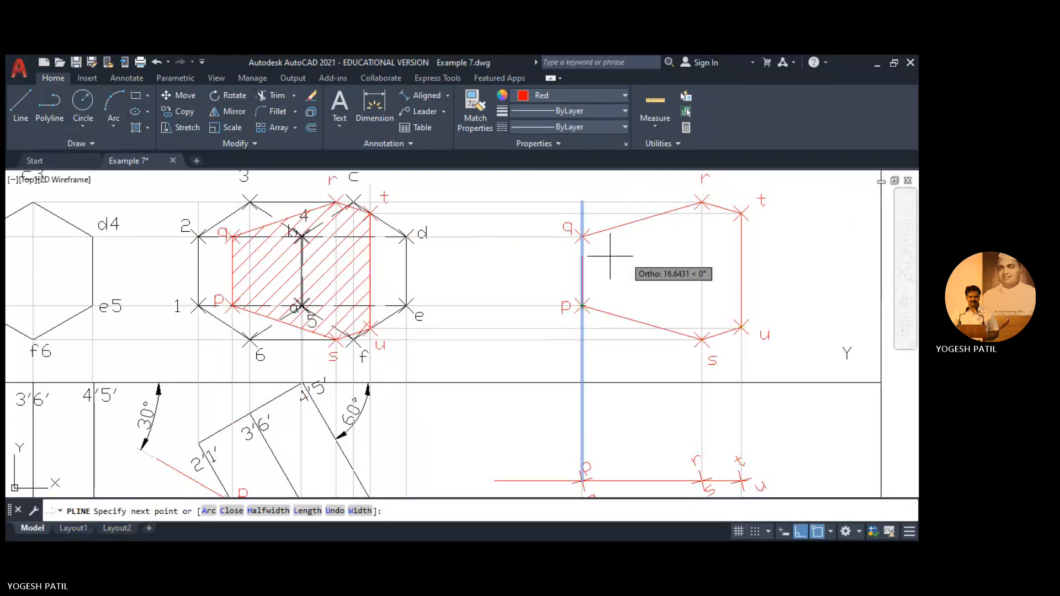
{"action": "left_click", "coordinate": [583, 237]}
{"action": "key", "text": "Return"}
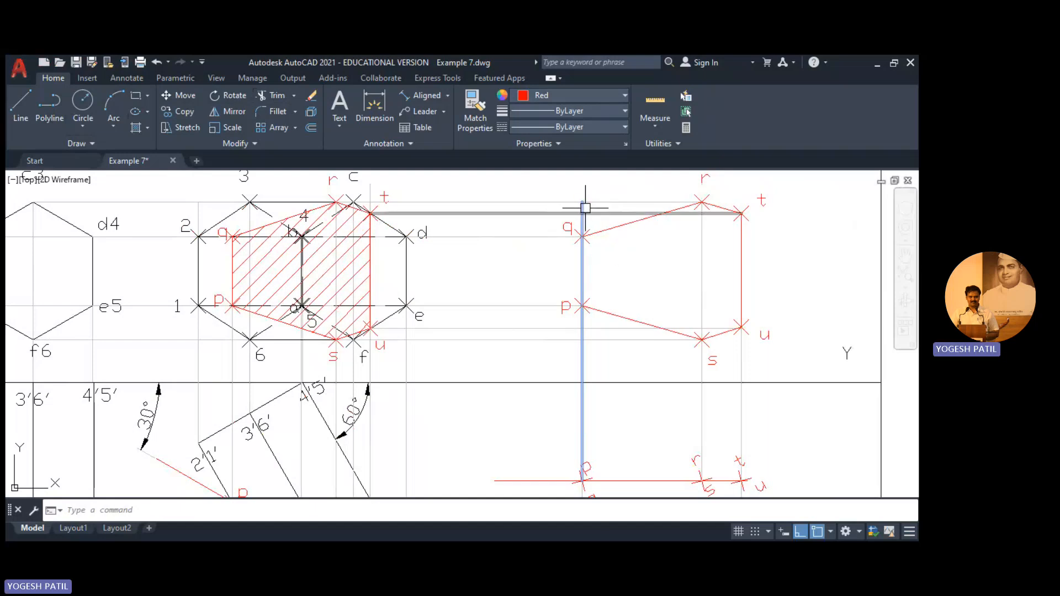
Hatch the closed true-shape outline p–q–r–t–u–s in red at scale 1
{"action": "scroll", "coordinate": [801, 260], "scroll_direction": "down", "scroll_amount": 2}
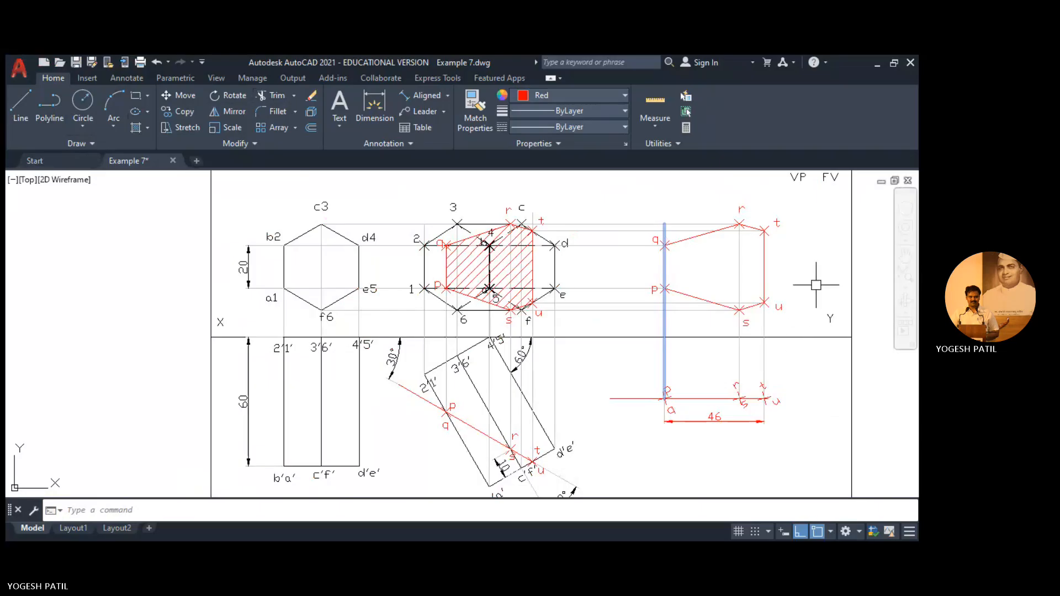
{"action": "left_click", "coordinate": [136, 128]}
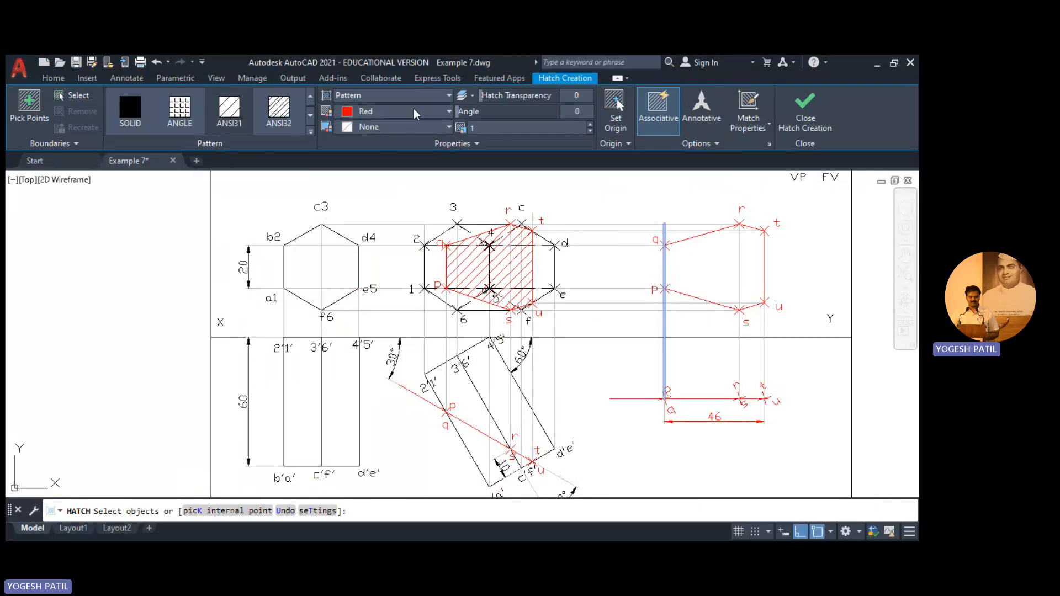
{"action": "left_click", "coordinate": [762, 268]}
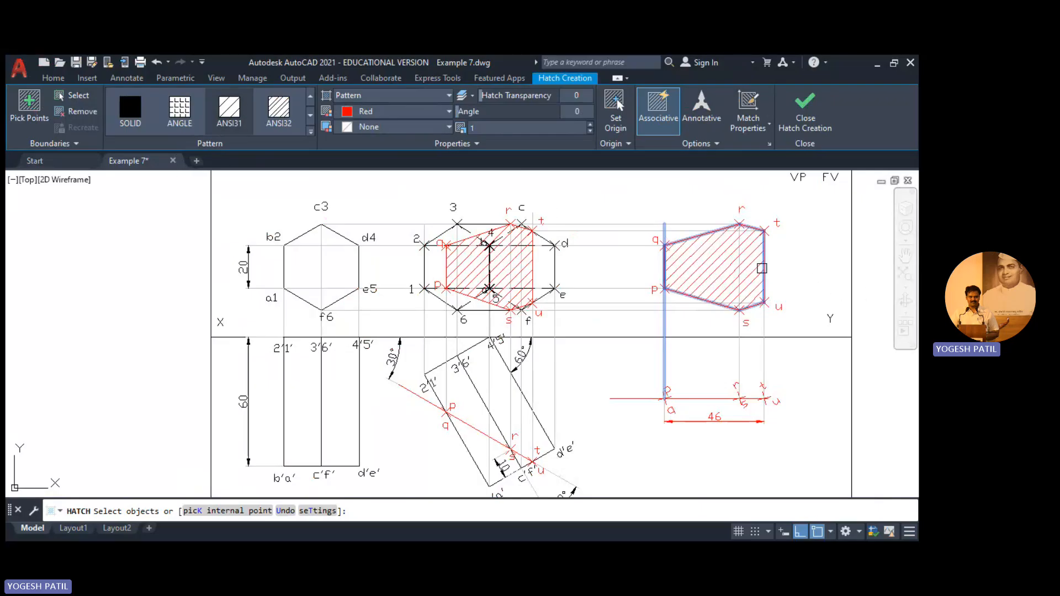
{"action": "key", "text": "Return"}
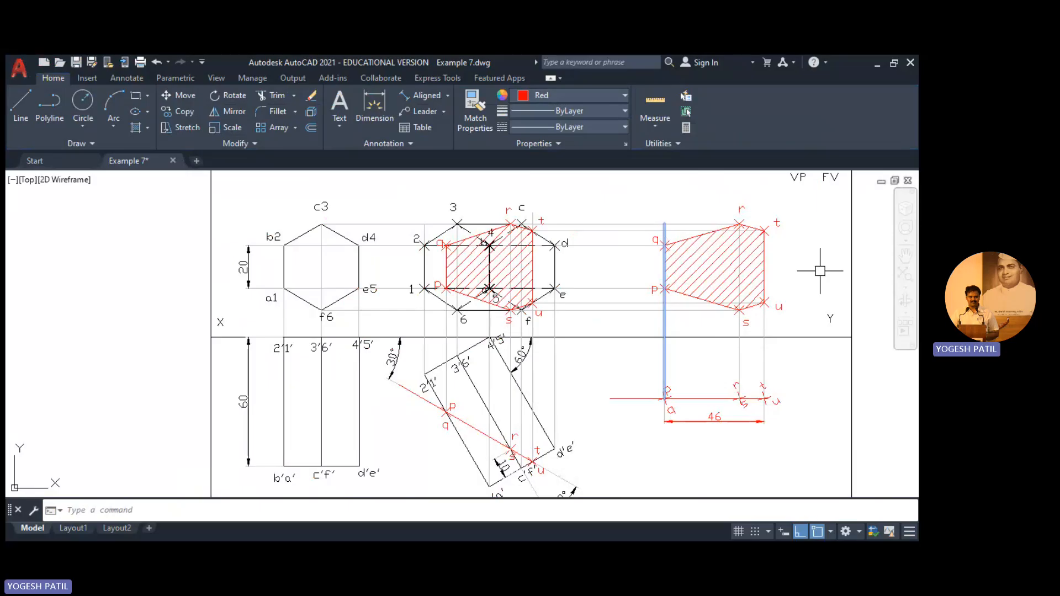
Add an aligned dimension to the vertical edge t–u of the hatched true shape, placed outside the outline
{"action": "left_click", "coordinate": [416, 97]}
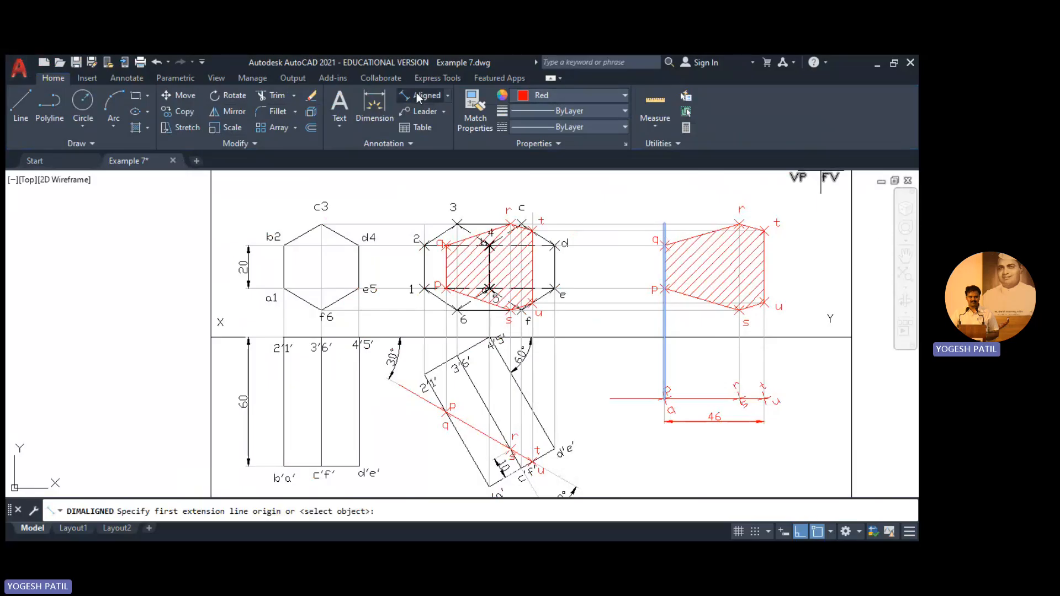
{"action": "left_click", "coordinate": [764, 231]}
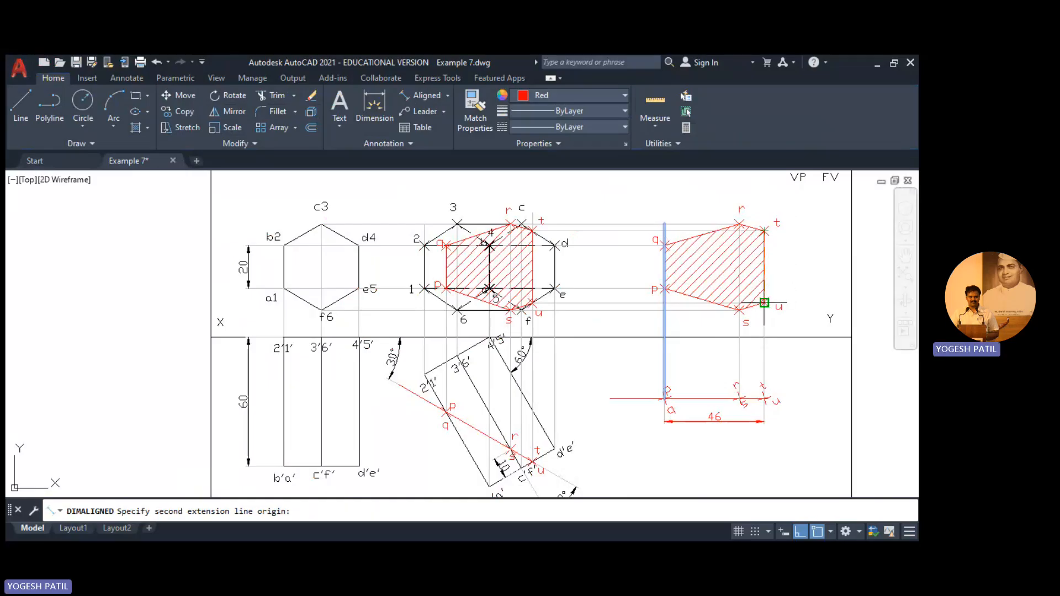
{"action": "left_click", "coordinate": [764, 302]}
{"action": "left_click", "coordinate": [807, 310]}
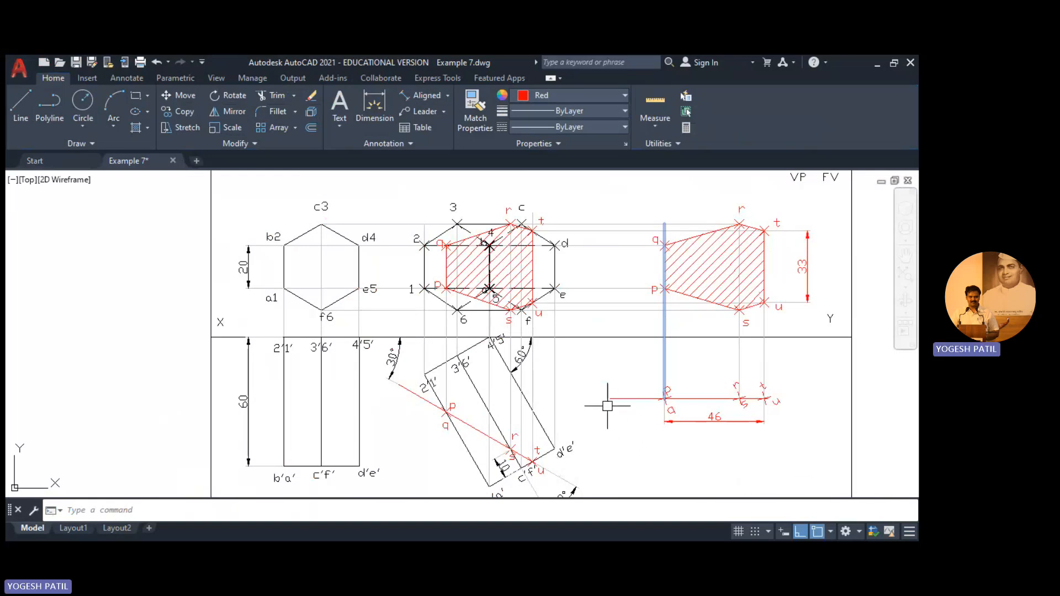
Delete the thick blue vertical line running through true-shape points q and p down to the red section line
{"action": "key", "text": "Return"}
{"action": "left_click", "coordinate": [101, 510]}
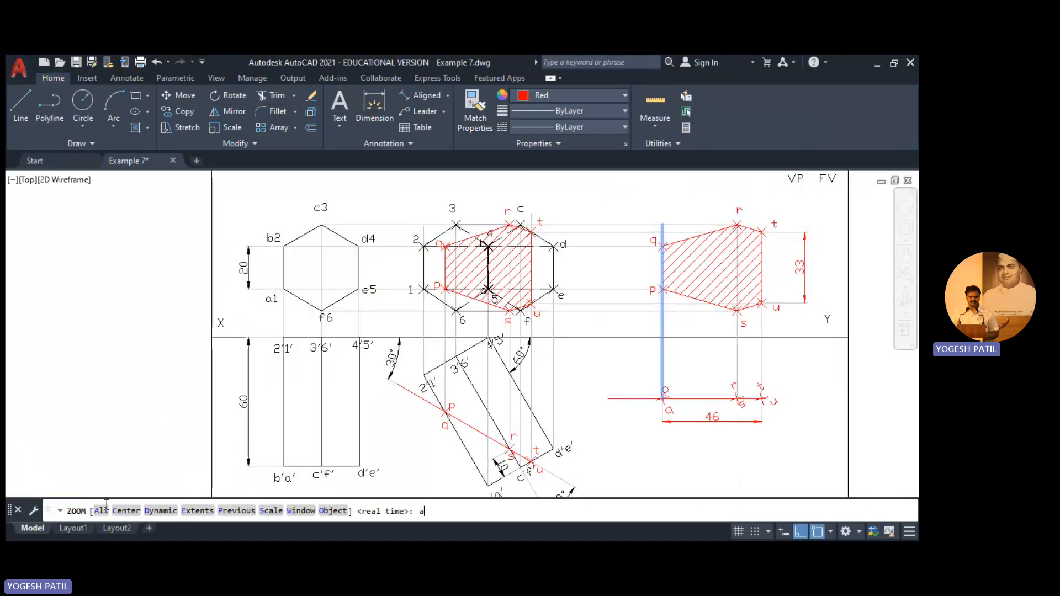
{"action": "left_click", "coordinate": [794, 297]}
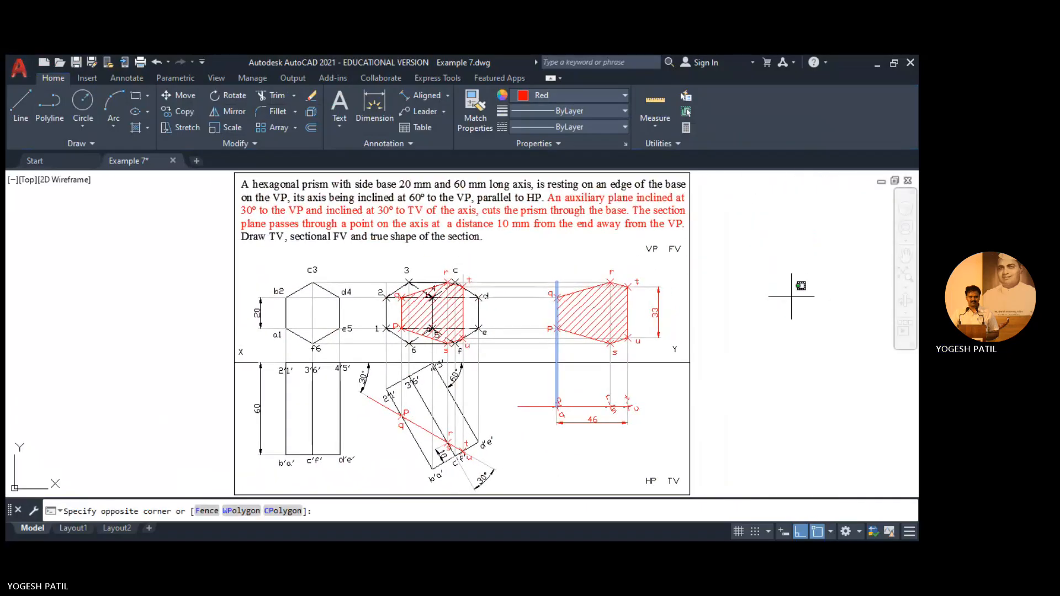
{"action": "left_click", "coordinate": [800, 283]}
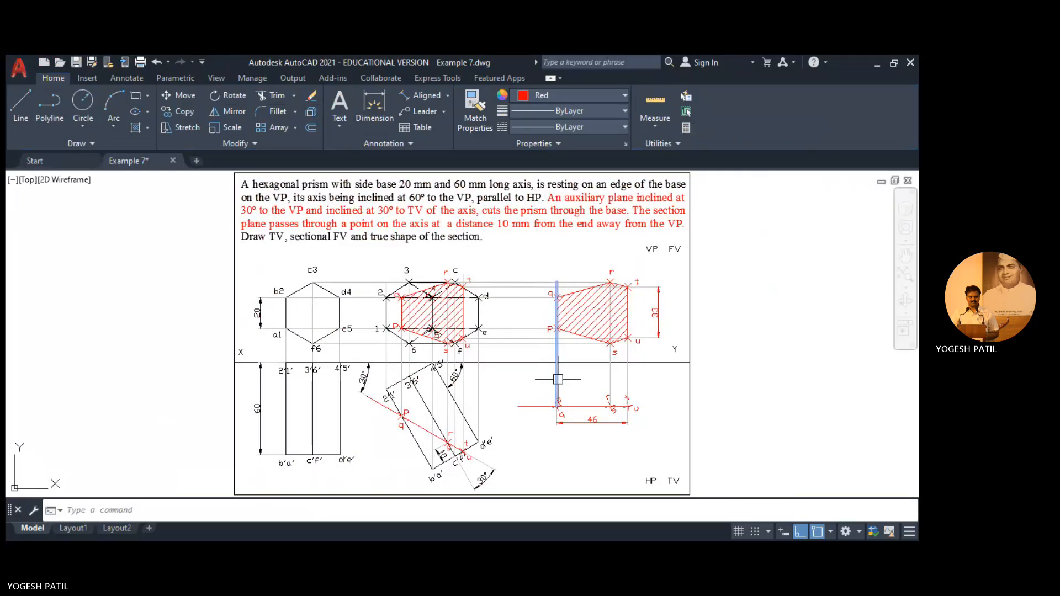
{"action": "left_click", "coordinate": [556, 381]}
{"action": "key", "text": "Delete"}
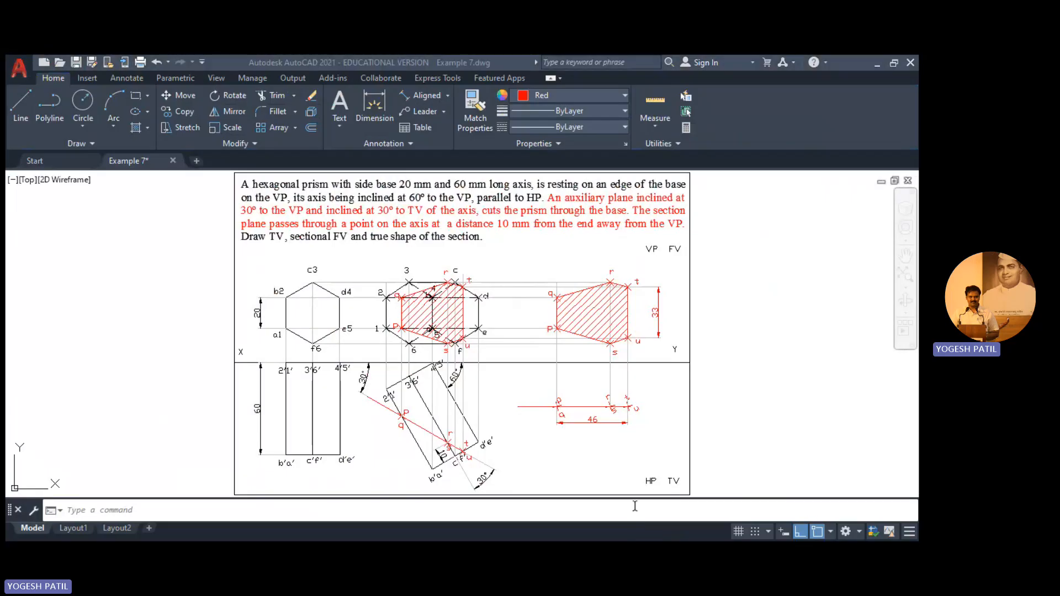
{"action": "left_click", "coordinate": [826, 62]}
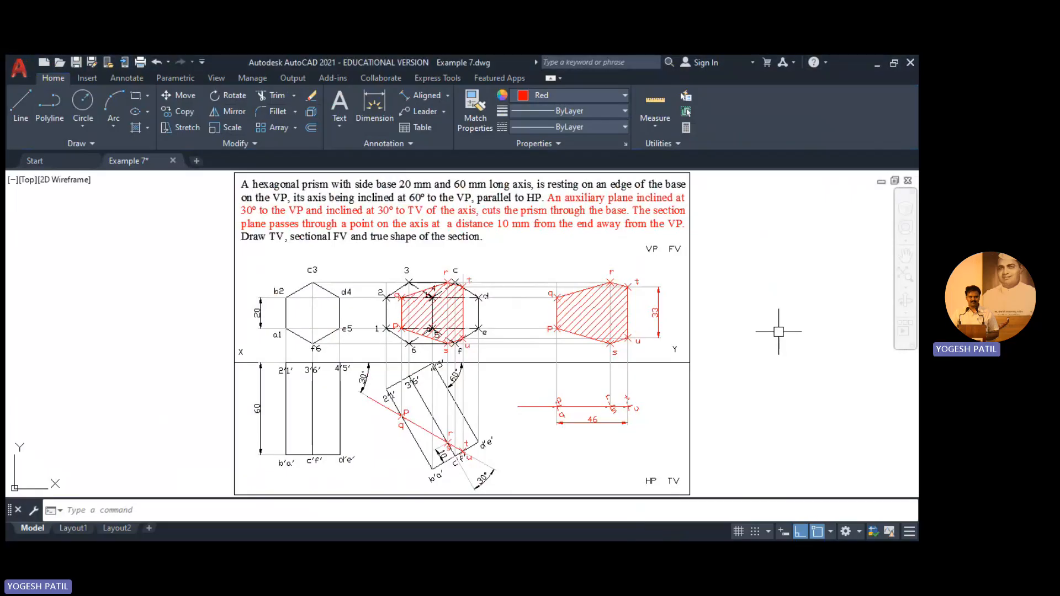